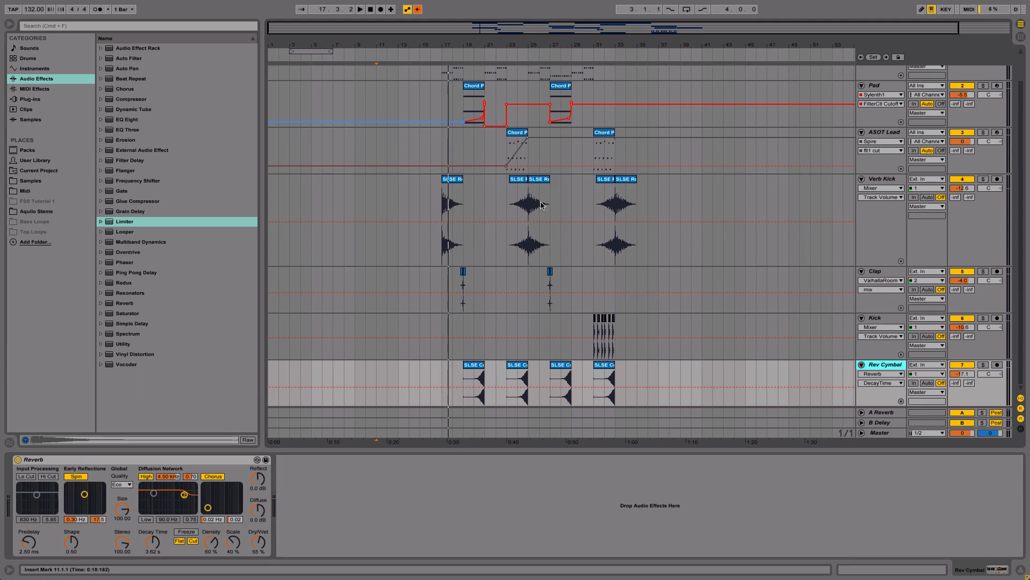
Re-enable the flt1_cut automation of the Spire device on the ASOT Lead track.
{"action": "scroll", "coordinate": [606, 171], "scroll_direction": "up", "scroll_amount": 2}
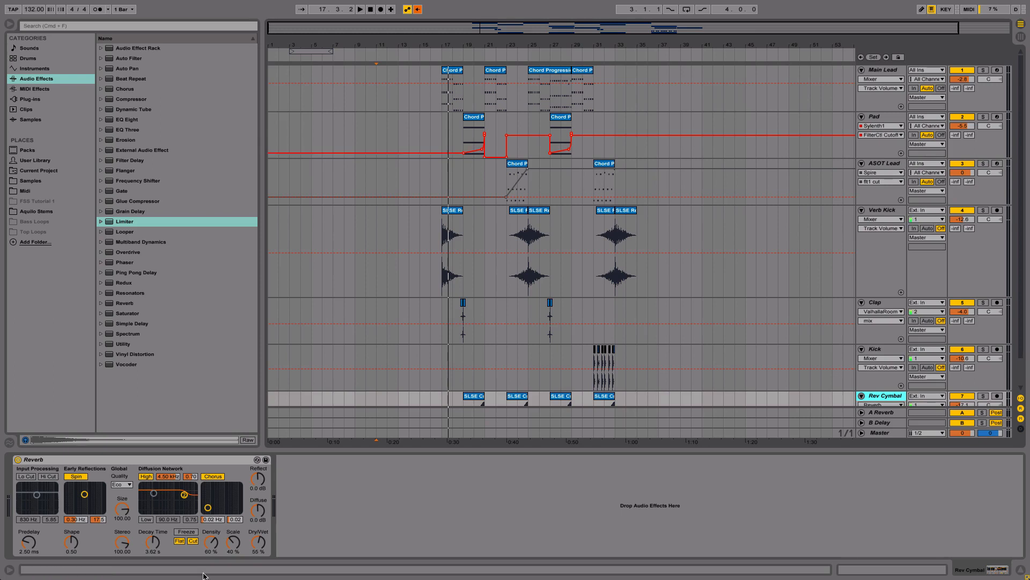
{"action": "left_click", "coordinate": [891, 169]}
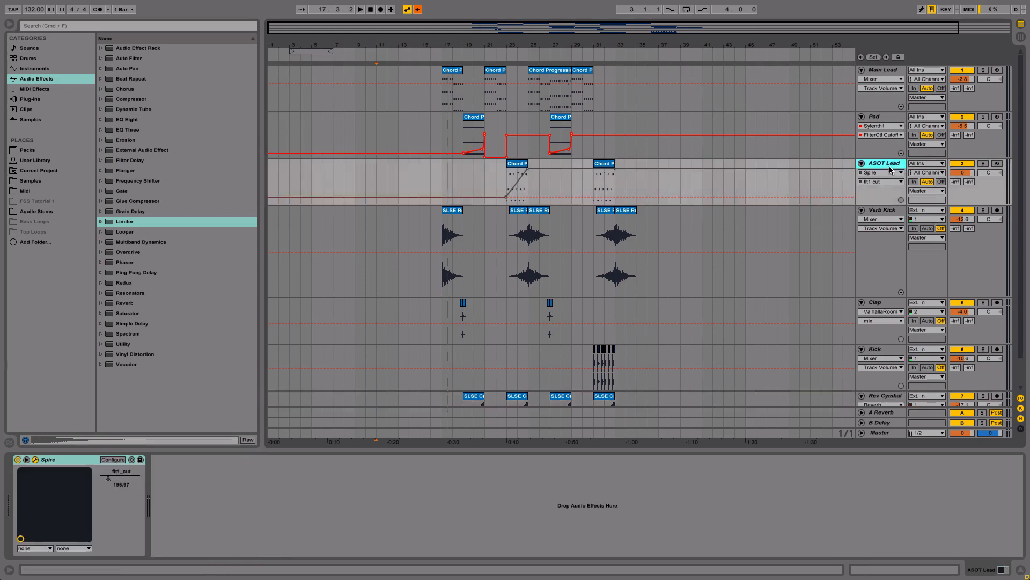
{"action": "scroll", "coordinate": [920, 263], "scroll_direction": "down", "scroll_amount": 2}
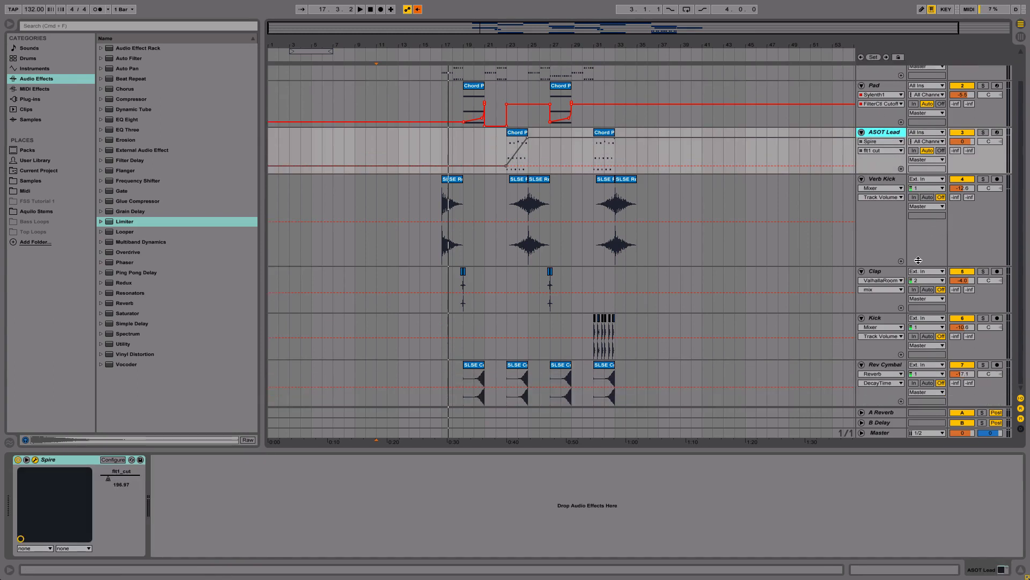
{"action": "right_click", "coordinate": [111, 499]}
{"action": "left_click", "coordinate": [135, 509]}
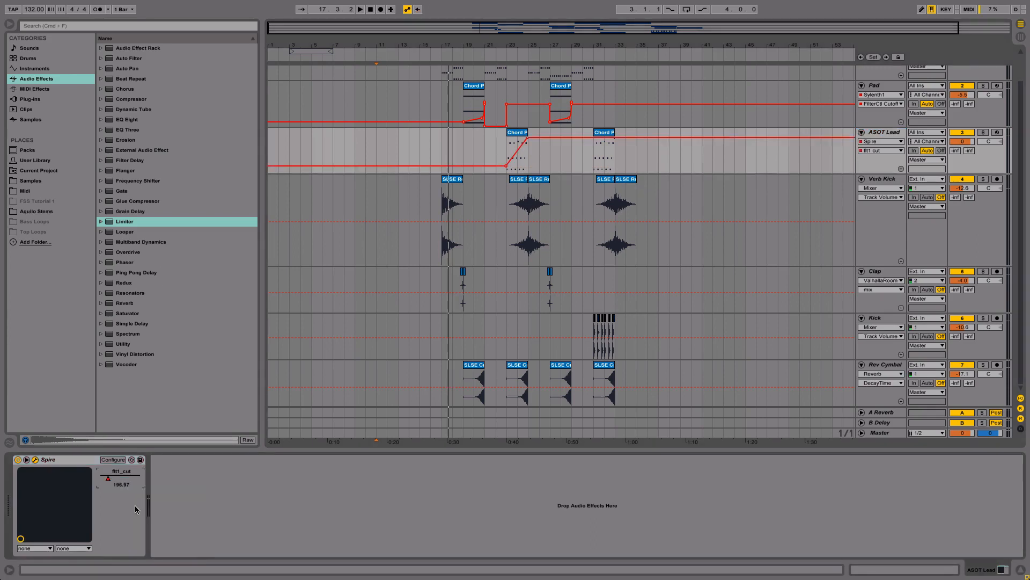
Play the finished multi-track arrangement from bar 17.
{"action": "scroll", "coordinate": [601, 190], "scroll_direction": "up", "scroll_amount": 2}
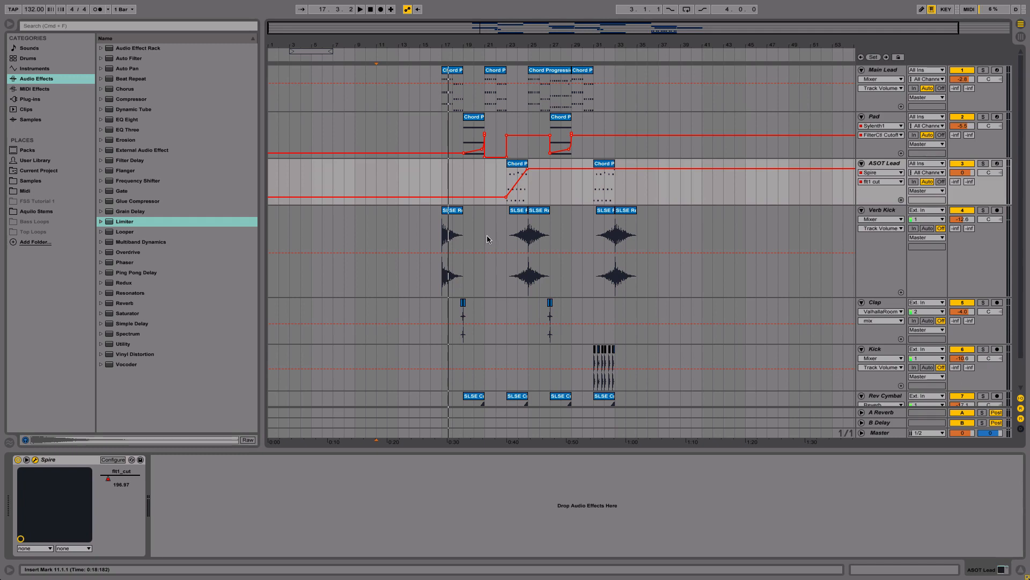
{"action": "scroll", "coordinate": [534, 247], "scroll_direction": "down", "scroll_amount": 2}
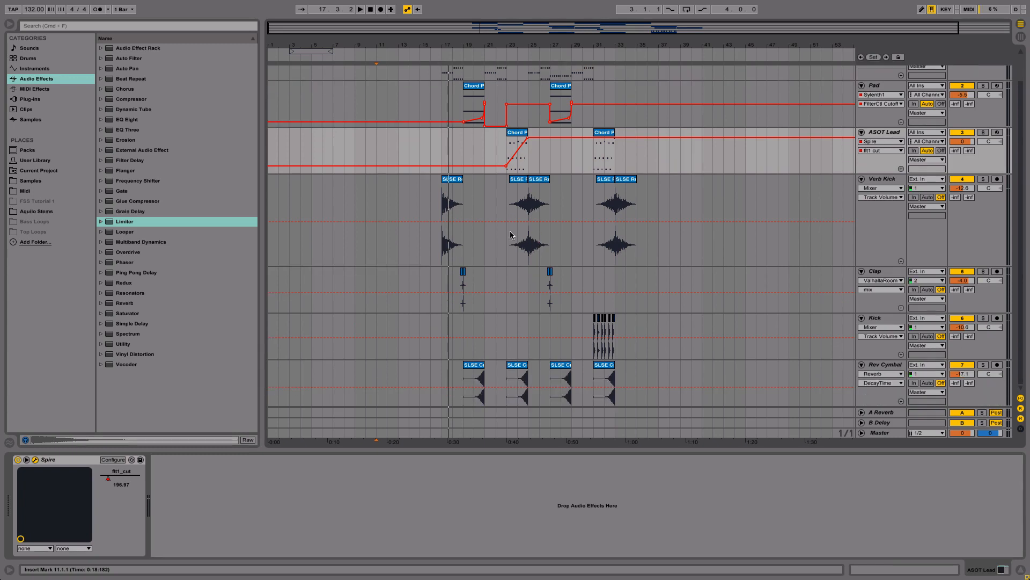
{"action": "scroll", "coordinate": [510, 234], "scroll_direction": "up", "scroll_amount": 2}
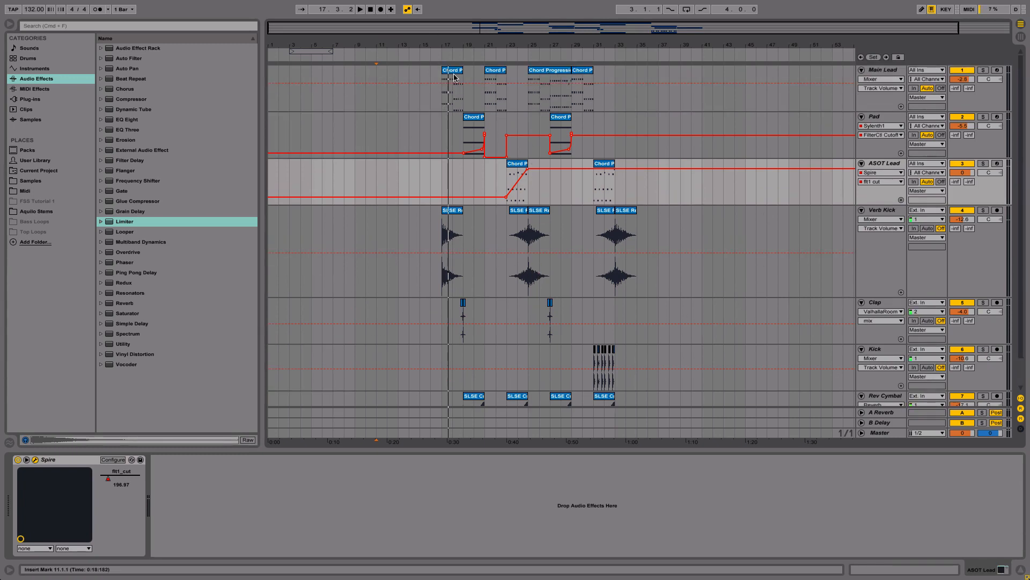
{"action": "left_click", "coordinate": [436, 55]}
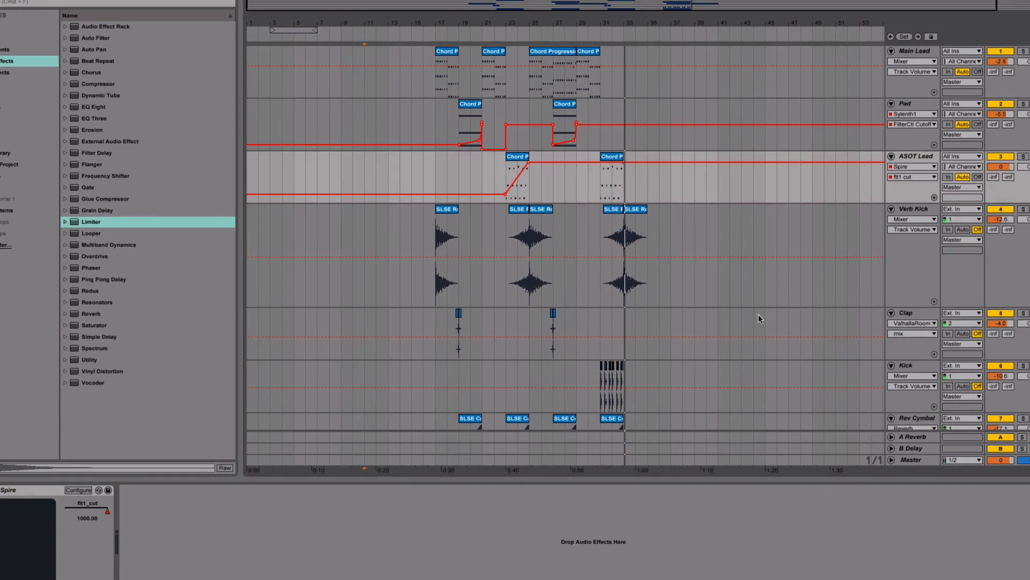
Examine the first ASOT Lead clip and the first Main Lead clip in the arrangement.
{"action": "scroll", "coordinate": [723, 332], "scroll_direction": "down", "scroll_amount": 2}
{"action": "scroll", "coordinate": [713, 333], "scroll_direction": "up", "scroll_amount": 2}
{"action": "left_click_drag", "start_coordinate": [474, 23], "coordinate": [413, 104]}
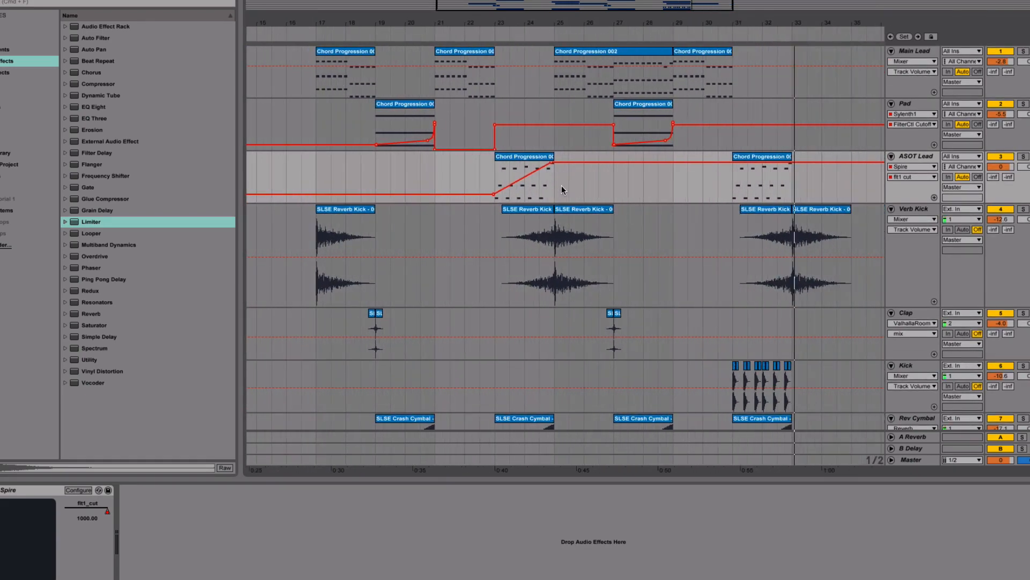
{"action": "left_click", "coordinate": [521, 158]}
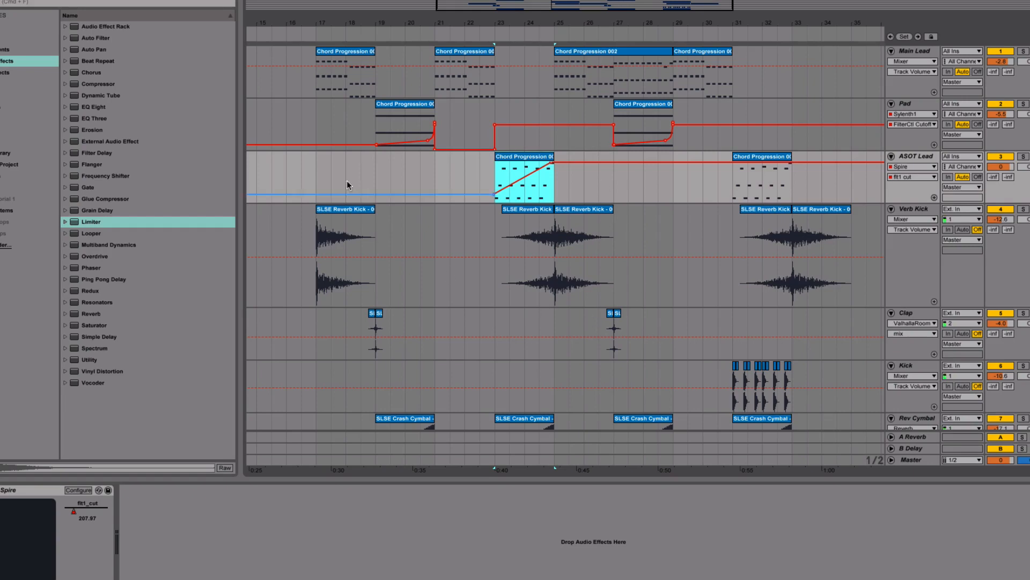
{"action": "mouse_move", "coordinate": [515, 21]}
{"action": "left_mouse_down"}
{"action": "mouse_move", "coordinate": [515, 31]}
{"action": "mouse_move", "coordinate": [515, 20]}
{"action": "left_mouse_up"}
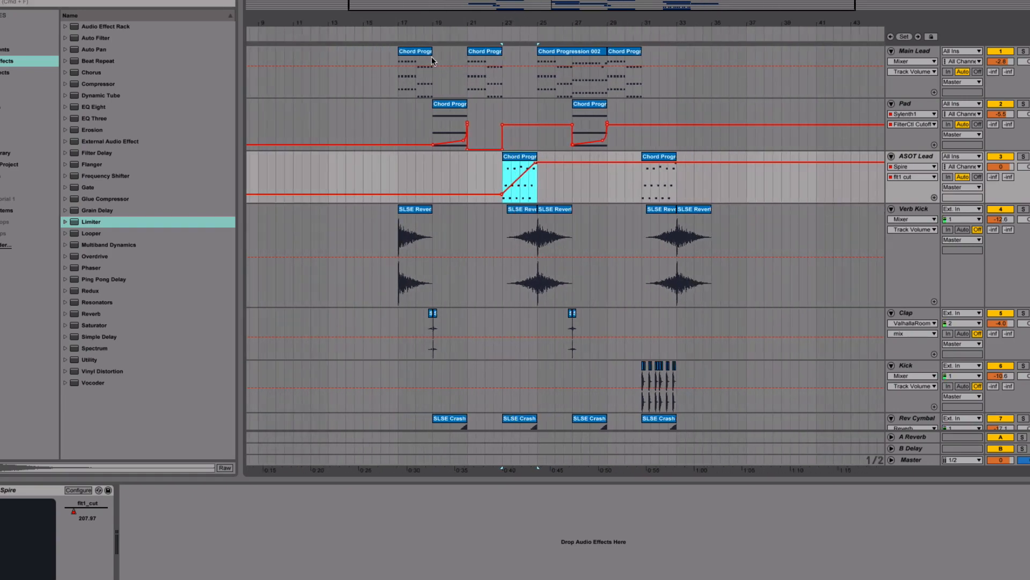
{"action": "mouse_move", "coordinate": [428, 51]}
{"action": "left_mouse_down"}
{"action": "mouse_move", "coordinate": [538, 51]}
{"action": "mouse_move", "coordinate": [433, 50]}
{"action": "left_mouse_up"}
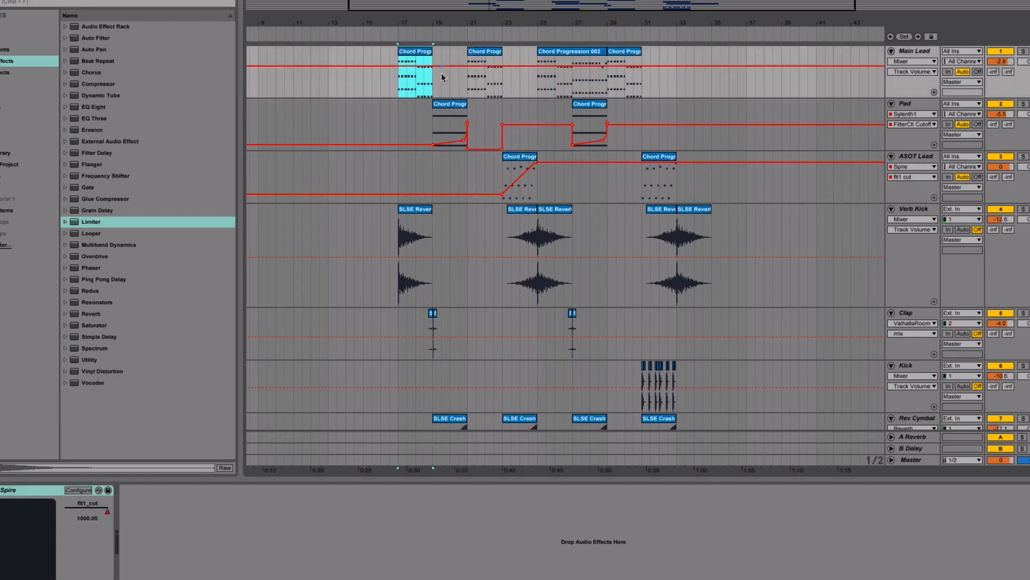
Delete all clips from every track in the arrangement.
{"action": "left_click", "coordinate": [493, 303]}
{"action": "scroll", "coordinate": [500, 308], "scroll_direction": "down", "scroll_amount": 2}
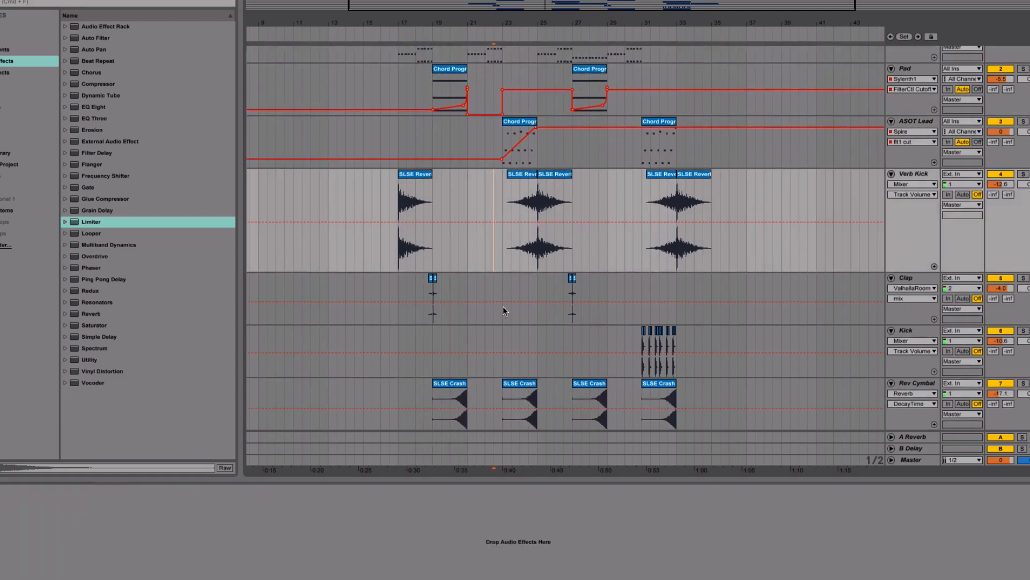
{"action": "key", "text": "super+a"}
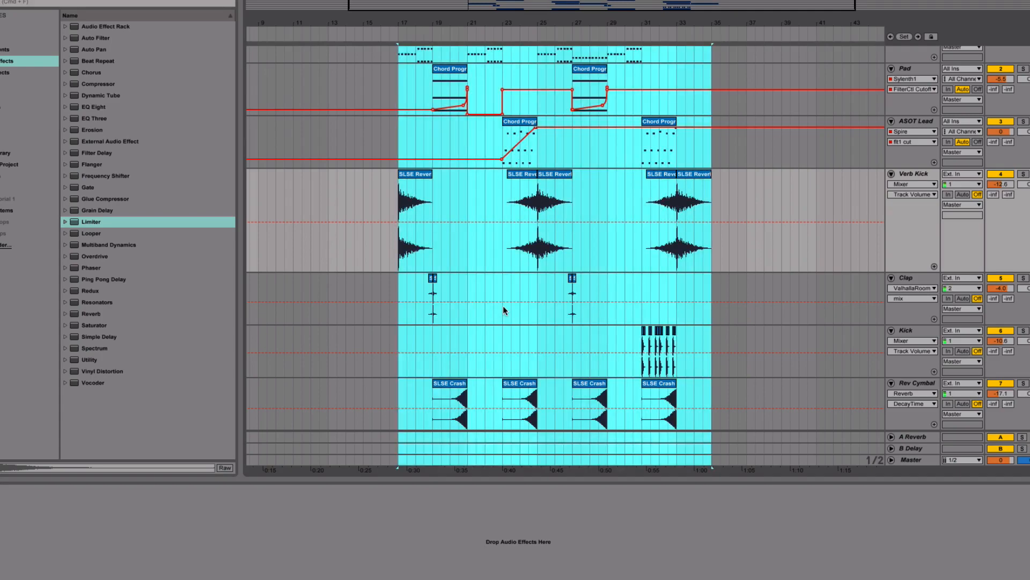
{"action": "key", "text": "Delete"}
{"action": "scroll", "coordinate": [752, 171], "scroll_direction": "up", "scroll_amount": 1}
{"action": "scroll", "coordinate": [752, 170], "scroll_direction": "up", "scroll_amount": 1}
Delete the tracks from Pad through Rev Cymbal, keeping only the Main Lead track.
{"action": "left_click", "coordinate": [887, 68]}
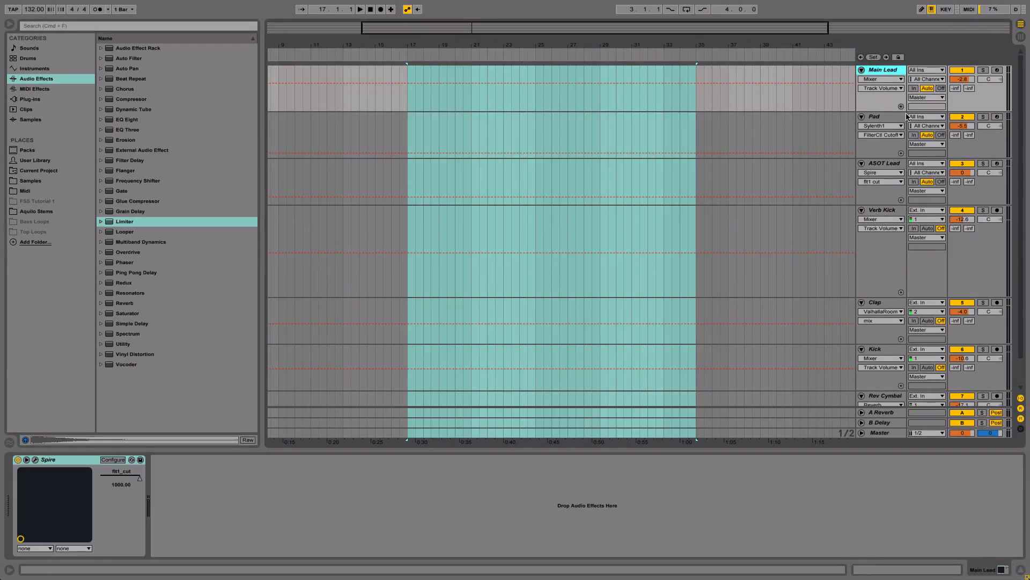
{"action": "scroll", "coordinate": [901, 372], "scroll_direction": "down", "scroll_amount": 1}
{"action": "left_click", "coordinate": [895, 369]}
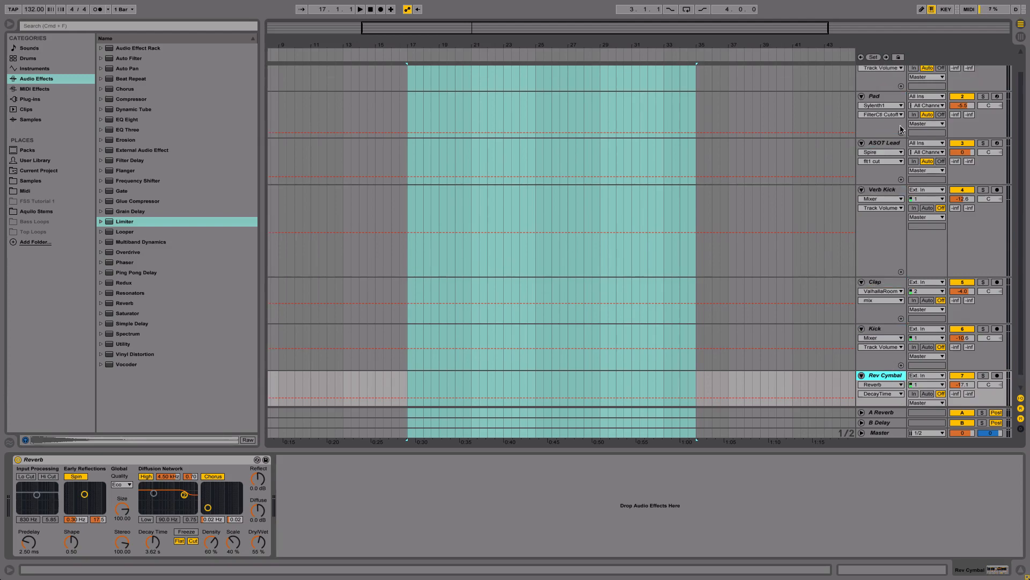
{"action": "scroll", "coordinate": [899, 242], "scroll_direction": "up", "scroll_amount": 1}
{"action": "left_click", "coordinate": [890, 116]}
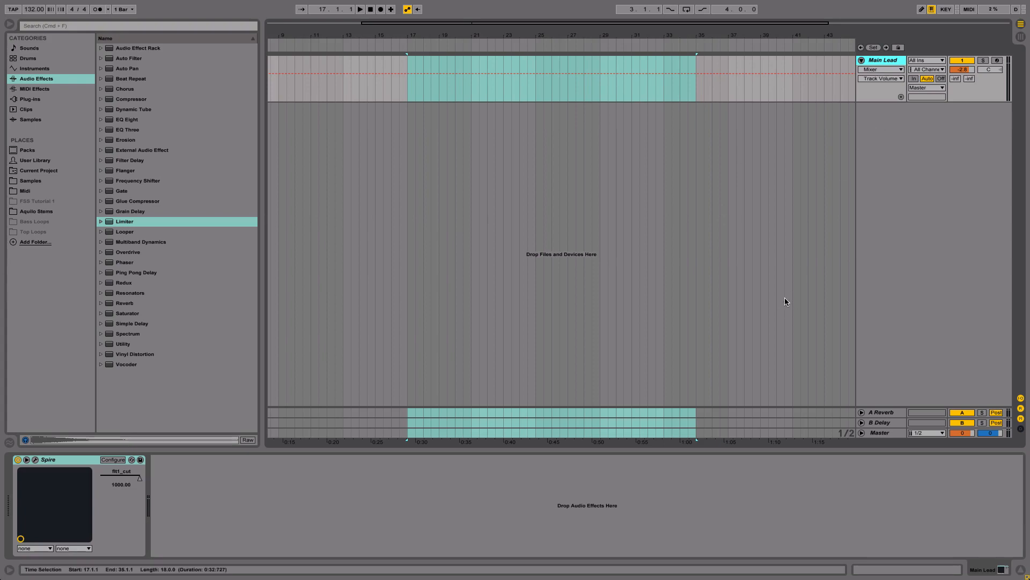
Open the Spire synth on the Main Lead track, inspect its selectable preset banks and close the plug-in.
{"action": "left_click", "coordinate": [818, 152]}
{"action": "left_click", "coordinate": [889, 60]}
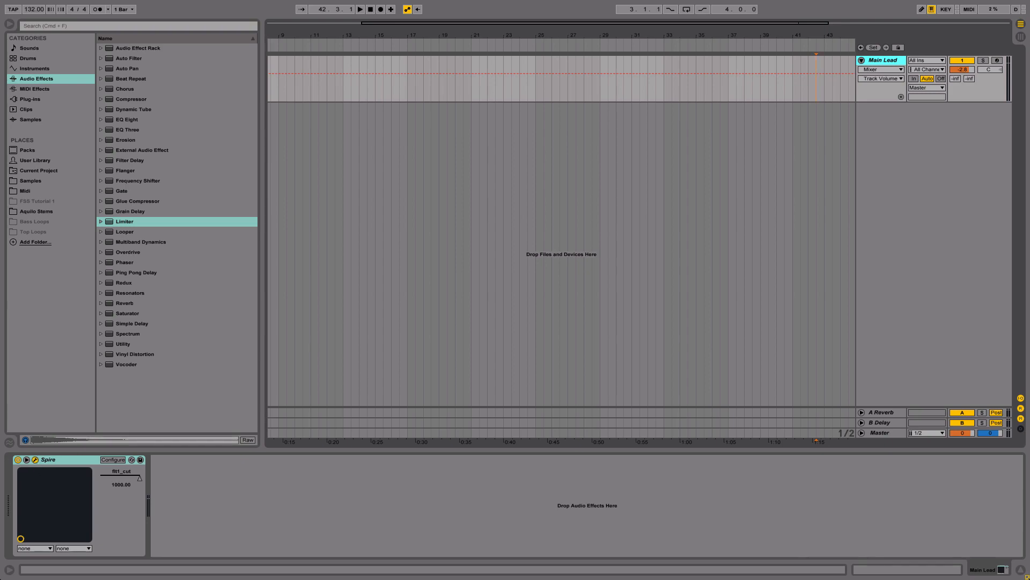
{"action": "left_click_drag", "start_coordinate": [642, 579], "coordinate": [584, 140]}
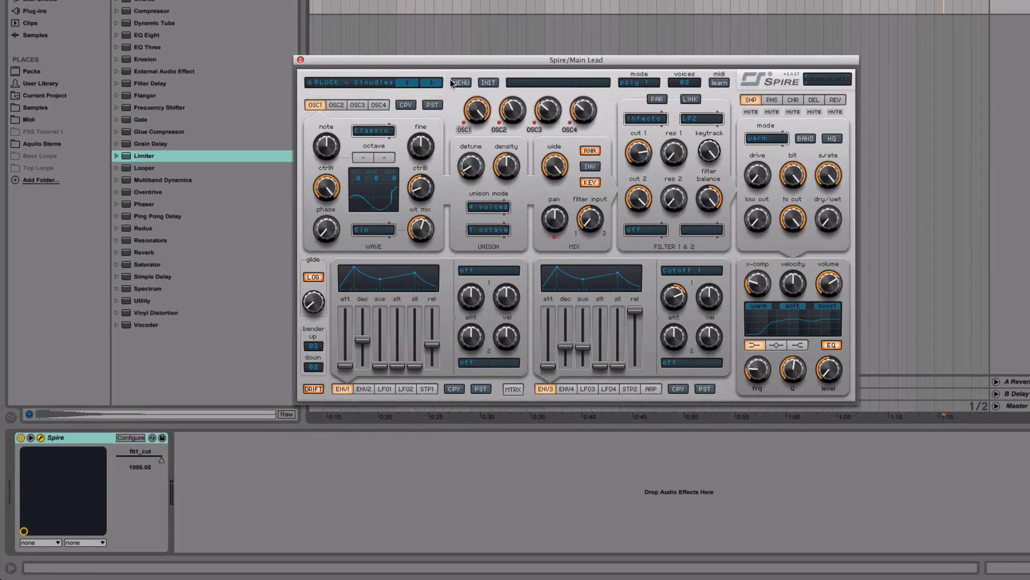
{"action": "left_click", "coordinate": [453, 82]}
{"action": "mouse_move", "coordinate": [520, 94]}
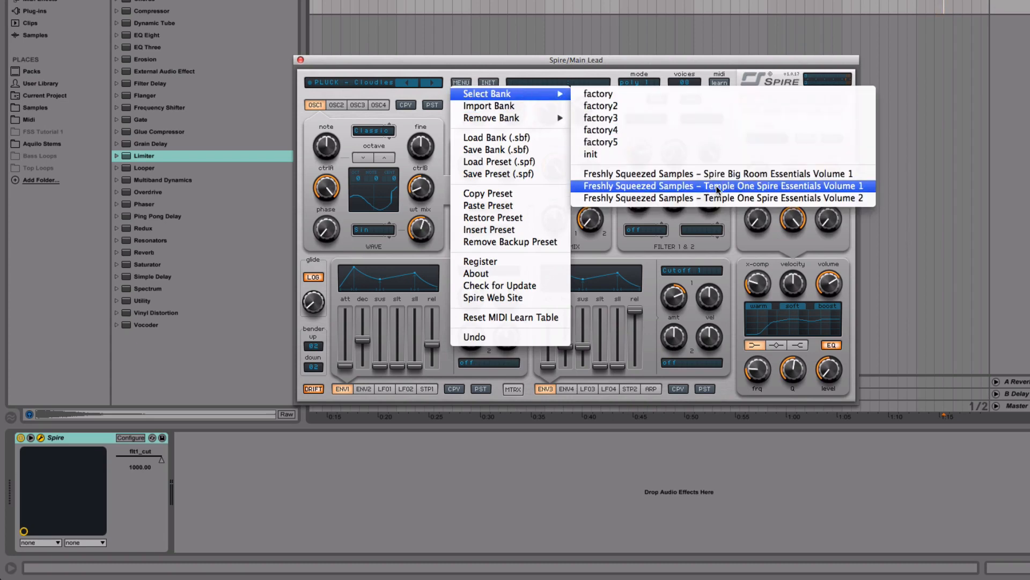
{"action": "left_click", "coordinate": [600, 61]}
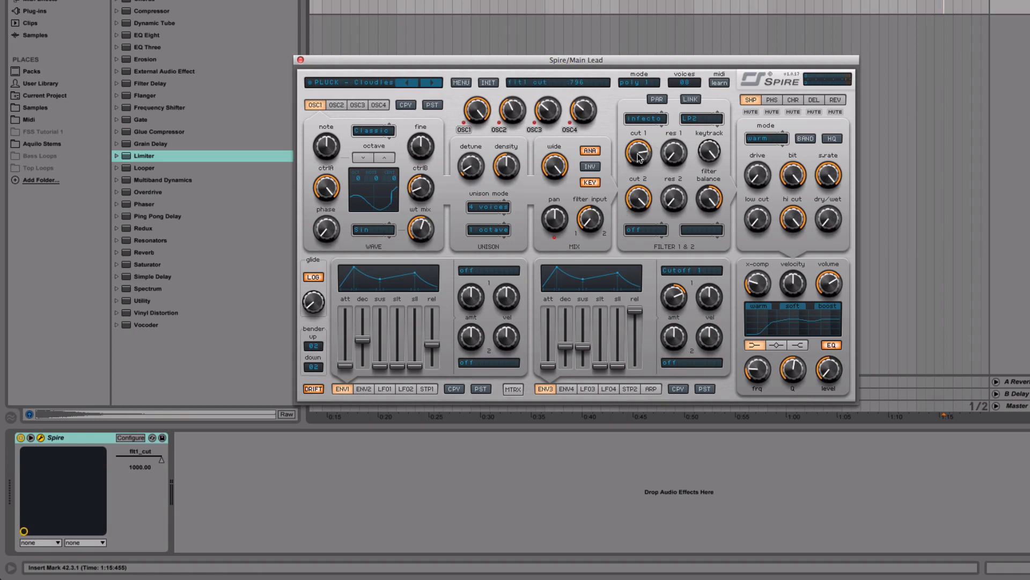
{"action": "left_click", "coordinate": [301, 61]}
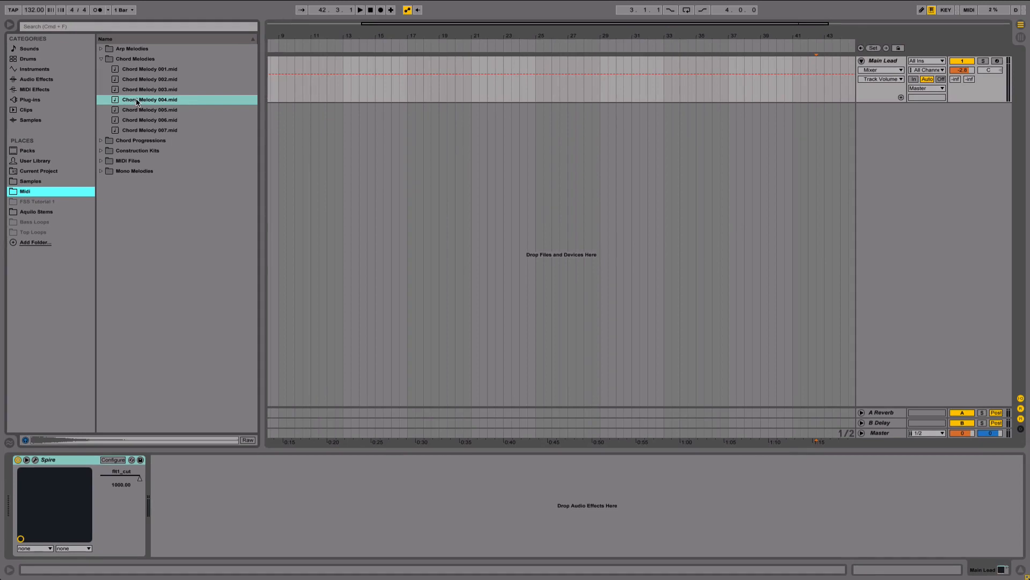
Place Chord Progression 002.mid from the Self-Created folder on the Main Lead track at bar 17.
{"action": "left_click_drag", "start_coordinate": [137, 101], "coordinate": [410, 93]}
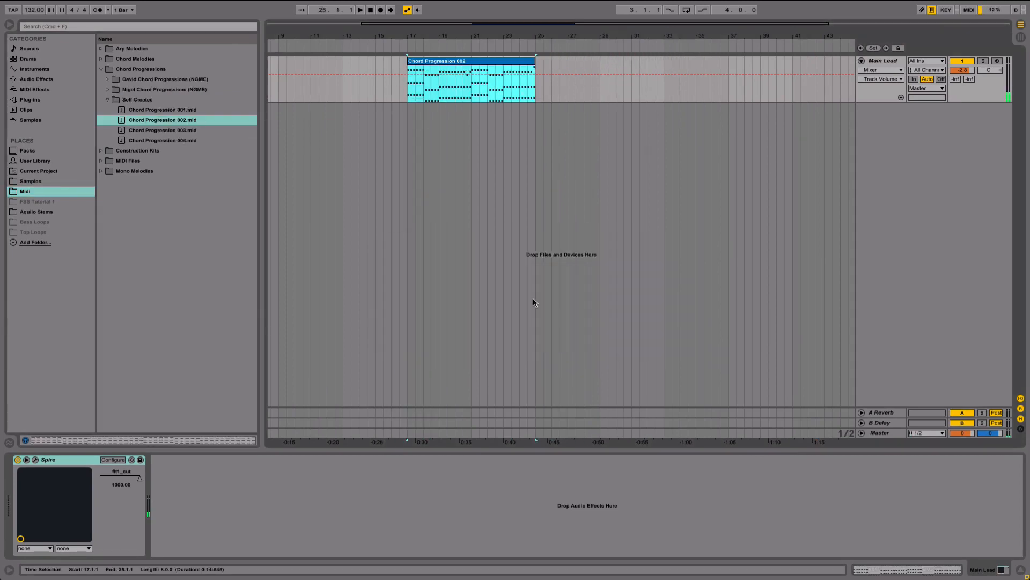
{"action": "left_click", "coordinate": [108, 100]}
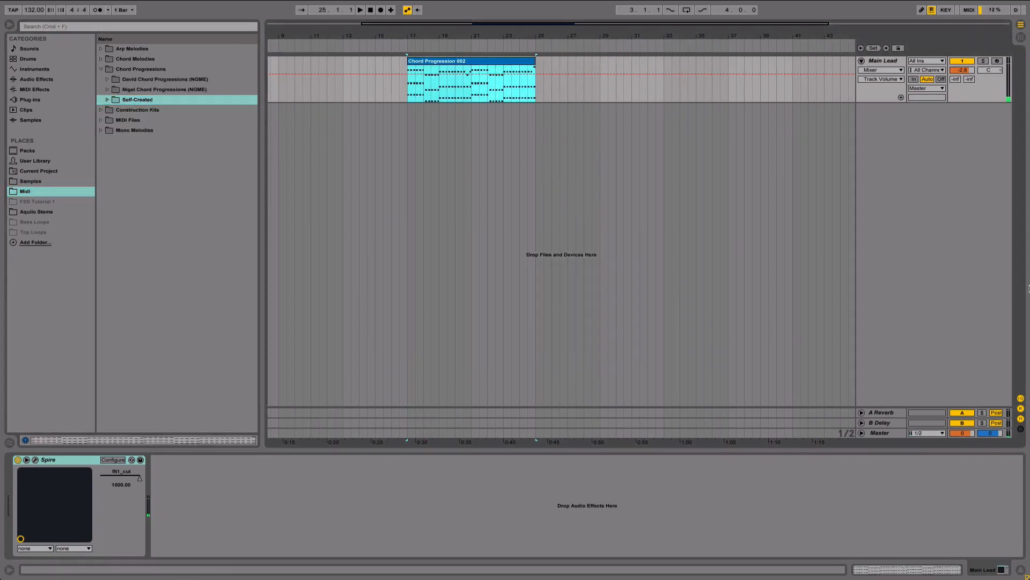
Examine the chord notes of the Chord Progression 002 clip up close in its note editor.
{"action": "left_click", "coordinate": [914, 570]}
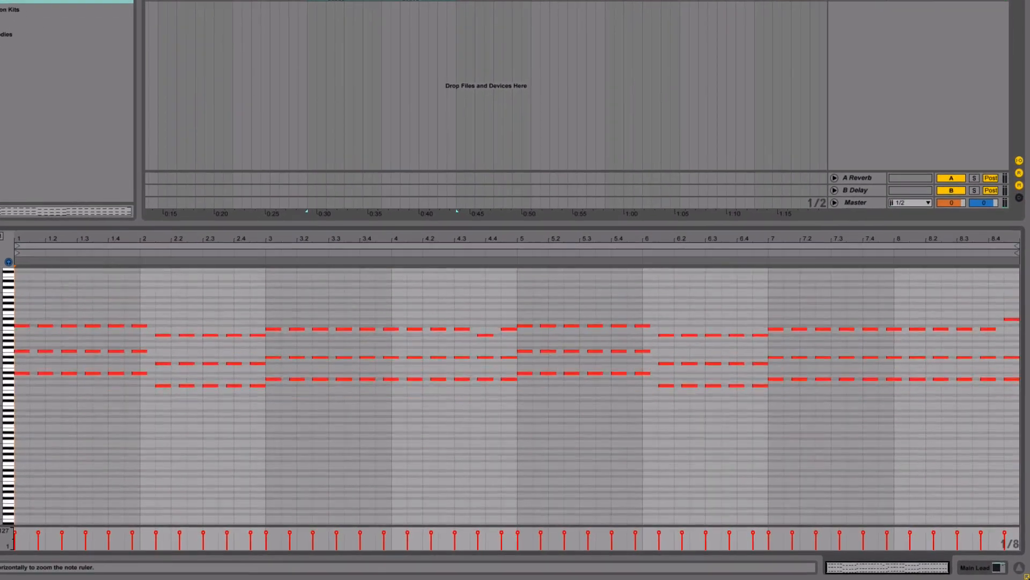
{"action": "left_click_drag", "start_coordinate": [137, 419], "coordinate": [163, 421]}
{"action": "mouse_move", "coordinate": [9, 330]}
{"action": "left_mouse_down"}
{"action": "mouse_move", "coordinate": [13, 315]}
{"action": "mouse_move", "coordinate": [15, 327]}
{"action": "left_mouse_up"}
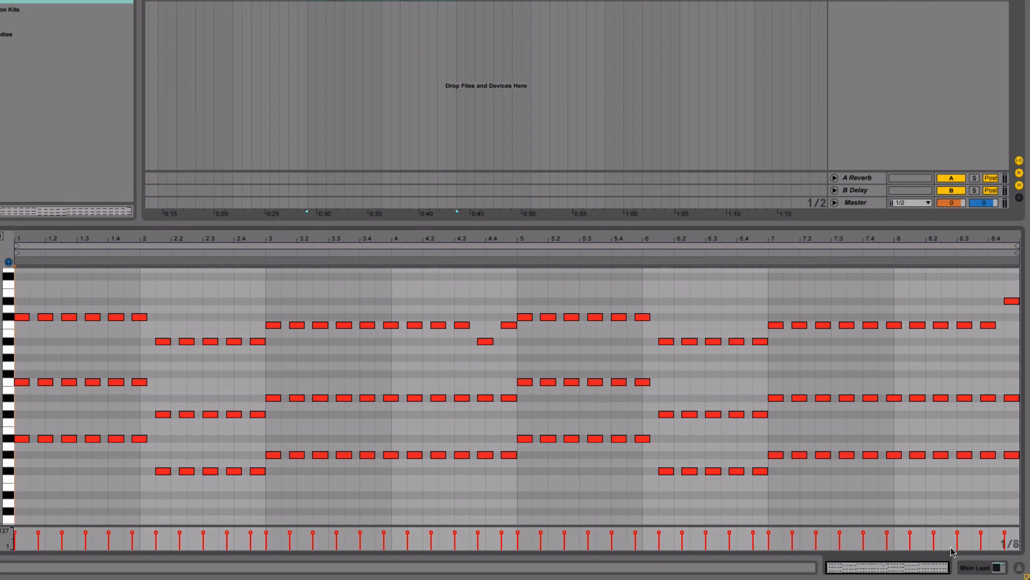
{"action": "left_click", "coordinate": [1019, 568]}
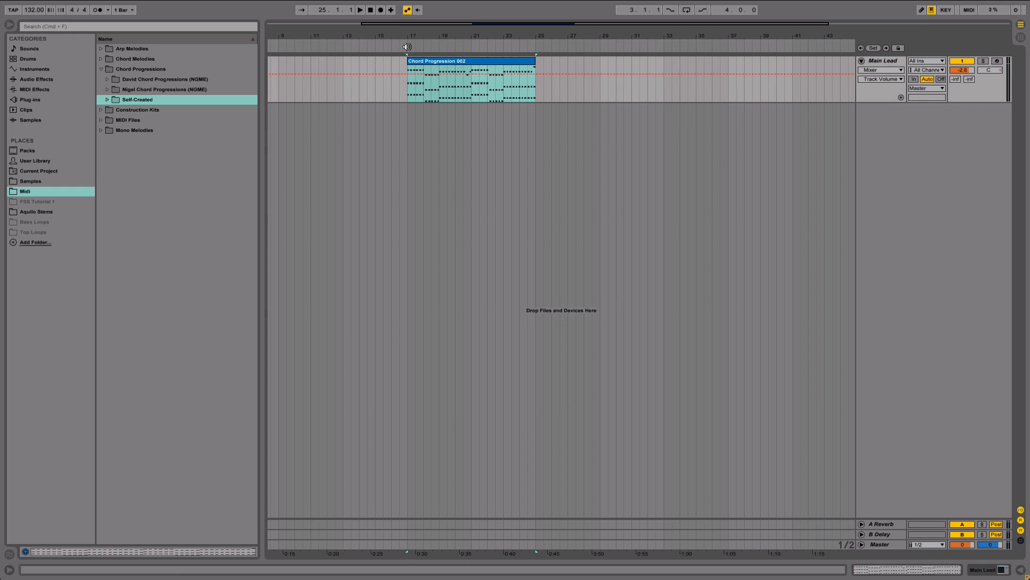
Play the Main Lead's Chord Progression 002 clip from bar 17.
{"action": "left_click_drag", "start_coordinate": [423, 42], "coordinate": [388, 35]}
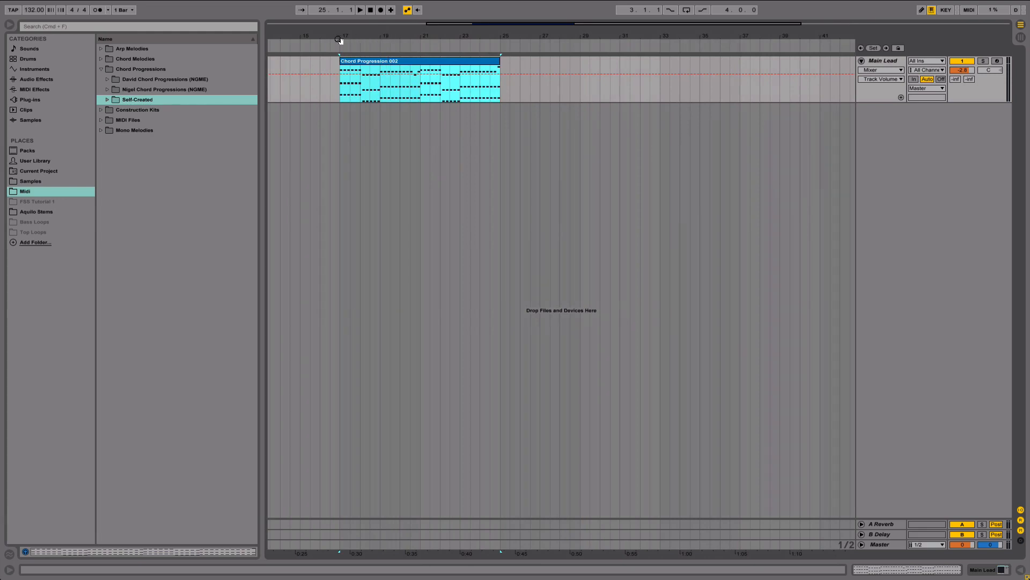
{"action": "left_click_drag", "start_coordinate": [340, 40], "coordinate": [348, 34]}
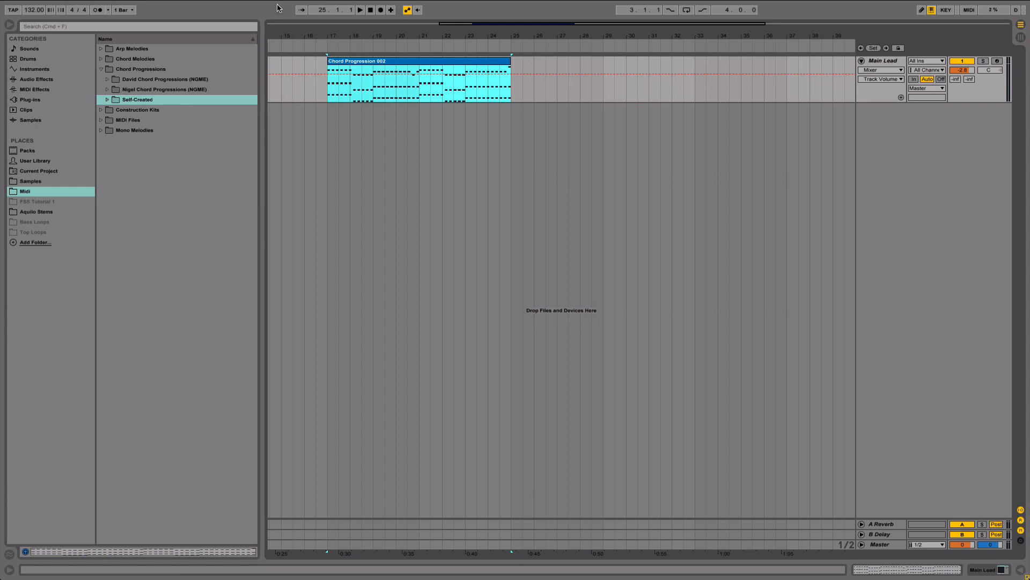
{"action": "left_click_drag", "start_coordinate": [355, 34], "coordinate": [313, 42]}
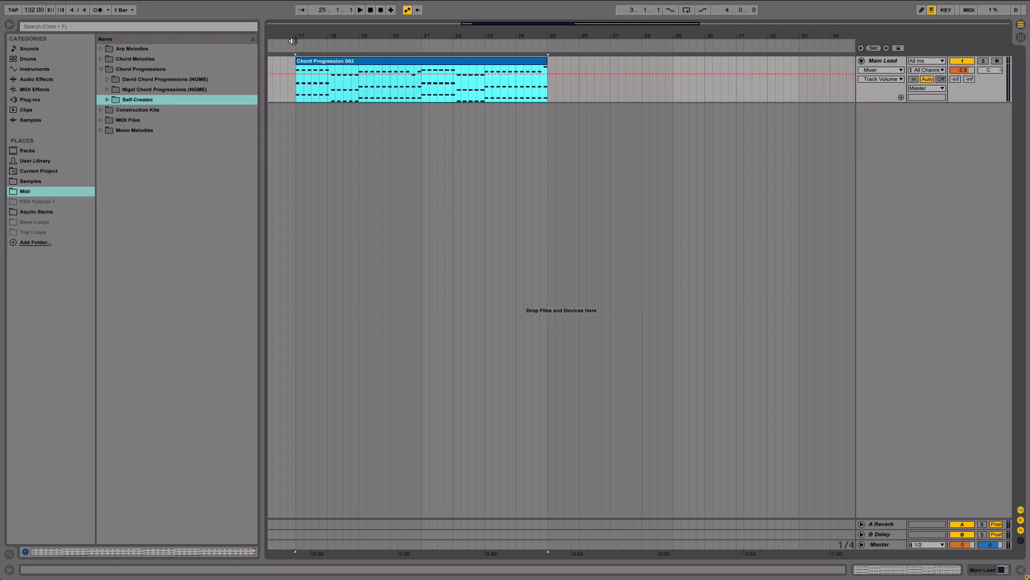
{"action": "left_click", "coordinate": [293, 41]}
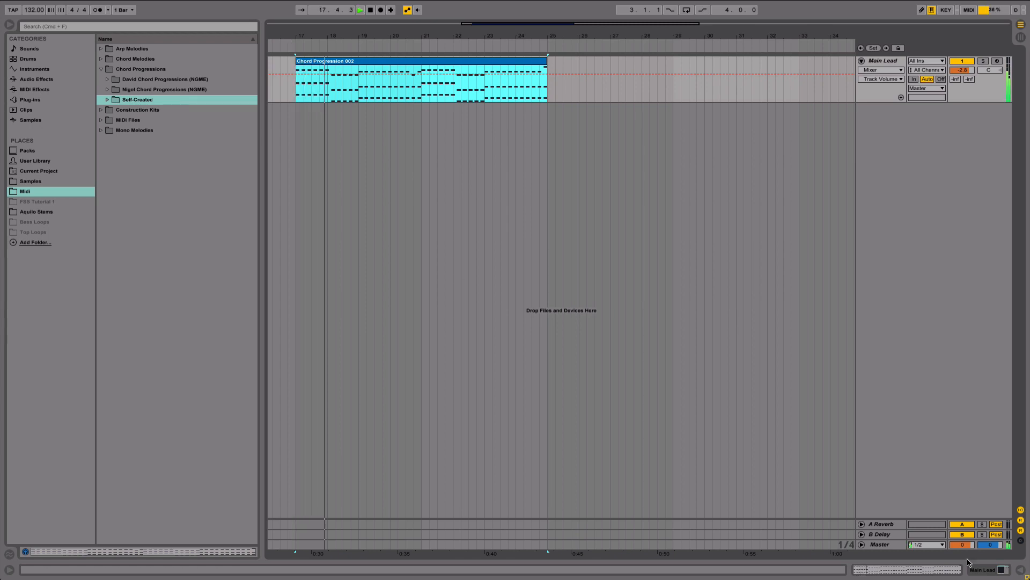
Sweep the Main Lead's Spire flt1_cut down and back up to 1000.00 during playback.
{"action": "left_click", "coordinate": [980, 569]}
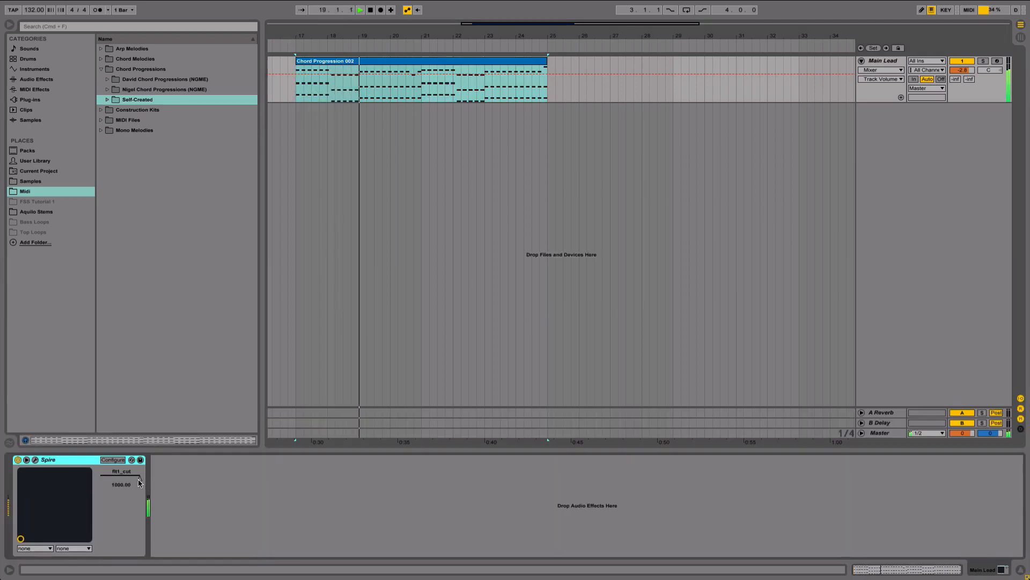
{"action": "left_click_drag", "start_coordinate": [138, 483], "coordinate": [138, 526]}
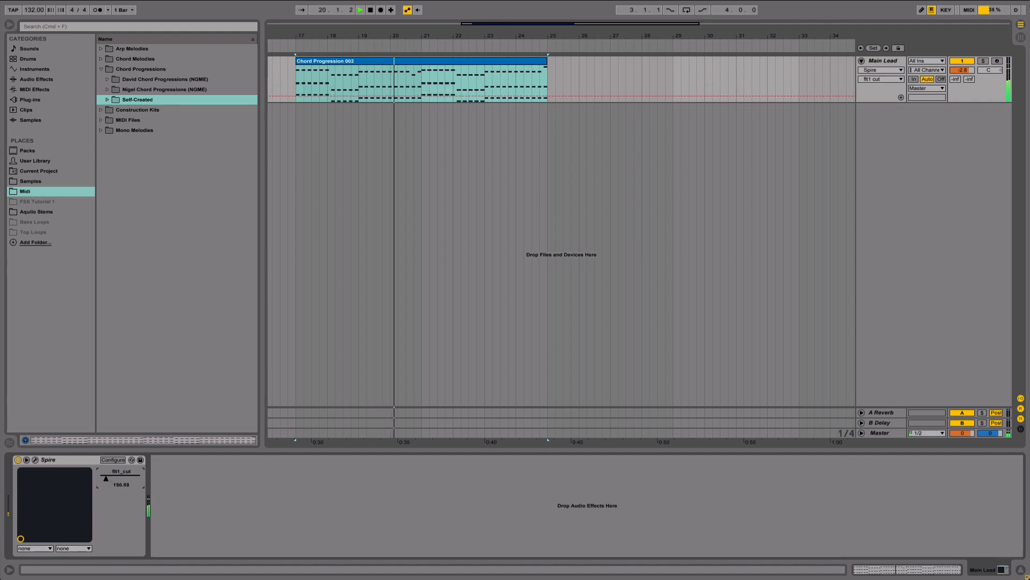
{"action": "left_click_drag", "start_coordinate": [105, 478], "coordinate": [140, 478]}
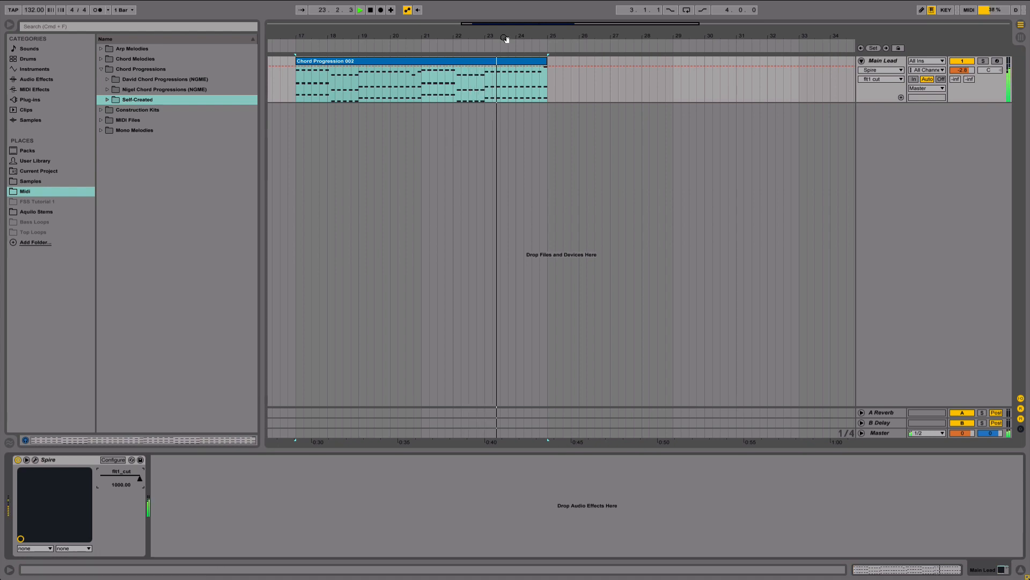
{"action": "left_click_drag", "start_coordinate": [506, 38], "coordinate": [505, 11]}
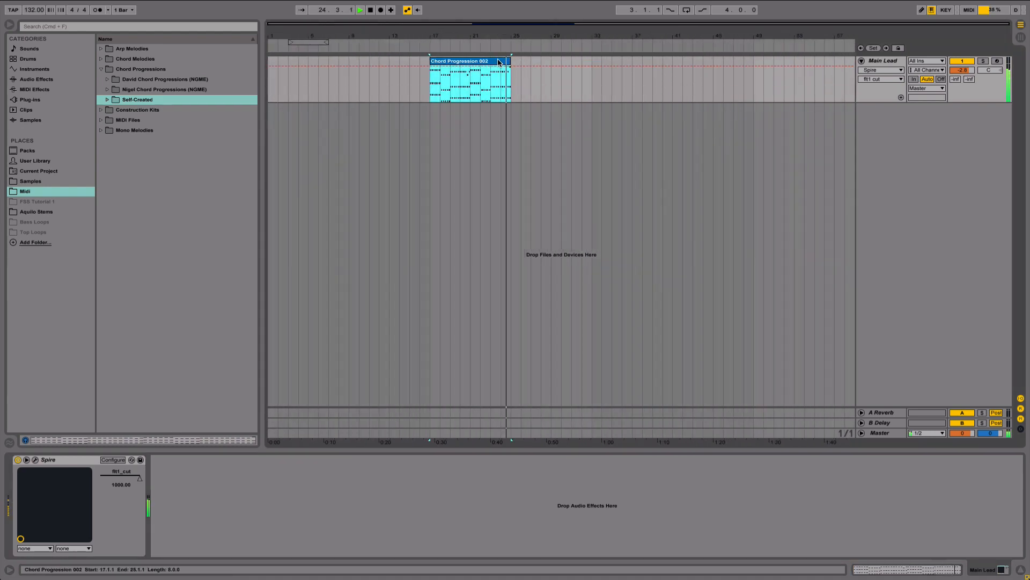
Stop playback and duplicate the Main Lead's Chord Progression 002 clip directly behind itself at bar 25.
{"action": "key", "text": "space"}
{"action": "key", "text": "super+d"}
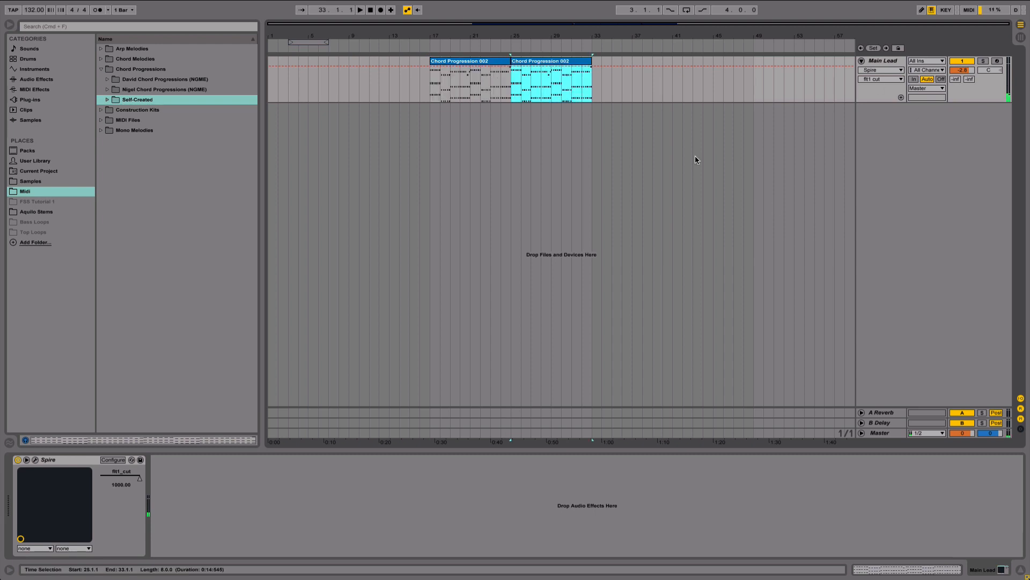
{"action": "left_click_drag", "start_coordinate": [479, 41], "coordinate": [450, 108]}
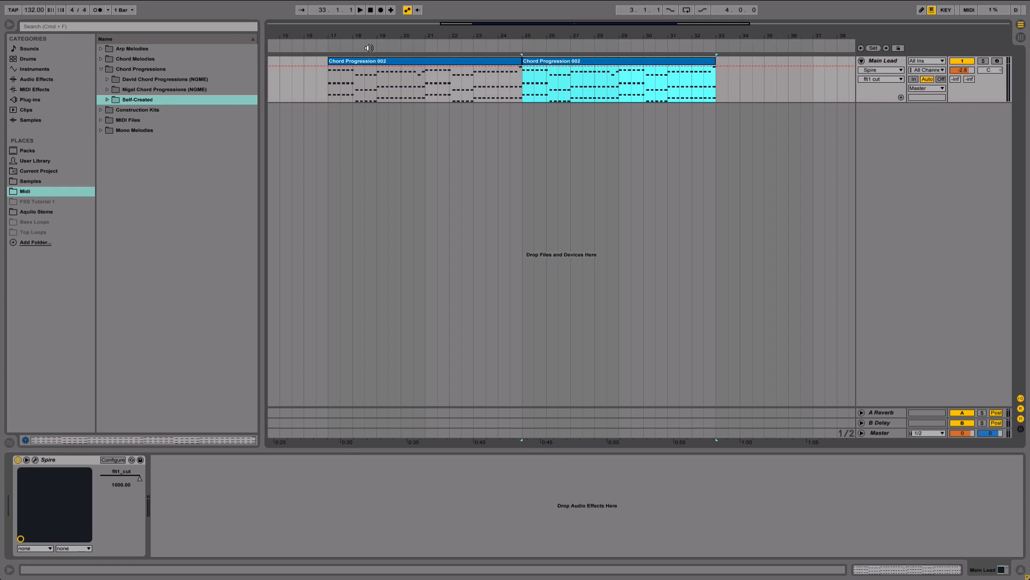
Play the Main Lead from bar 17 and delete the bar 19 to 21 section of its first clip.
{"action": "left_click_drag", "start_coordinate": [353, 36], "coordinate": [378, 89]}
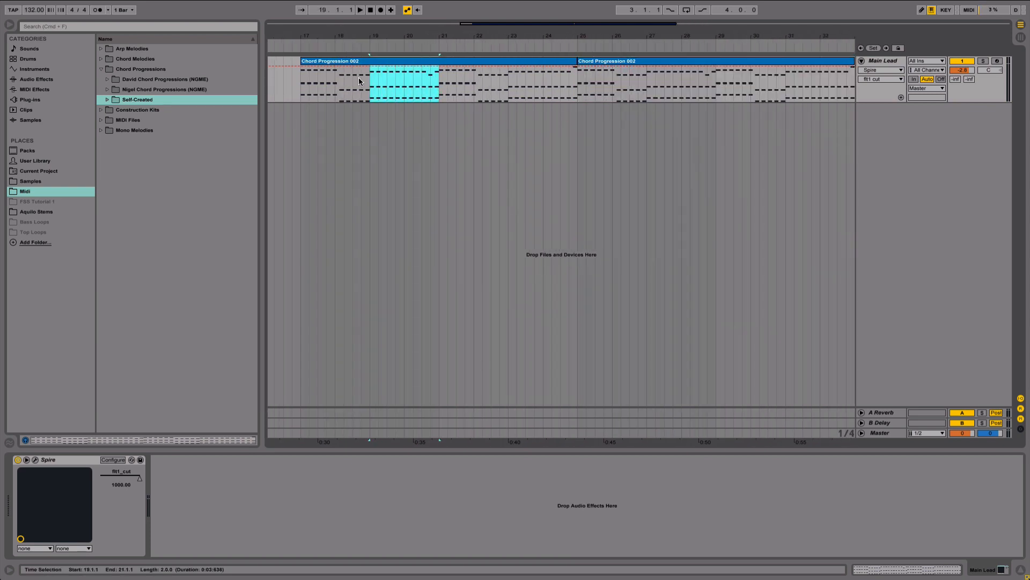
{"action": "left_click_drag", "start_coordinate": [334, 44], "coordinate": [309, 48]}
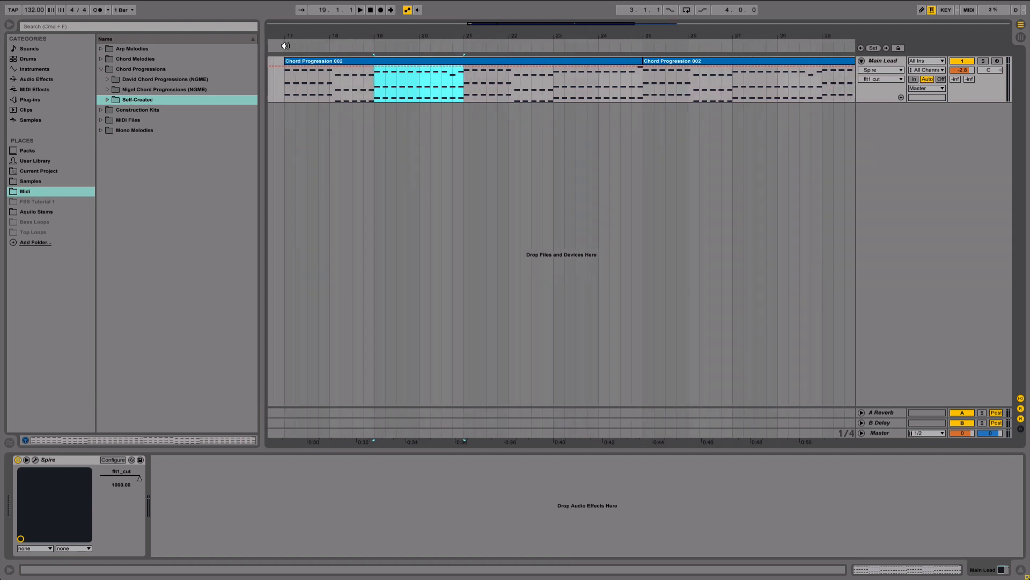
{"action": "left_click", "coordinate": [285, 46]}
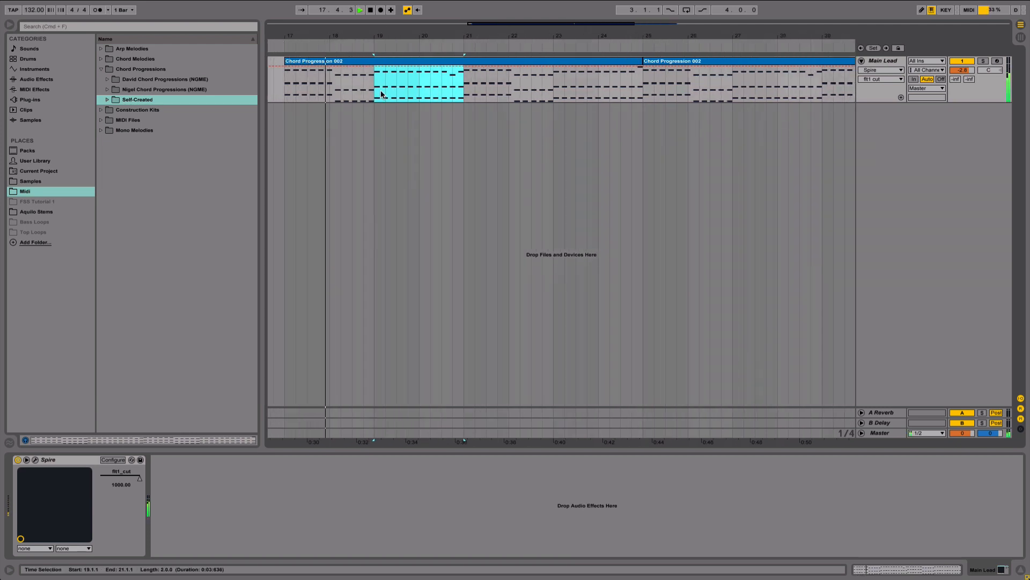
{"action": "key", "text": "Delete"}
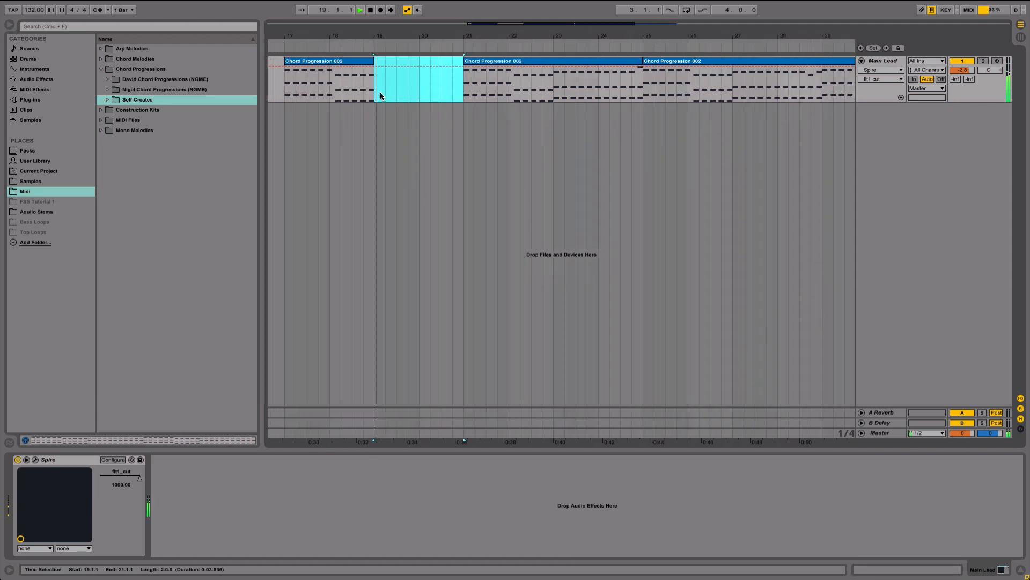
{"action": "left_click", "coordinate": [380, 92]}
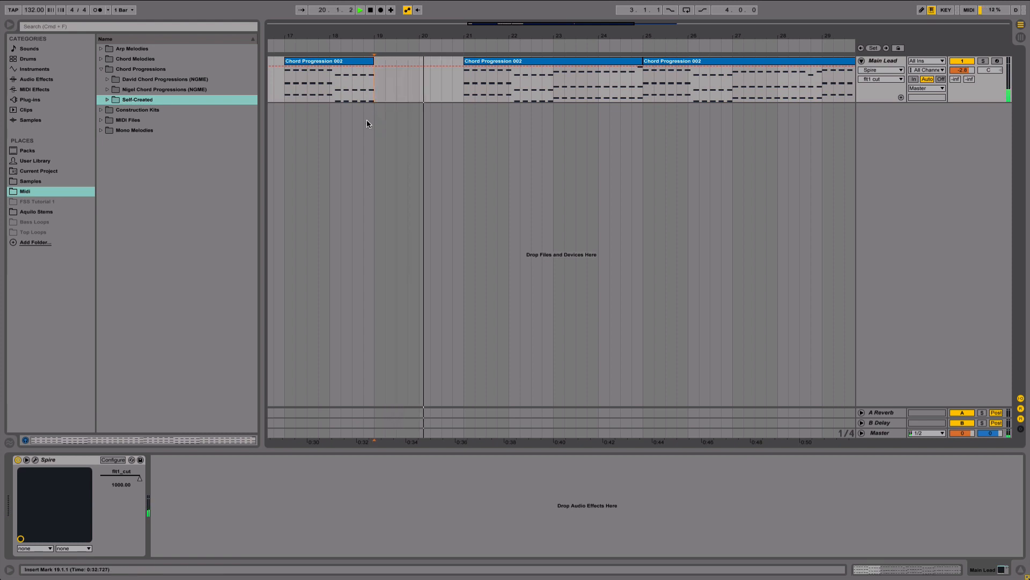
{"action": "key", "text": "space"}
{"action": "left_click_drag", "start_coordinate": [371, 120], "coordinate": [457, 124]}
{"action": "left_click", "coordinate": [469, 119]}
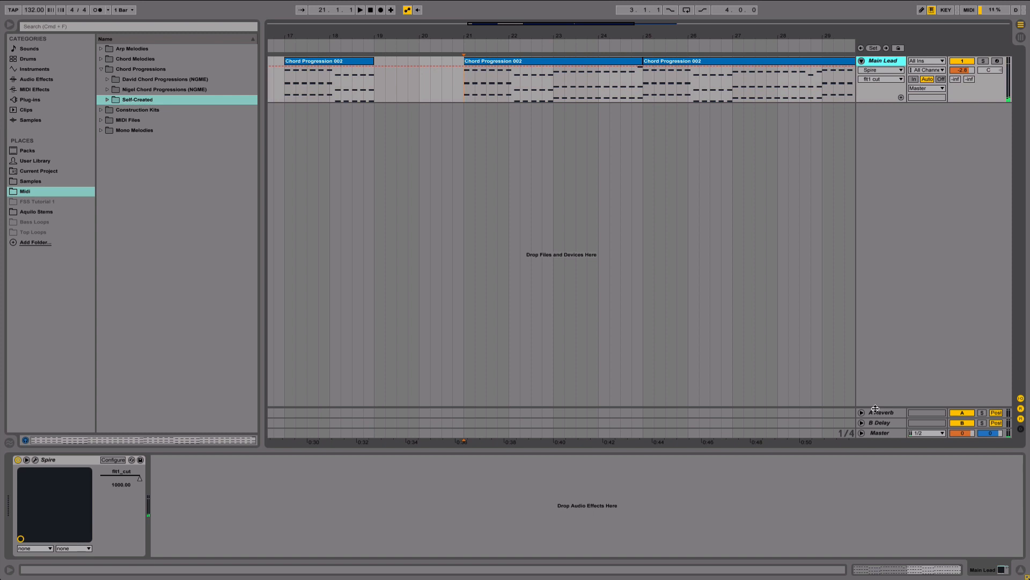
Insert a new MIDI track below the Main Lead track.
{"action": "left_click_drag", "start_coordinate": [875, 409], "coordinate": [876, 390]}
{"action": "right_click", "coordinate": [889, 61]}
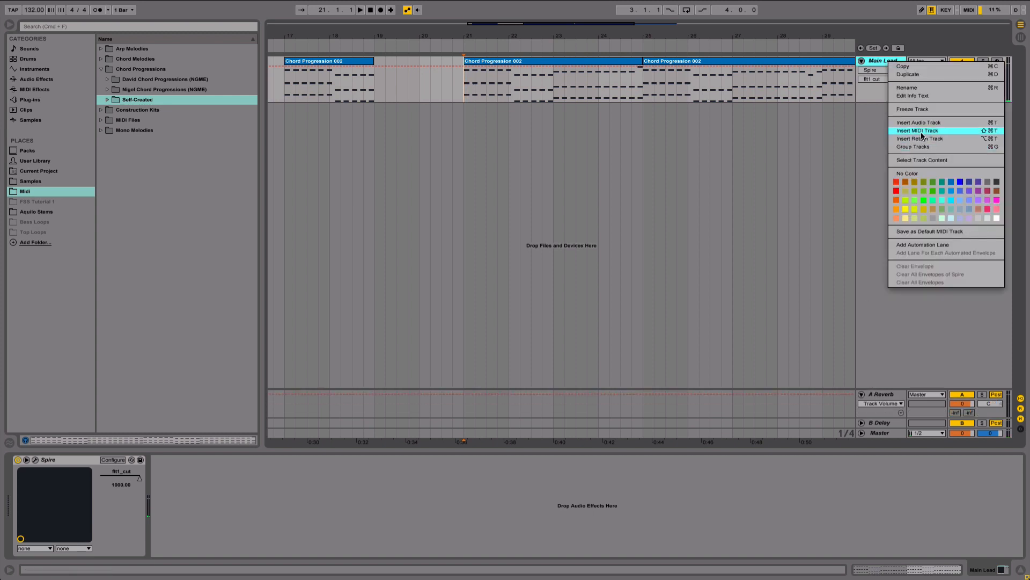
{"action": "left_click", "coordinate": [922, 133]}
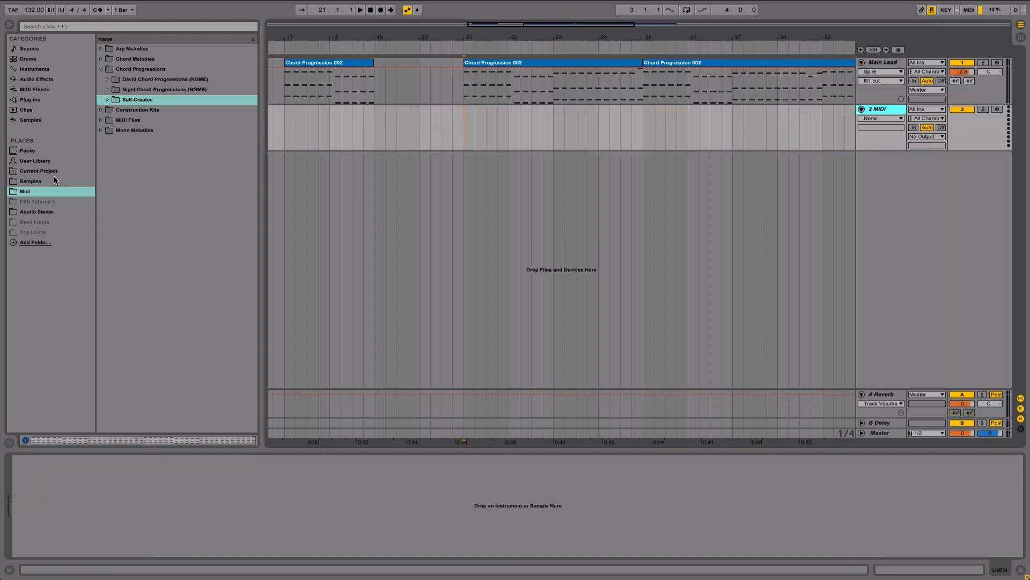
Load the LennarDigital Sylenth1 Audio Unit onto the new MIDI track.
{"action": "left_click", "coordinate": [37, 99]}
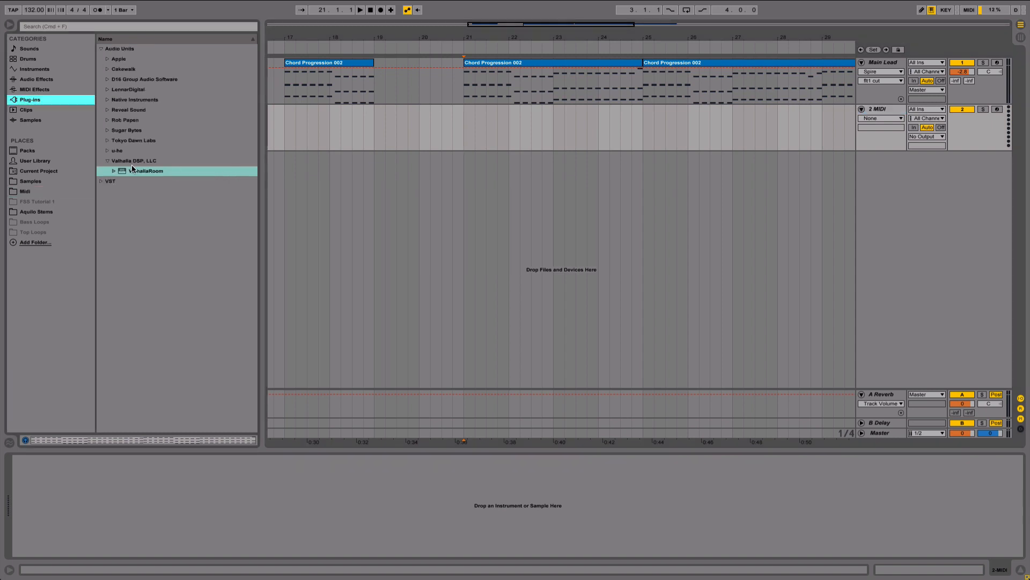
{"action": "left_click", "coordinate": [110, 160]}
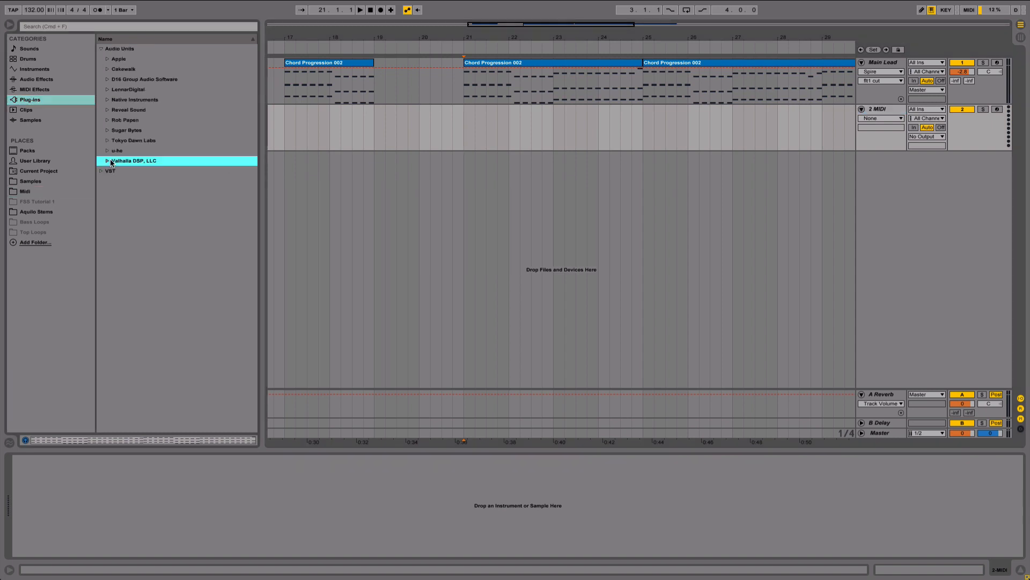
{"action": "left_click", "coordinate": [107, 112]}
{"action": "left_click", "coordinate": [108, 109]}
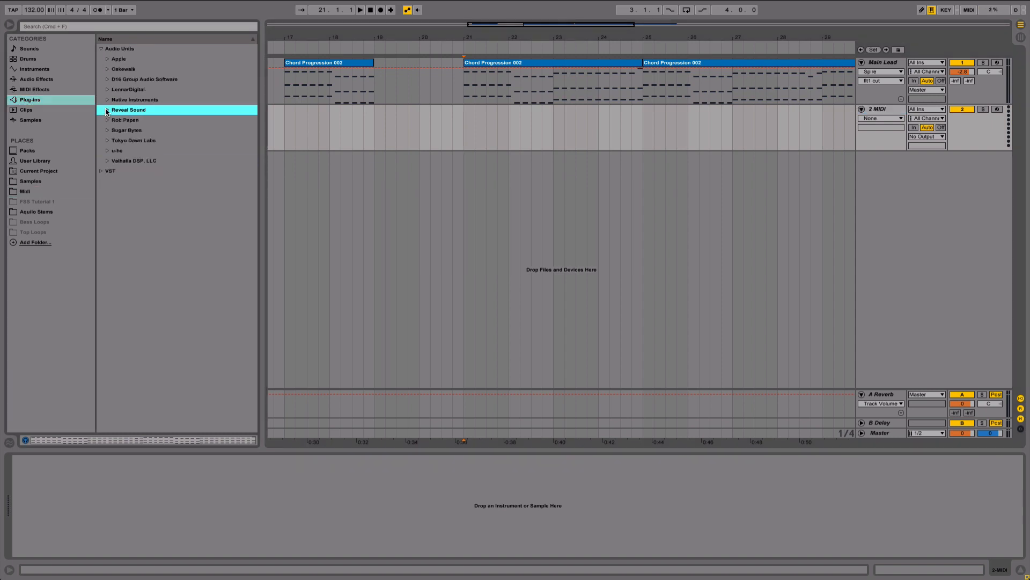
{"action": "left_click", "coordinate": [107, 89]}
{"action": "left_click", "coordinate": [136, 99]}
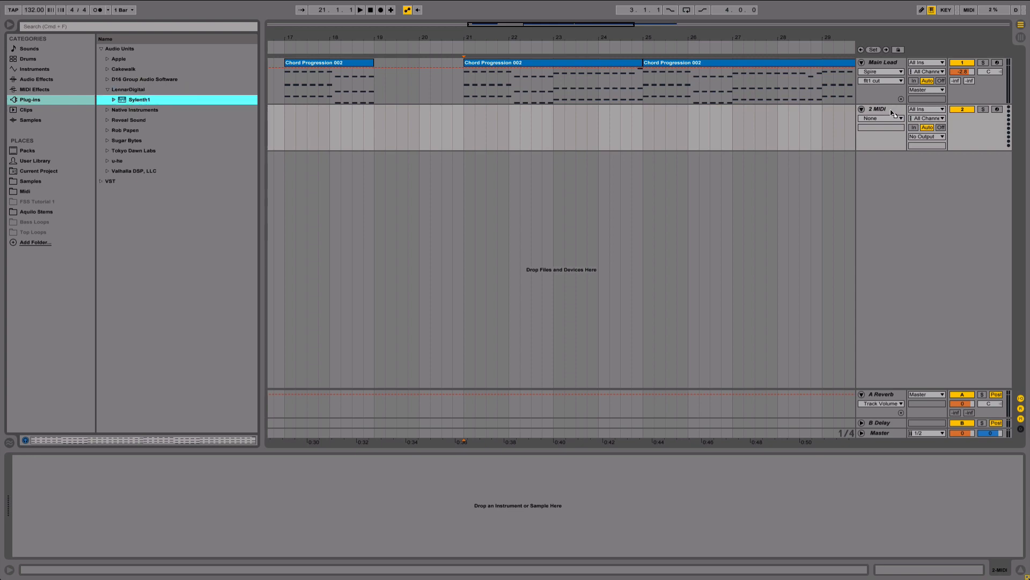
{"action": "left_click_drag", "start_coordinate": [891, 112], "coordinate": [890, 114]}
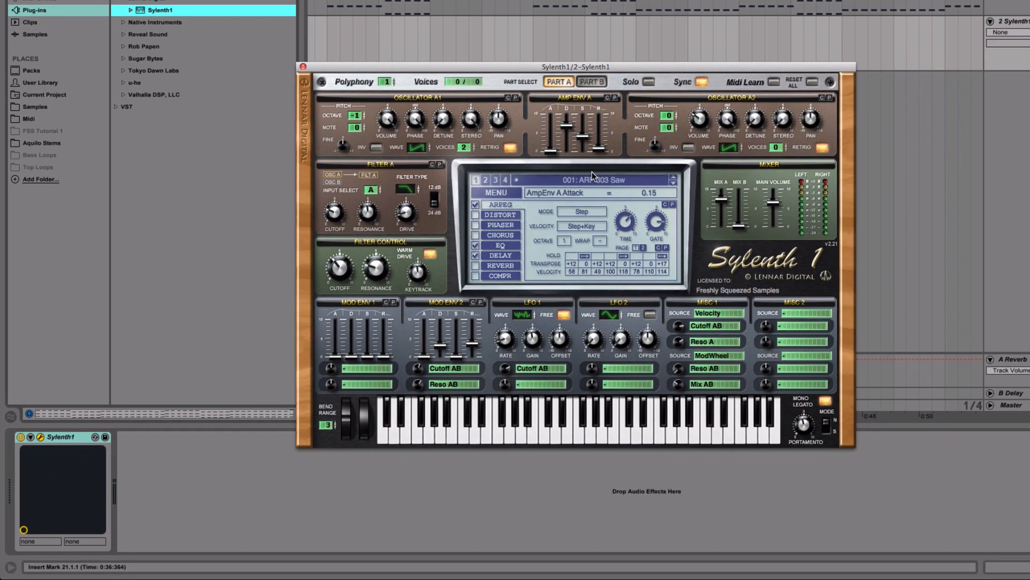
Load the preset 101: PD ChillPad in Sylenth1 and close the plug-in window.
{"action": "left_click", "coordinate": [592, 175]}
{"action": "scroll", "coordinate": [595, 370], "scroll_direction": "down", "scroll_amount": 8}
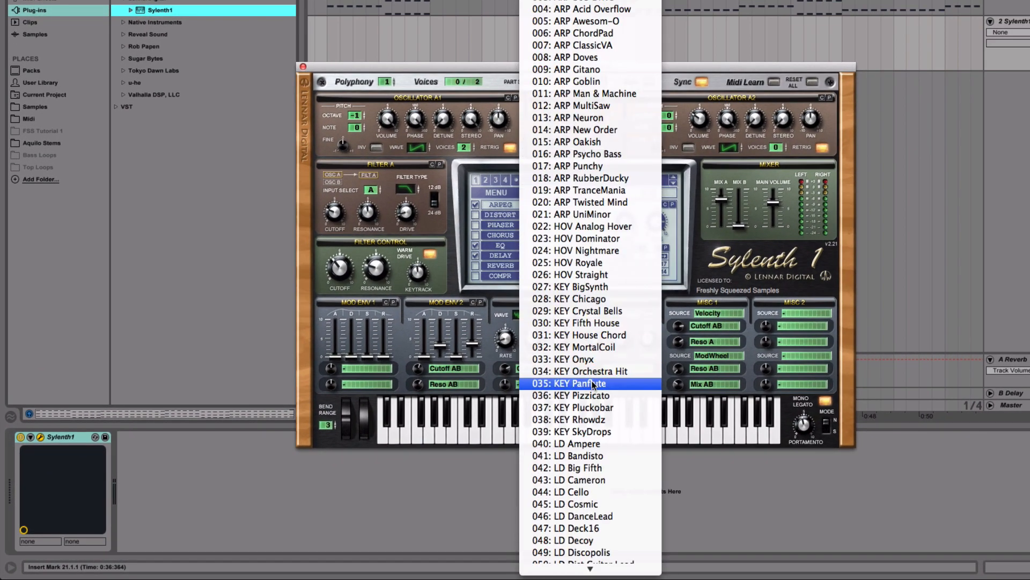
{"action": "scroll", "coordinate": [594, 408], "scroll_direction": "down", "scroll_amount": 10}
{"action": "scroll", "coordinate": [599, 480], "scroll_direction": "down", "scroll_amount": 3}
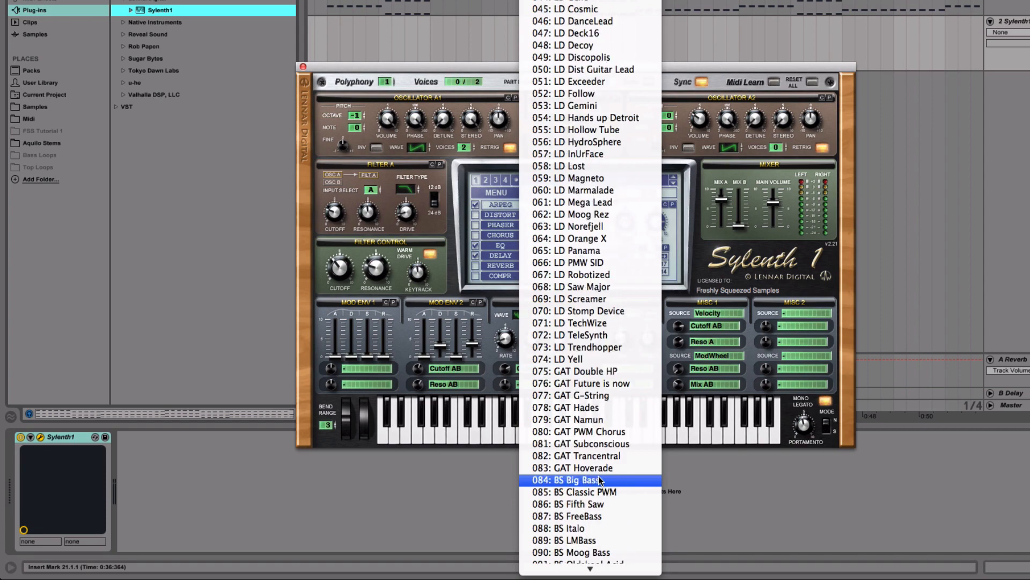
{"action": "scroll", "coordinate": [599, 480], "scroll_direction": "down", "scroll_amount": 8}
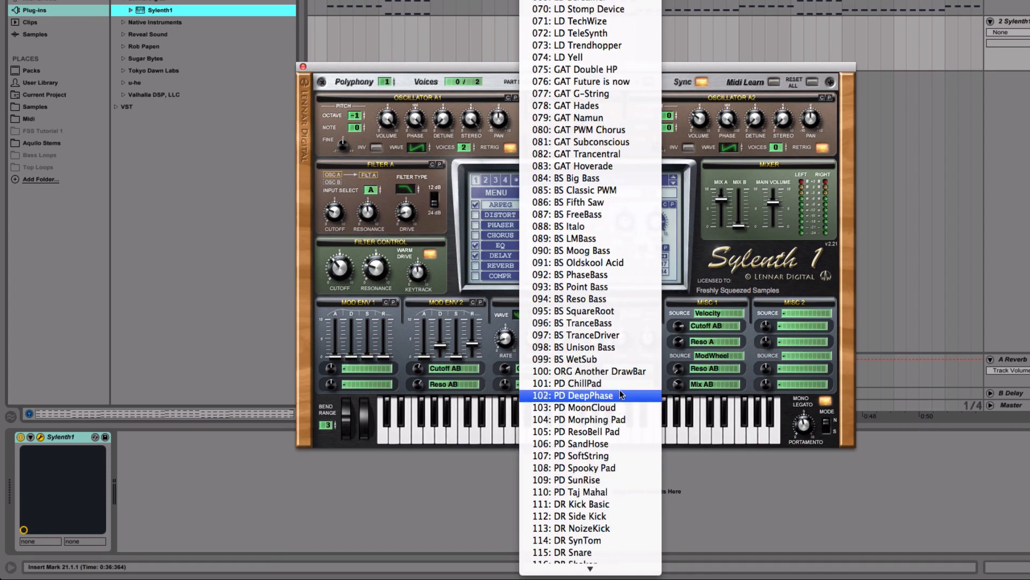
{"action": "left_click", "coordinate": [617, 383]}
{"action": "left_click", "coordinate": [303, 66]}
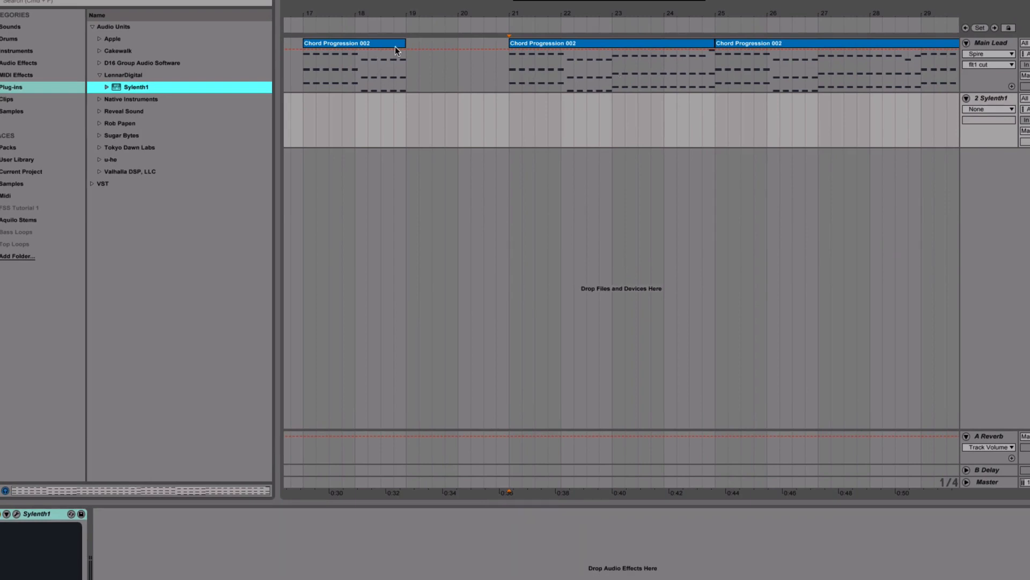
Restore the Main Lead's first clip up to bar 21 and move its bar 19 to 21 section to the Sylenth1 track.
{"action": "left_click_drag", "start_coordinate": [404, 46], "coordinate": [407, 79]}
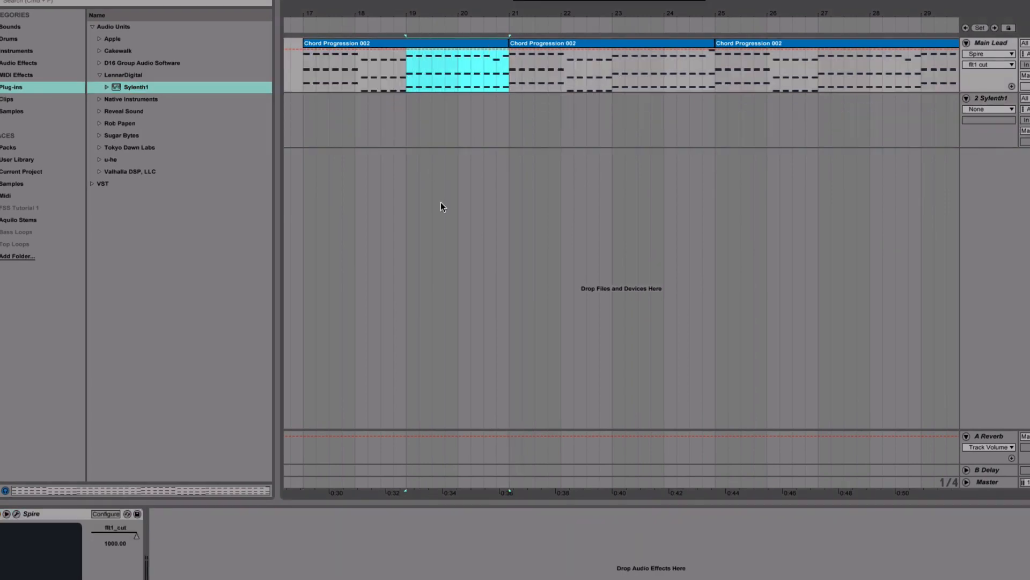
{"action": "left_click", "coordinate": [408, 144]}
{"action": "key", "text": "super+v"}
{"action": "left_click_drag", "start_coordinate": [506, 44], "coordinate": [482, 25]}
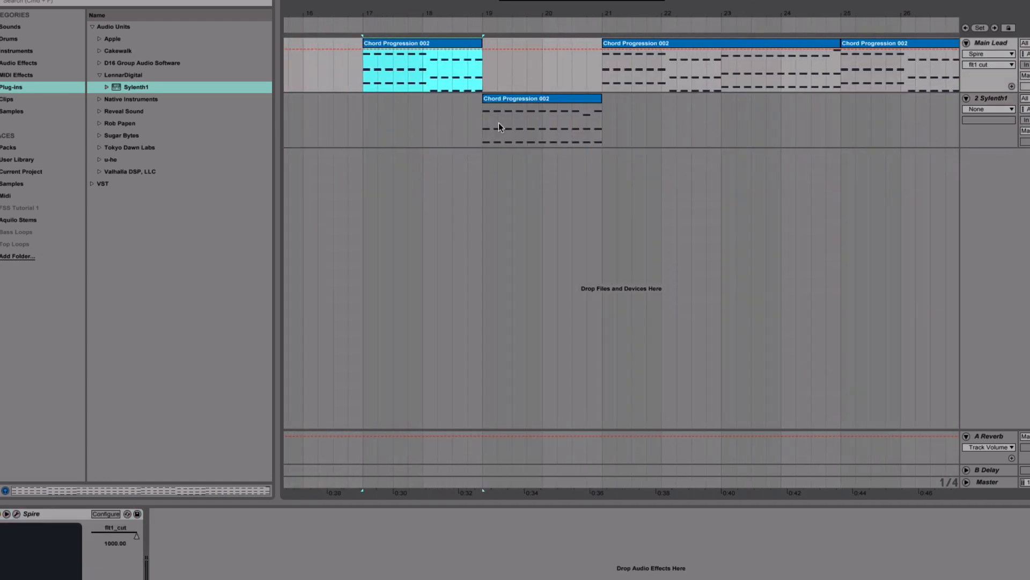
Reduce the Sylenth1 clip to its first chord and stretch those three notes across the full two bars.
{"action": "left_click", "coordinate": [529, 98]}
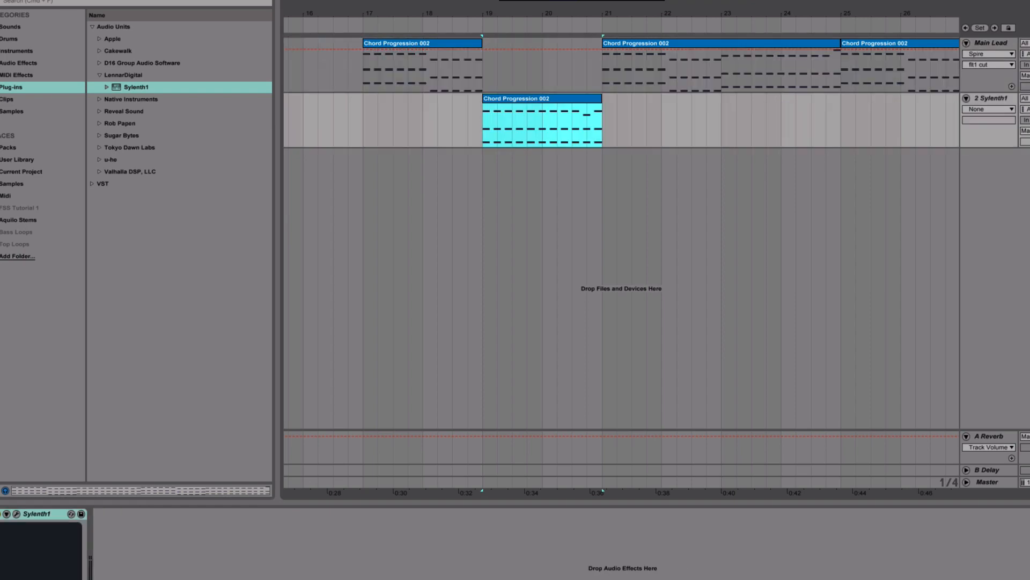
{"action": "double_click", "coordinate": [529, 98]}
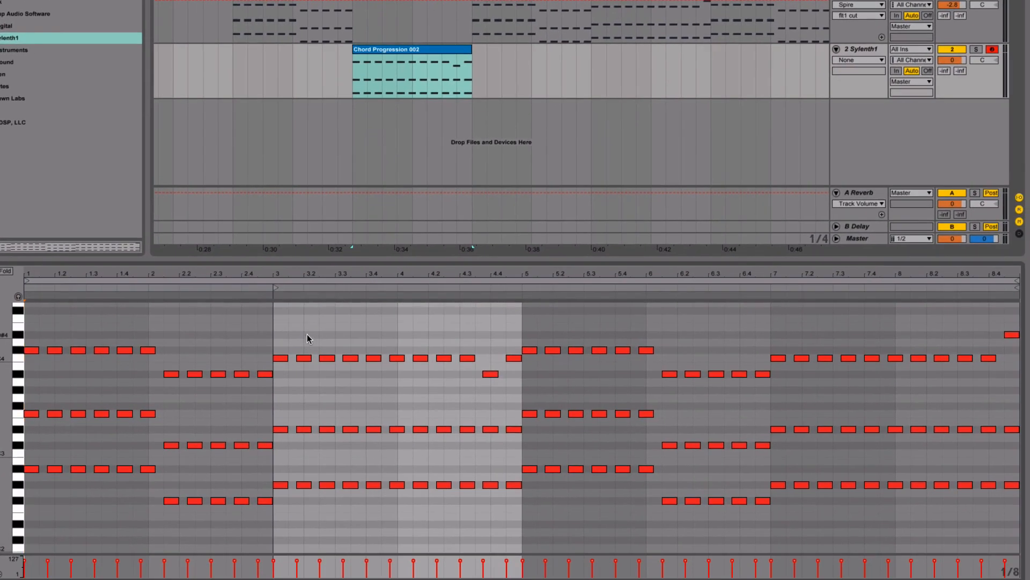
{"action": "left_click_drag", "start_coordinate": [307, 335], "coordinate": [513, 514]}
{"action": "key", "text": "Delete"}
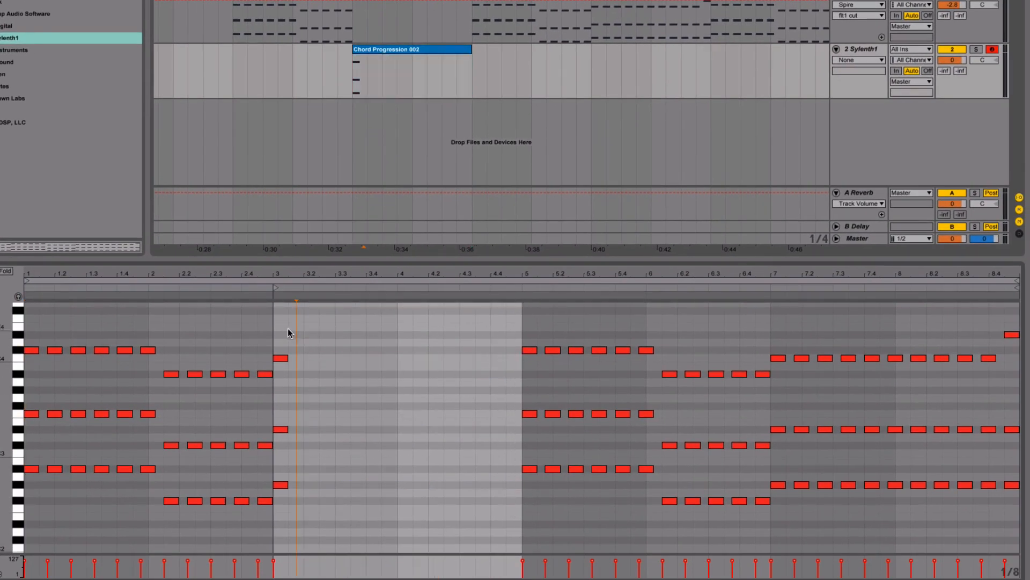
{"action": "left_click_drag", "start_coordinate": [288, 333], "coordinate": [522, 458]}
Play the Main Lead and Sylenth1 clips together from bar 17, with the note editor closed.
{"action": "left_click", "coordinate": [335, 47]}
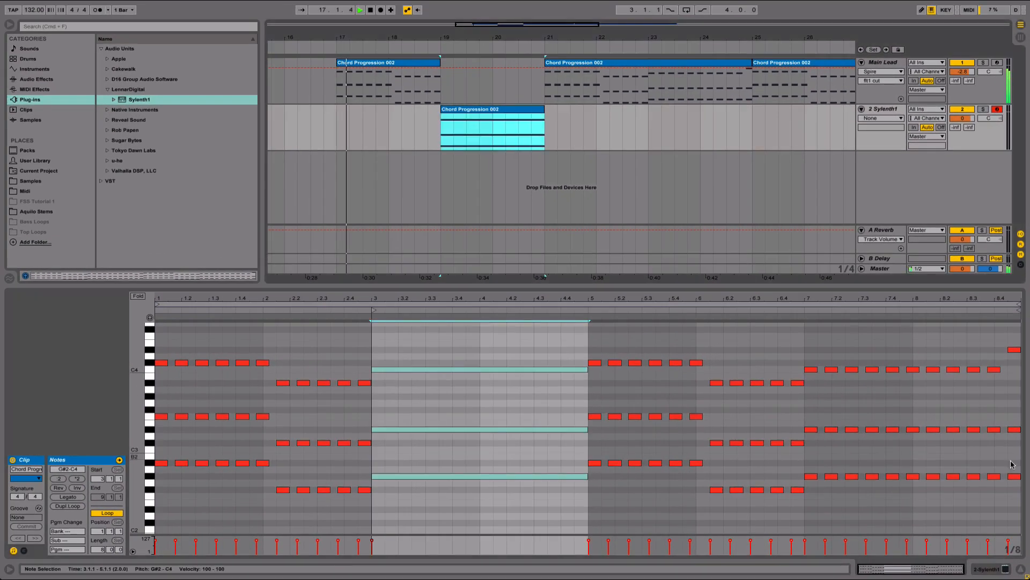
{"action": "left_click", "coordinate": [988, 569]}
{"action": "left_click_drag", "start_coordinate": [480, 38], "coordinate": [481, 24]}
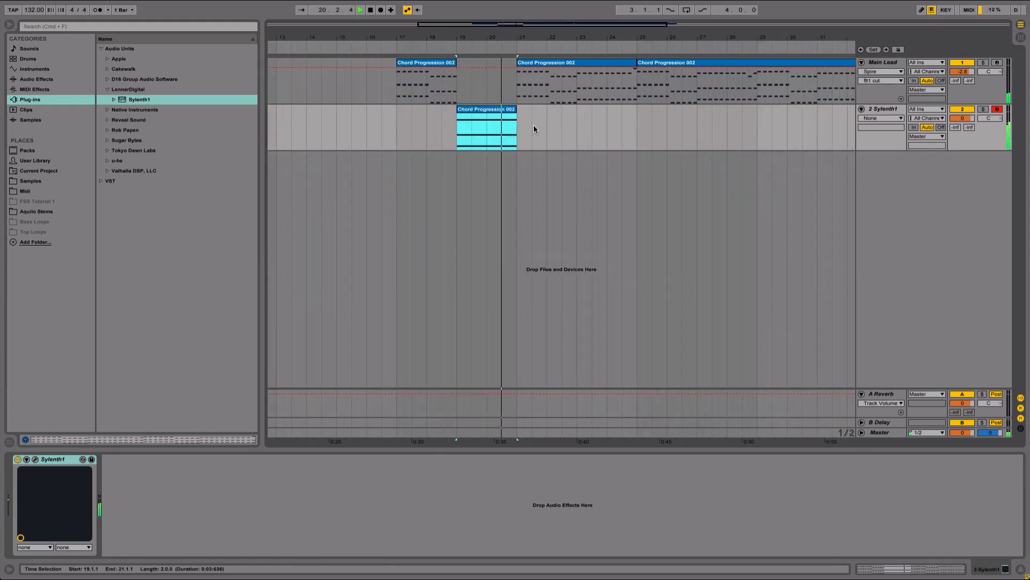
{"action": "key", "text": "space"}
{"action": "left_click", "coordinate": [559, 139]}
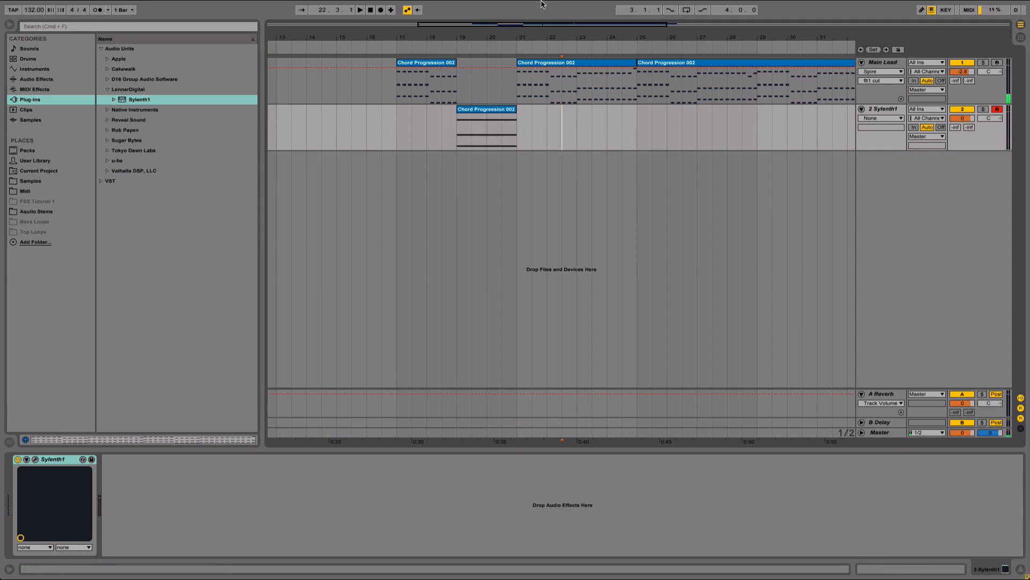
Play the Main Lead chords from bar 21 and stop with the insert marker at bar 23.
{"action": "left_click_drag", "start_coordinate": [529, 35], "coordinate": [554, 41]}
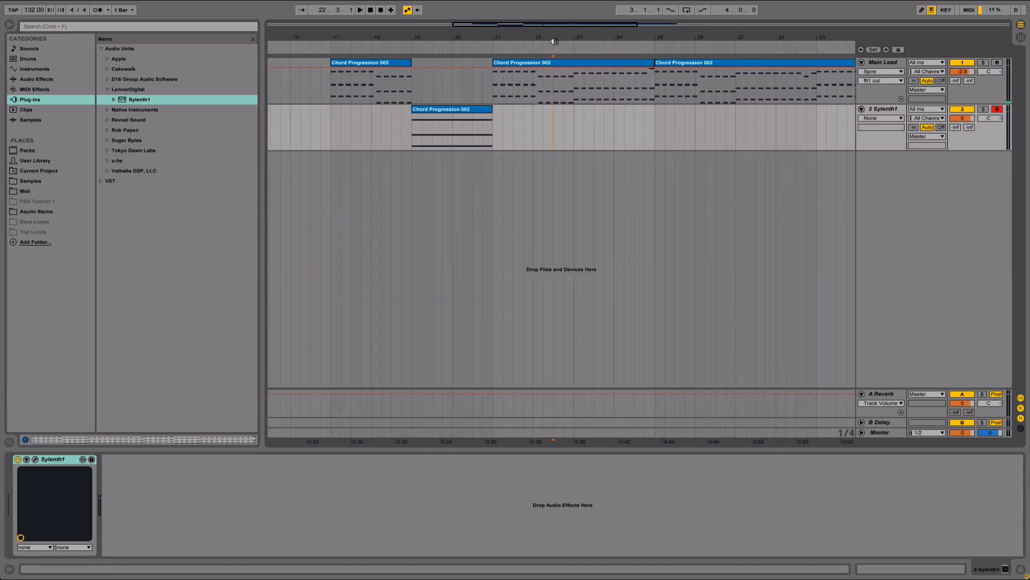
{"action": "left_click", "coordinate": [488, 44]}
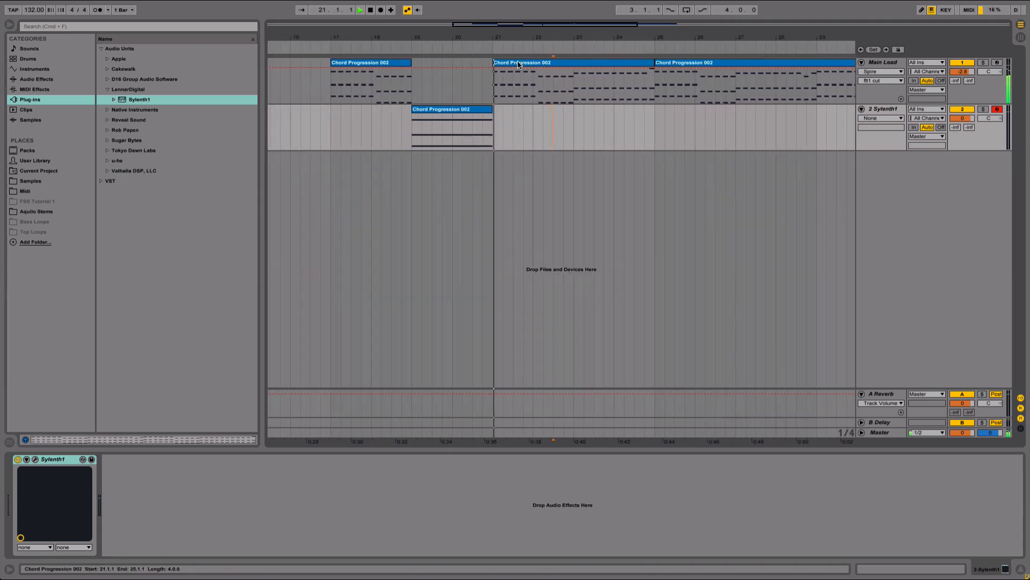
{"action": "left_click", "coordinate": [578, 123]}
{"action": "key", "text": "space"}
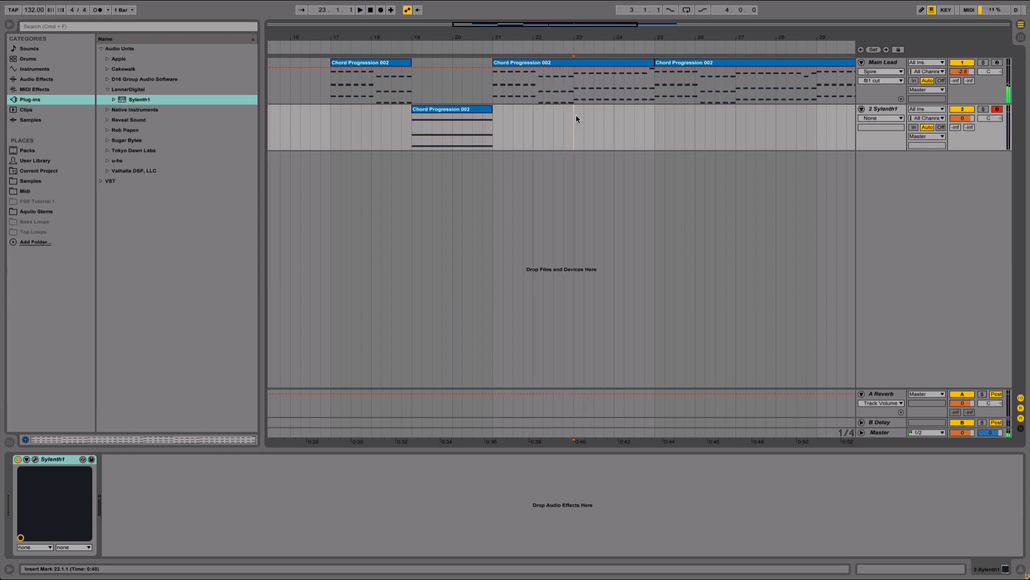
Move the bar 23 to 25 section of the Main Lead's chords to a new MIDI track below the Sylenth1 track.
{"action": "left_click_drag", "start_coordinate": [583, 39], "coordinate": [585, 21]}
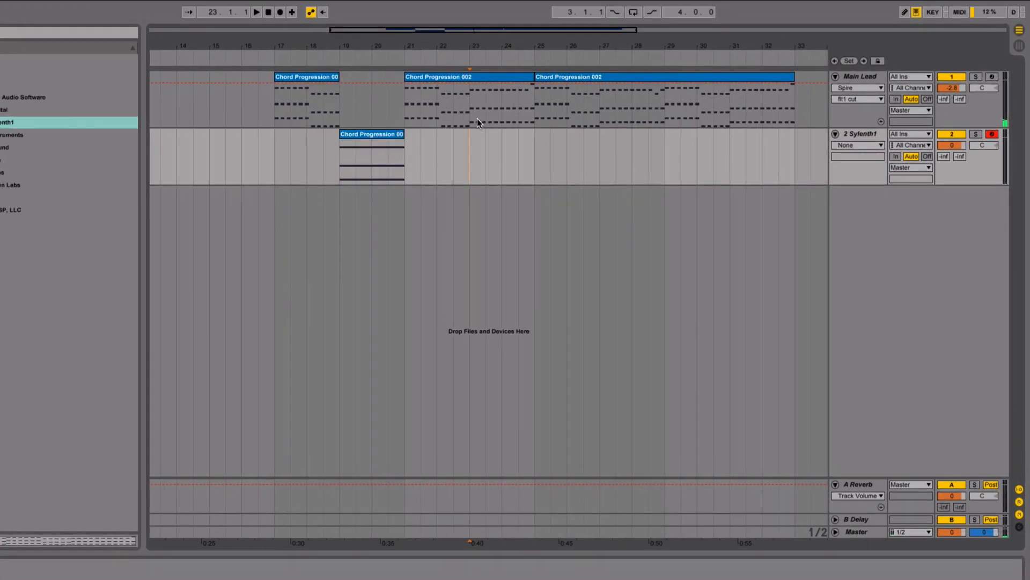
{"action": "left_click_drag", "start_coordinate": [468, 108], "coordinate": [534, 113]}
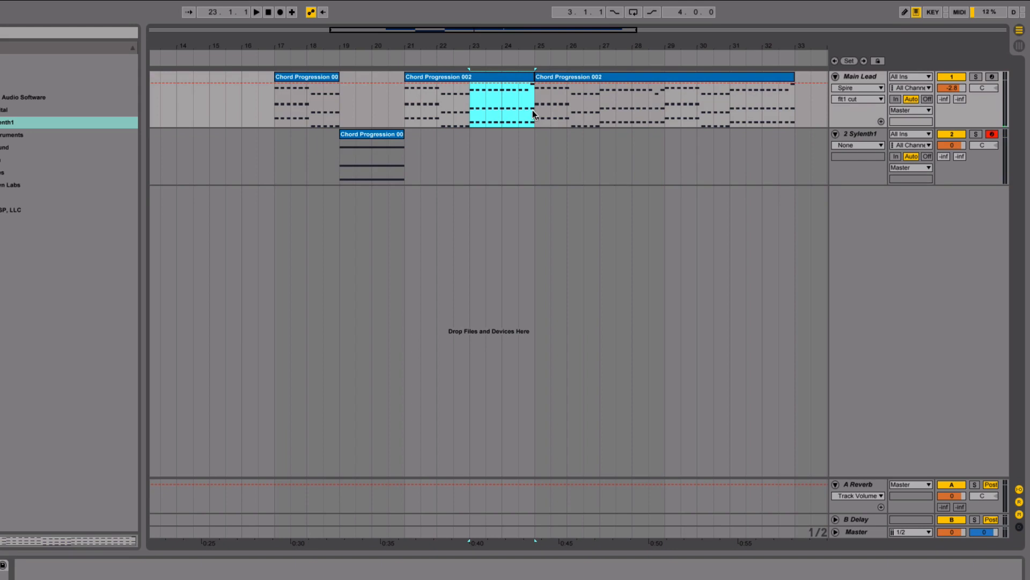
{"action": "key", "text": "Delete"}
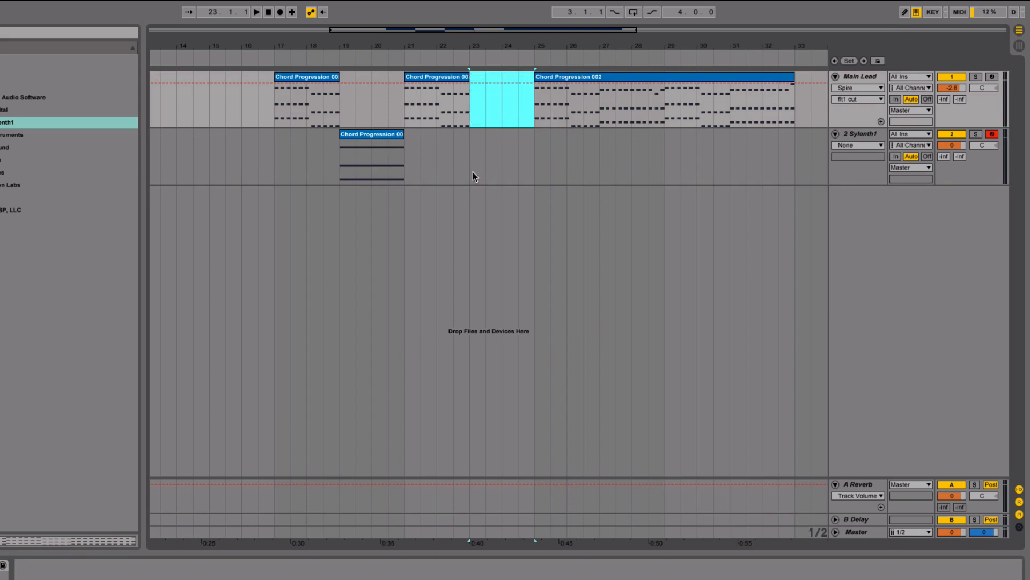
{"action": "right_click", "coordinate": [874, 133]}
{"action": "left_click", "coordinate": [905, 236]}
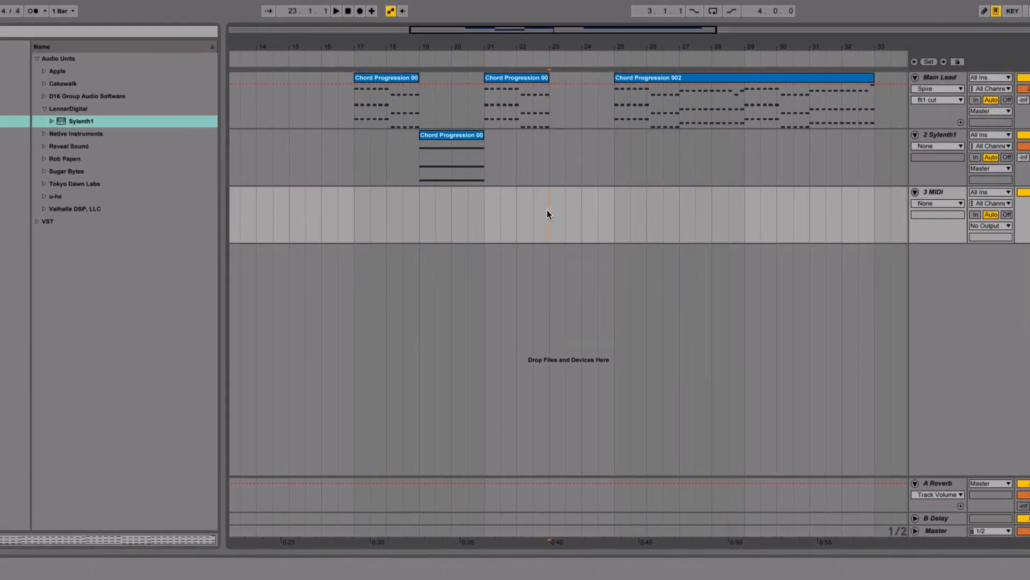
{"action": "key", "text": "ctrl+v"}
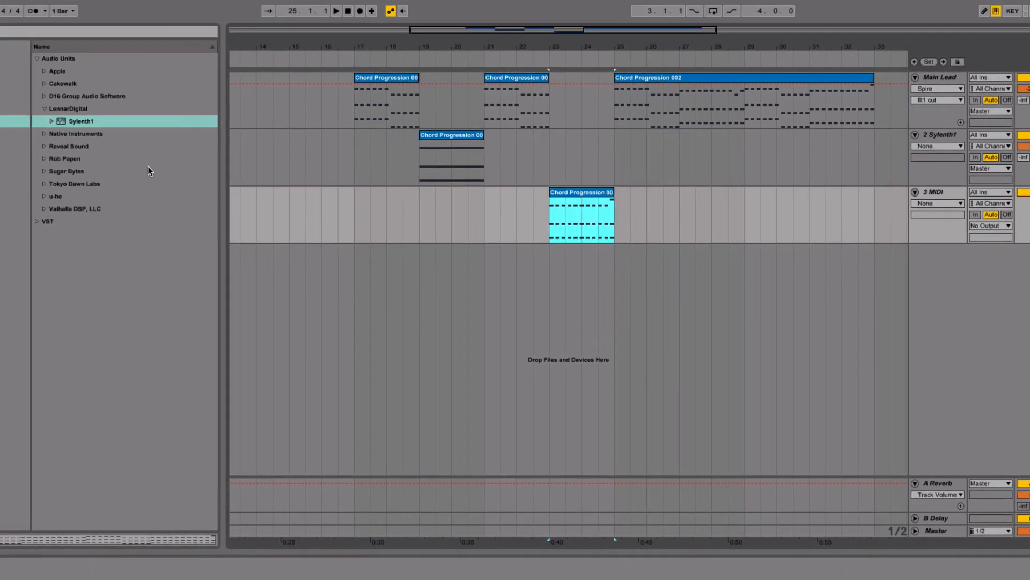
Load the Reveal Sound Spire plug-in onto the new MIDI track holding the bar 23 to 25 chords.
{"action": "left_click", "coordinate": [38, 145]}
{"action": "left_click_drag", "start_coordinate": [76, 146], "coordinate": [299, 163]}
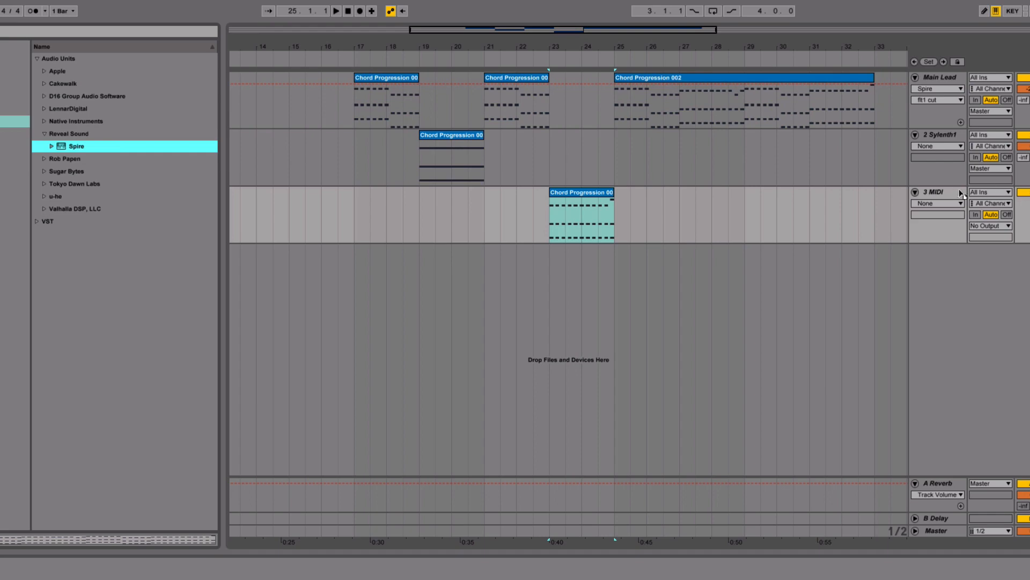
{"action": "left_click_drag", "start_coordinate": [945, 195], "coordinate": [945, 194]}
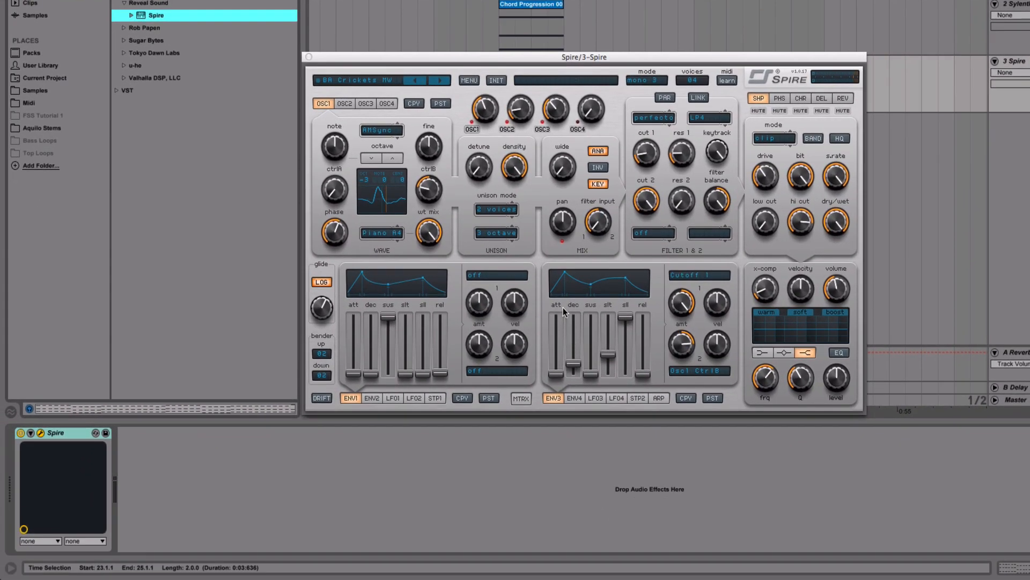
Load the LEAD - ASOT preset from the Temple One Spire Essentials Volume 1 bank and close the Spire window.
{"action": "left_click", "coordinate": [469, 80]}
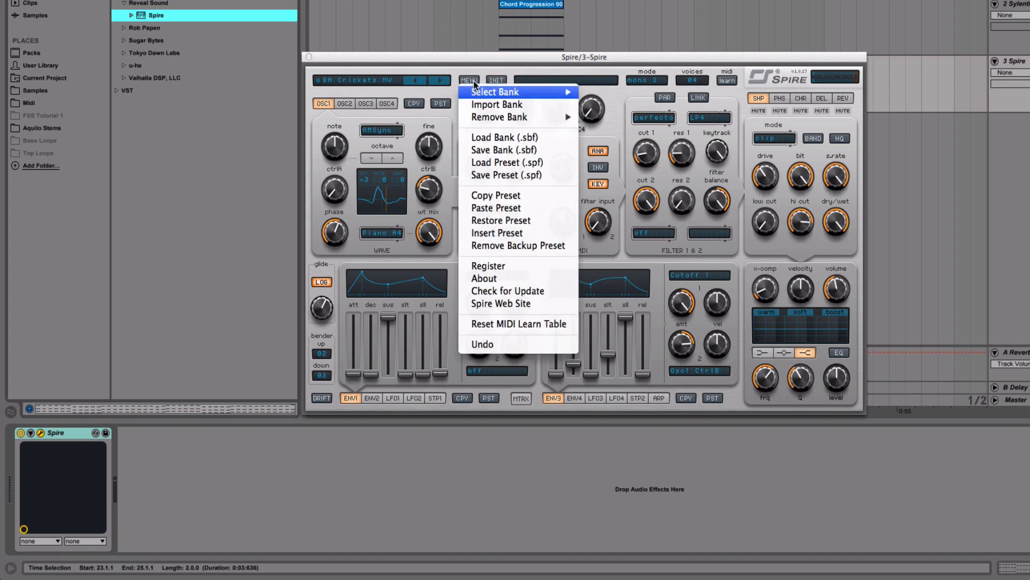
{"action": "mouse_move", "coordinate": [536, 92]}
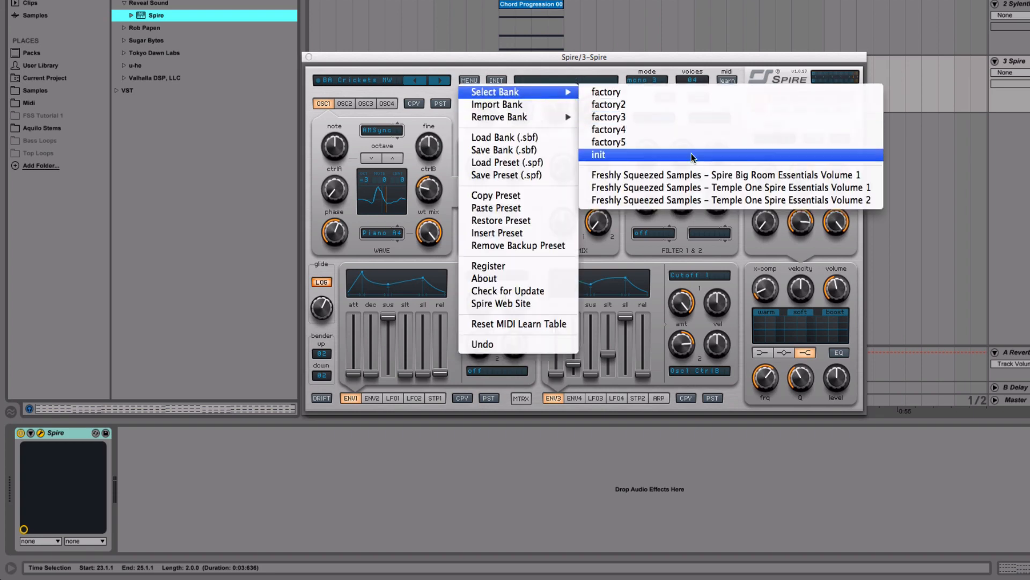
{"action": "left_click", "coordinate": [704, 188]}
{"action": "left_click", "coordinate": [376, 80]}
{"action": "scroll", "coordinate": [406, 326], "scroll_direction": "down", "scroll_amount": 5}
{"action": "scroll", "coordinate": [406, 325], "scroll_direction": "up", "scroll_amount": 6}
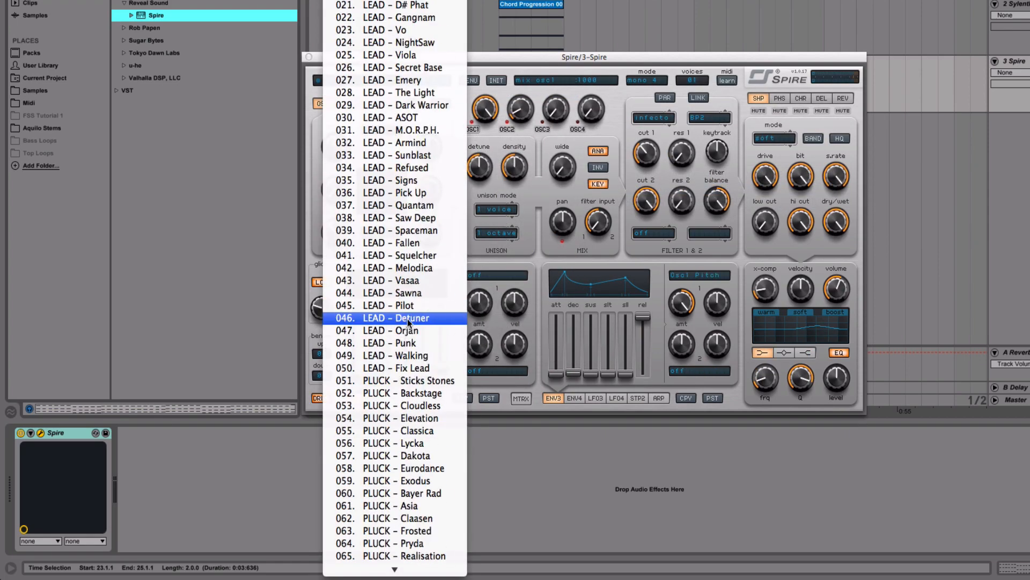
{"action": "left_click", "coordinate": [400, 224]}
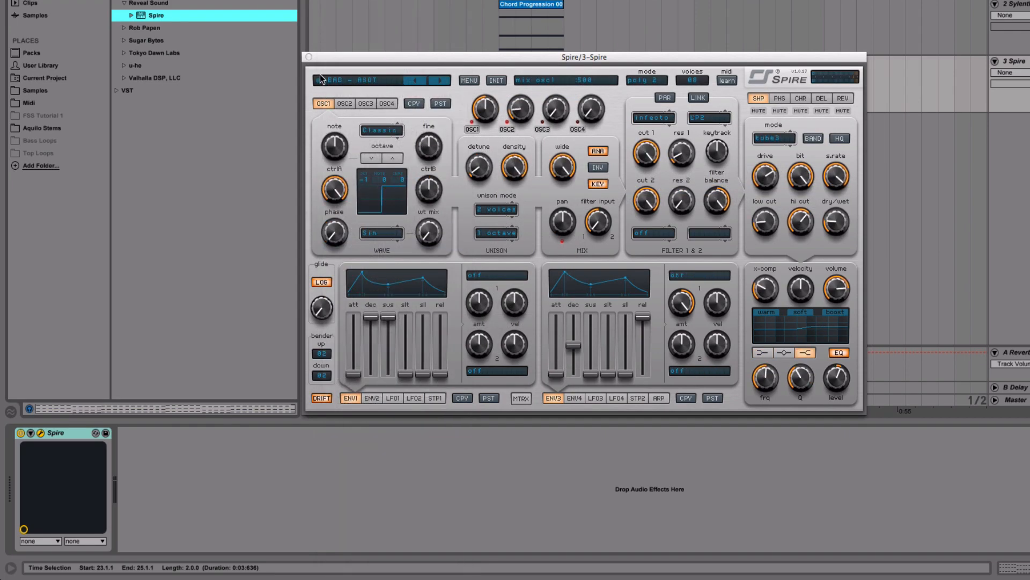
{"action": "left_click", "coordinate": [309, 57]}
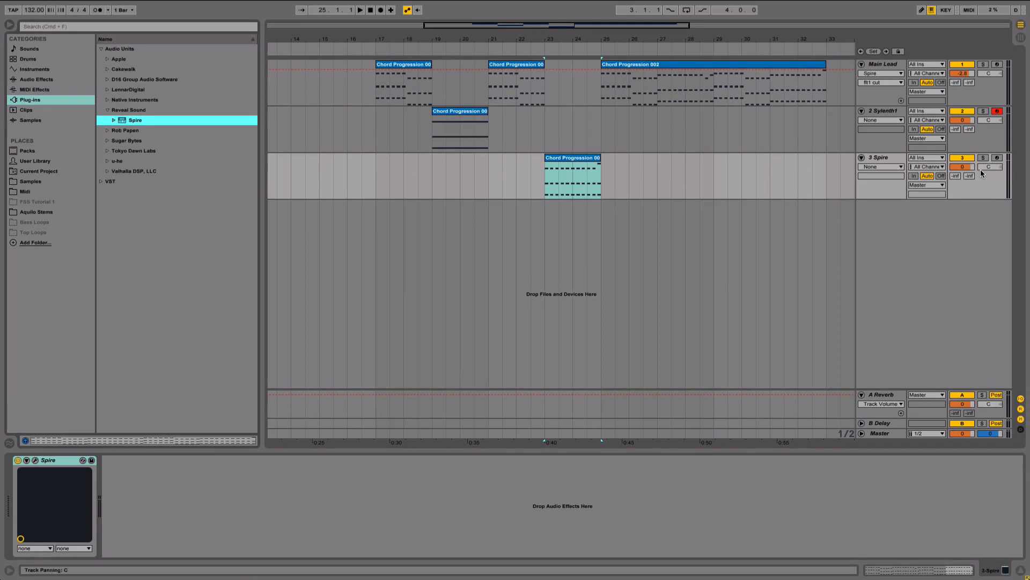
Lower the new Spire track's volume to -4.6 dB and audition its clip from bar 23.
{"action": "left_click_drag", "start_coordinate": [973, 169], "coordinate": [973, 178]}
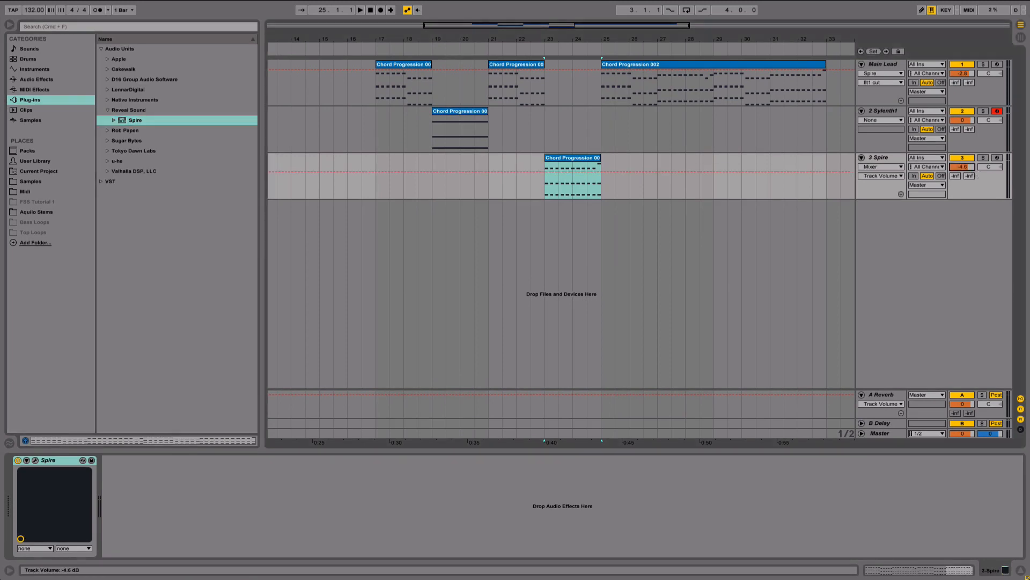
{"action": "left_click", "coordinate": [543, 49]}
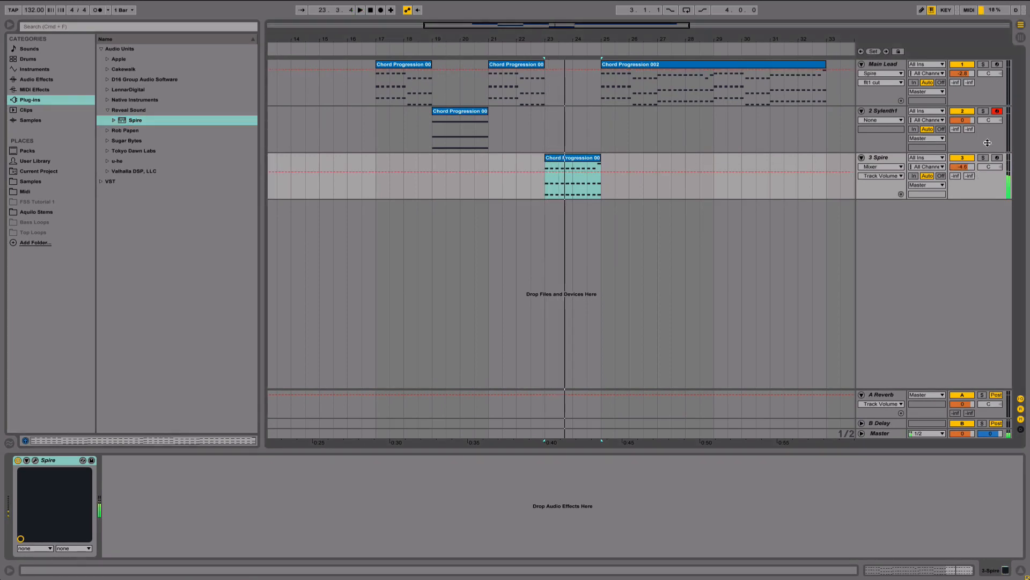
{"action": "left_click", "coordinate": [589, 167]}
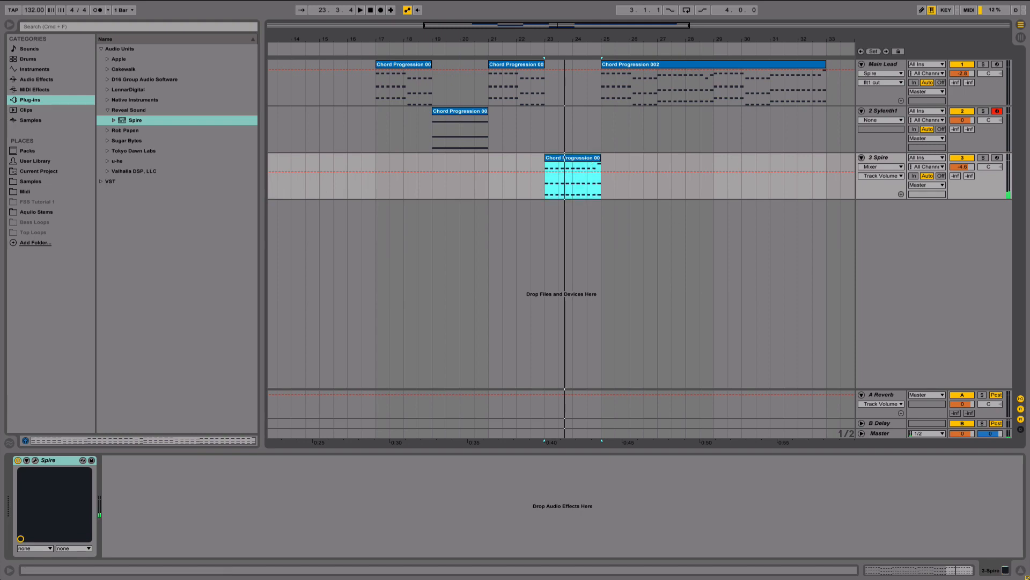
Open the Spire clip's notes and delete the three chords following the first one in its bar 7.
{"action": "left_click", "coordinate": [957, 570]}
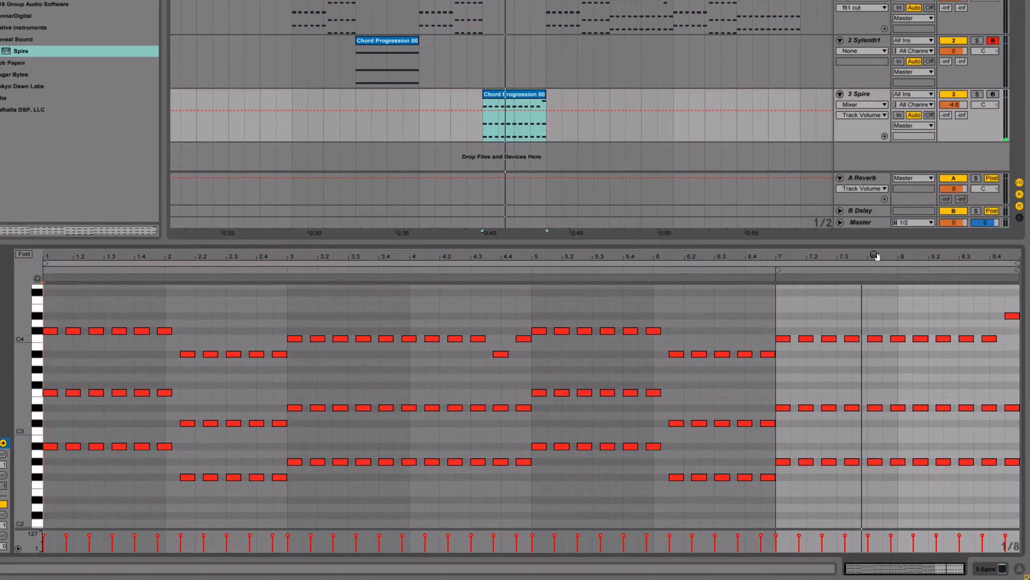
{"action": "left_click_drag", "start_coordinate": [874, 256], "coordinate": [875, 301]}
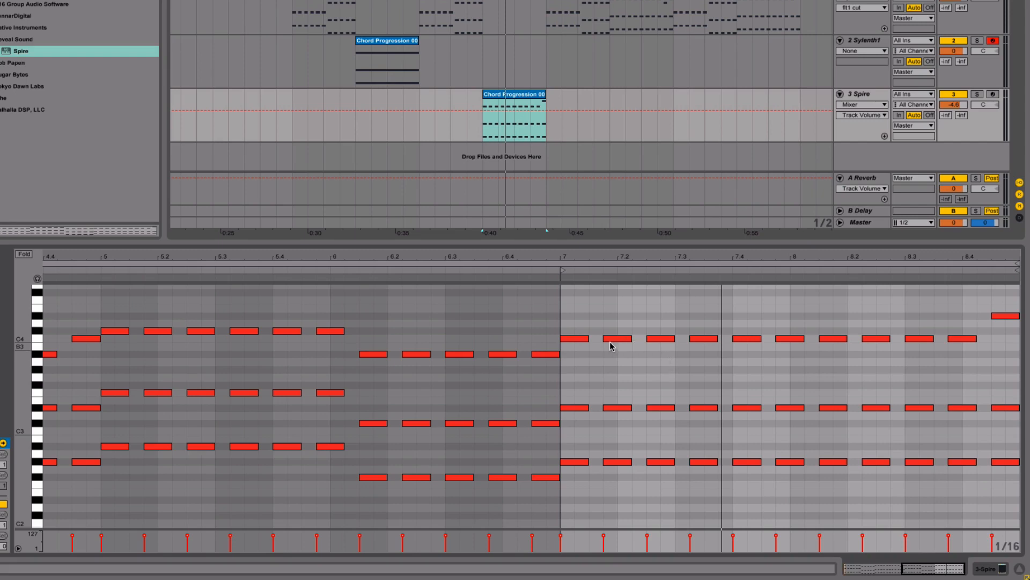
{"action": "mouse_move", "coordinate": [617, 317]}
{"action": "left_mouse_down"}
{"action": "mouse_move", "coordinate": [681, 478]}
{"action": "mouse_move", "coordinate": [697, 488]}
{"action": "mouse_move", "coordinate": [694, 480]}
{"action": "left_mouse_up"}
{"action": "key", "text": "Delete"}
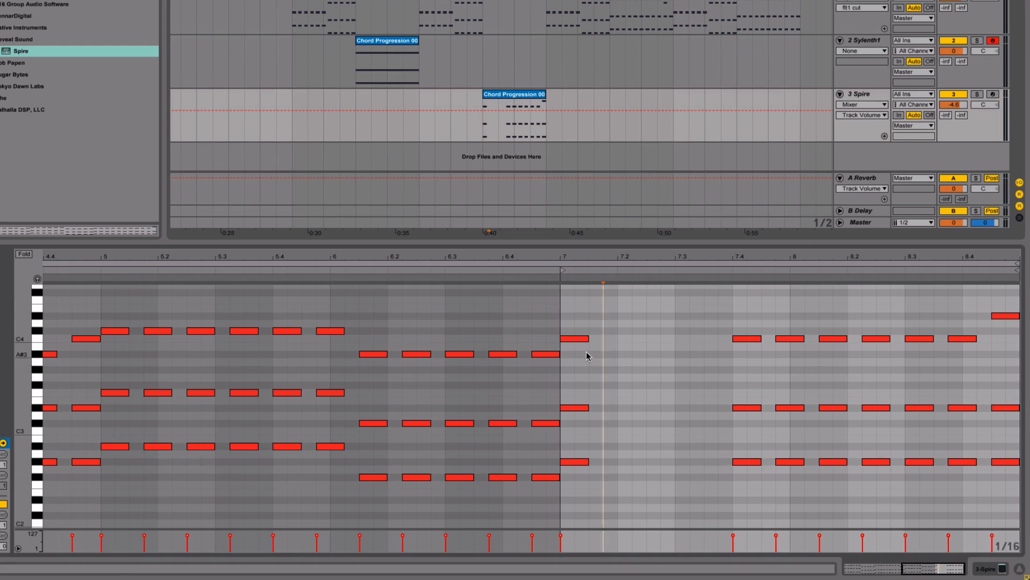
Stagger the first chord's three notes into a rising sixteenth-note run and duplicate the run directly after it.
{"action": "left_click_drag", "start_coordinate": [584, 408], "coordinate": [613, 408]}
{"action": "left_click_drag", "start_coordinate": [583, 339], "coordinate": [641, 339]}
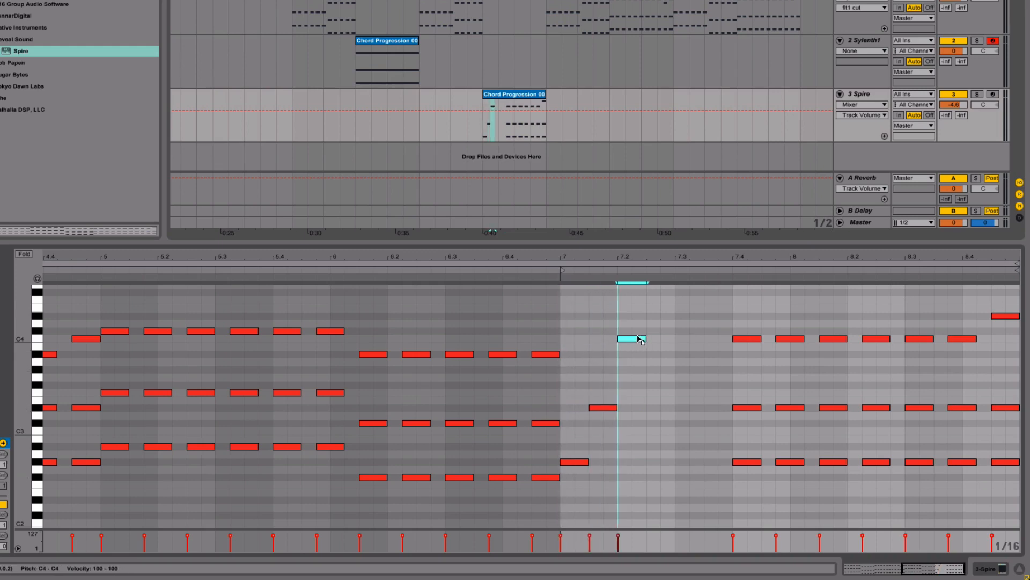
{"action": "key", "text": "space"}
{"action": "left_click_drag", "start_coordinate": [632, 466], "coordinate": [585, 323]}
{"action": "key", "text": "ctrl+d"}
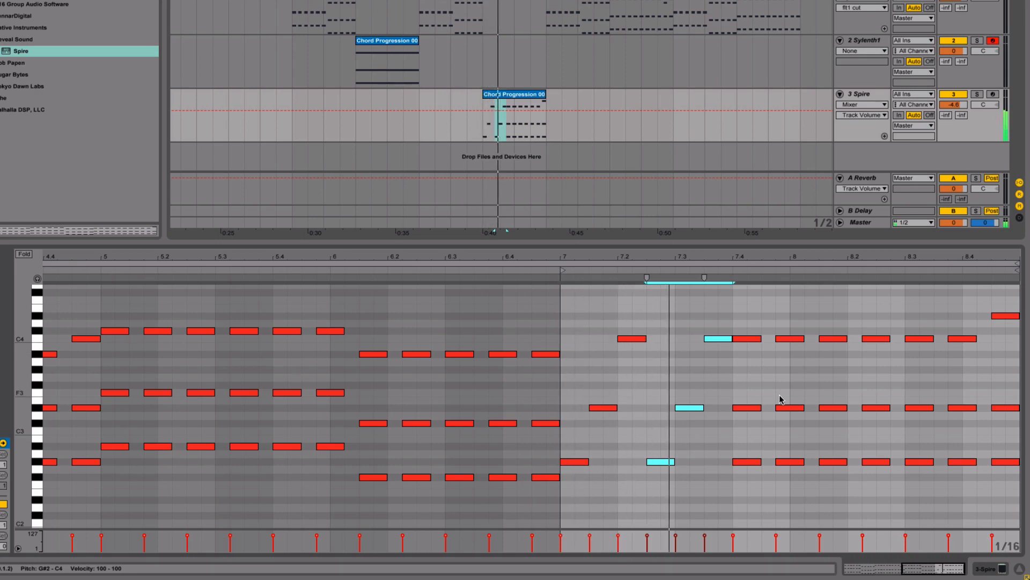
{"action": "key", "text": "space"}
Thin the chords at 7.4 and arrange the notes into the next rising run, ending on C#4 at bar 8.
{"action": "left_click_drag", "start_coordinate": [748, 385], "coordinate": [798, 427]}
{"action": "key", "text": "Delete"}
{"action": "left_click_drag", "start_coordinate": [750, 305], "coordinate": [803, 364]}
{"action": "key", "text": "Delete"}
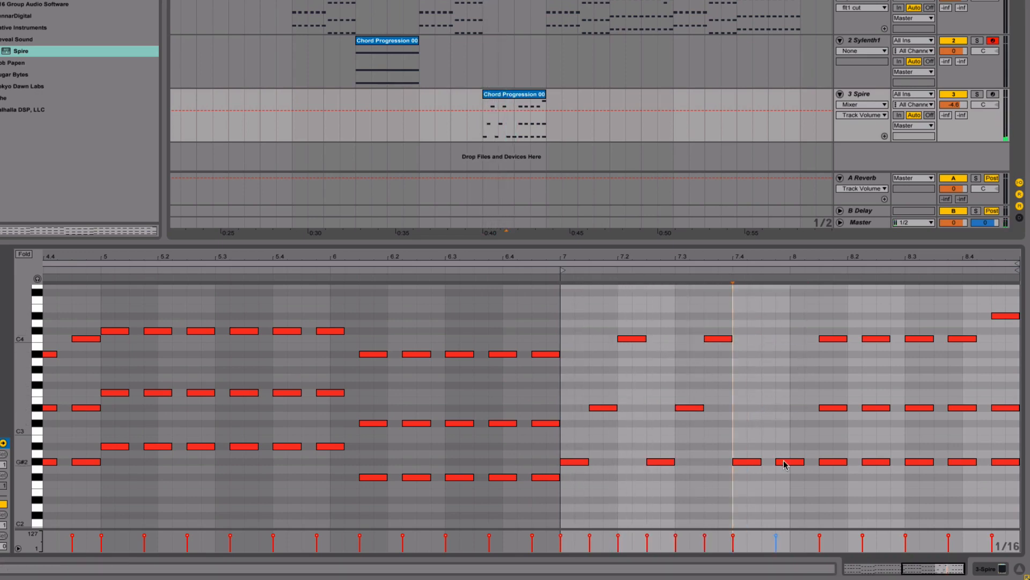
{"action": "left_click_drag", "start_coordinate": [782, 462], "coordinate": [781, 401]}
{"action": "left_click_drag", "start_coordinate": [825, 342], "coordinate": [796, 331]}
{"action": "key", "text": "space"}
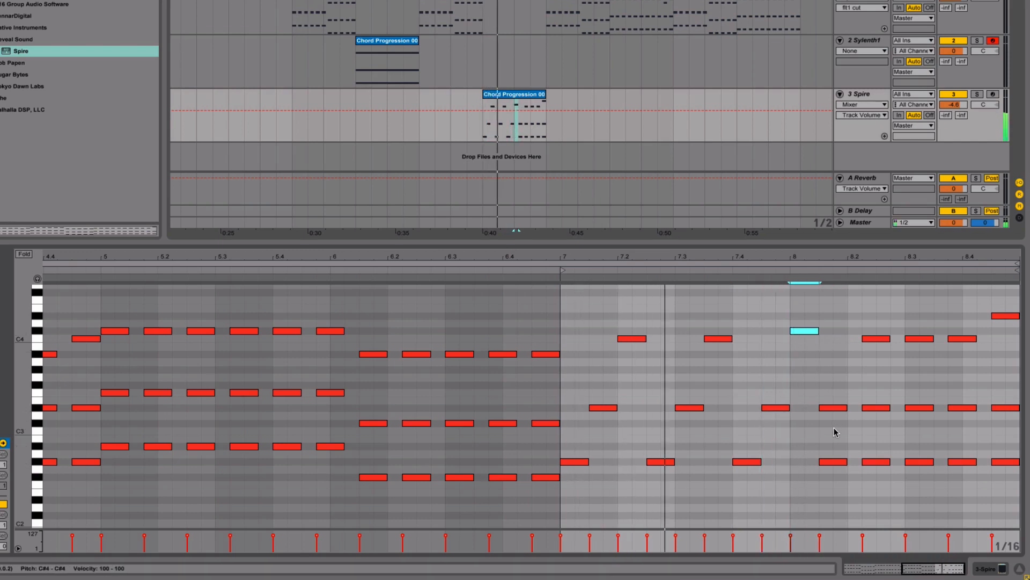
Stagger the remaining chords of the clip's bar 8 into rising three-note runs and delete the surplus notes, keeping the final high note.
{"action": "left_click_drag", "start_coordinate": [839, 408], "coordinate": [867, 406]}
{"action": "left_click_drag", "start_coordinate": [879, 463], "coordinate": [894, 338]}
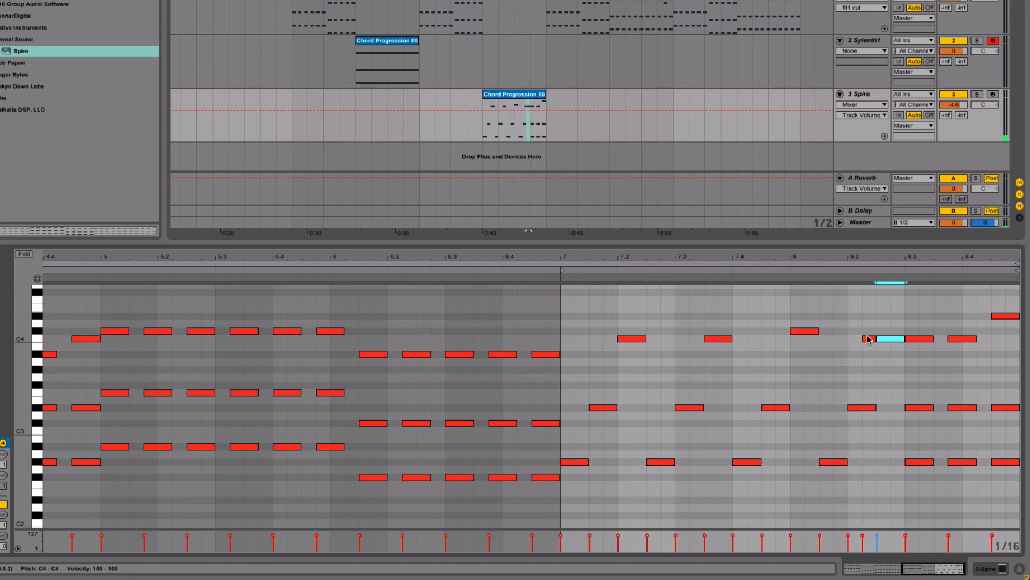
{"action": "left_click_drag", "start_coordinate": [929, 409], "coordinate": [959, 411]}
{"action": "left_click_drag", "start_coordinate": [916, 339], "coordinate": [974, 343]}
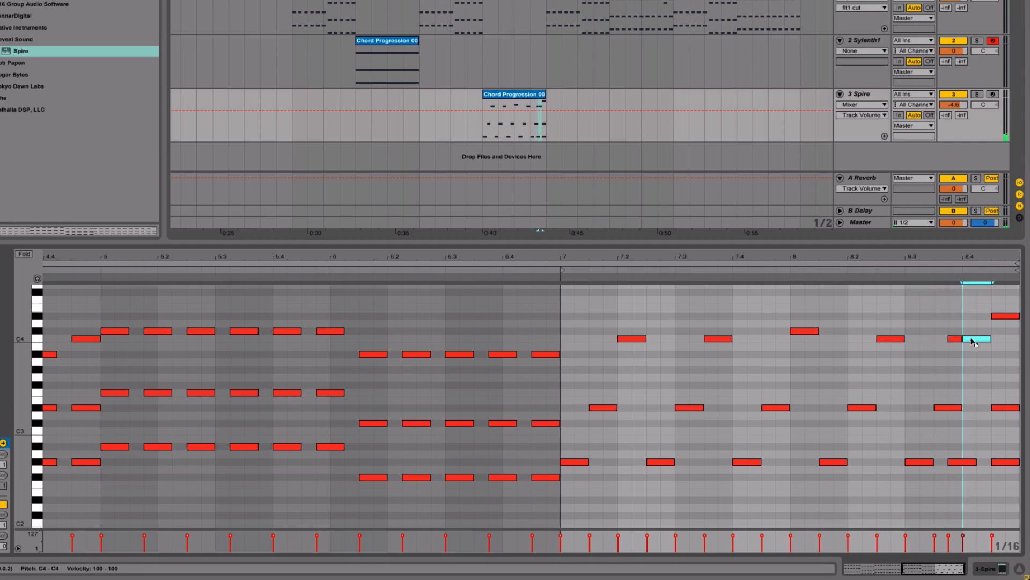
{"action": "left_click", "coordinate": [955, 340]}
{"action": "key", "text": "Delete"}
{"action": "left_click_drag", "start_coordinate": [973, 408], "coordinate": [1028, 480]}
{"action": "key", "text": "Delete"}
Play the arpeggiated Spire clip from bar 23 and close the note editor.
{"action": "key", "text": "space"}
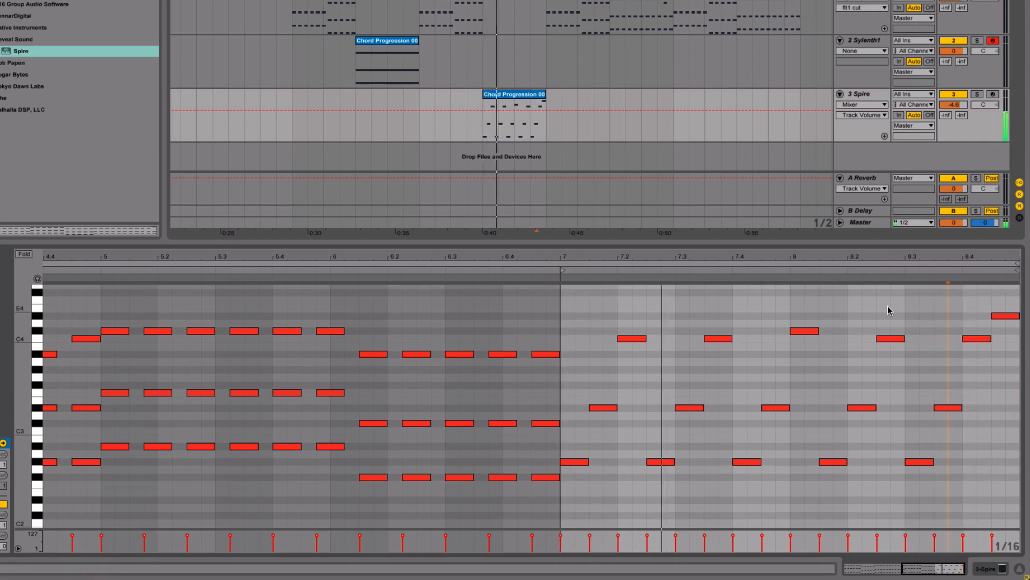
{"action": "scroll", "coordinate": [1019, 393], "scroll_direction": "down", "scroll_amount": 3}
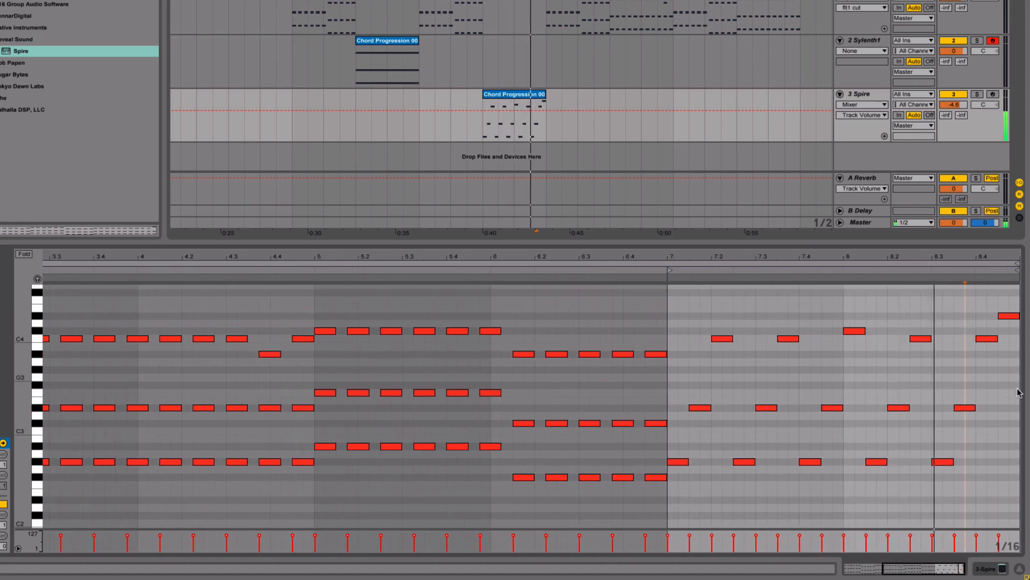
{"action": "left_click", "coordinate": [975, 566]}
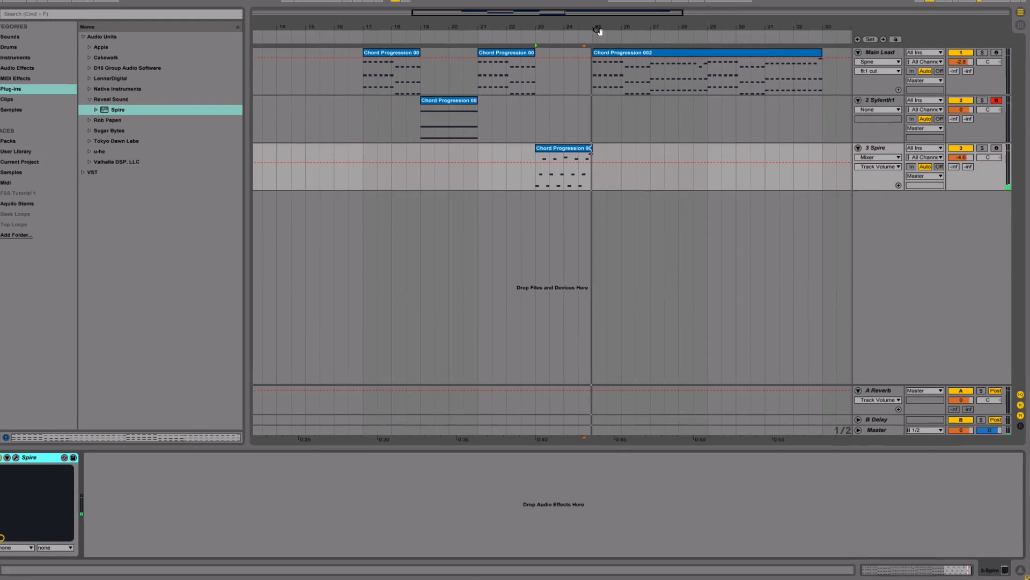
Duplicate the bar 17 to 25 section of the Sylenth1 and Spire tracks to bars 25 to 33.
{"action": "scroll", "coordinate": [610, 45], "scroll_direction": "down", "scroll_amount": 3}
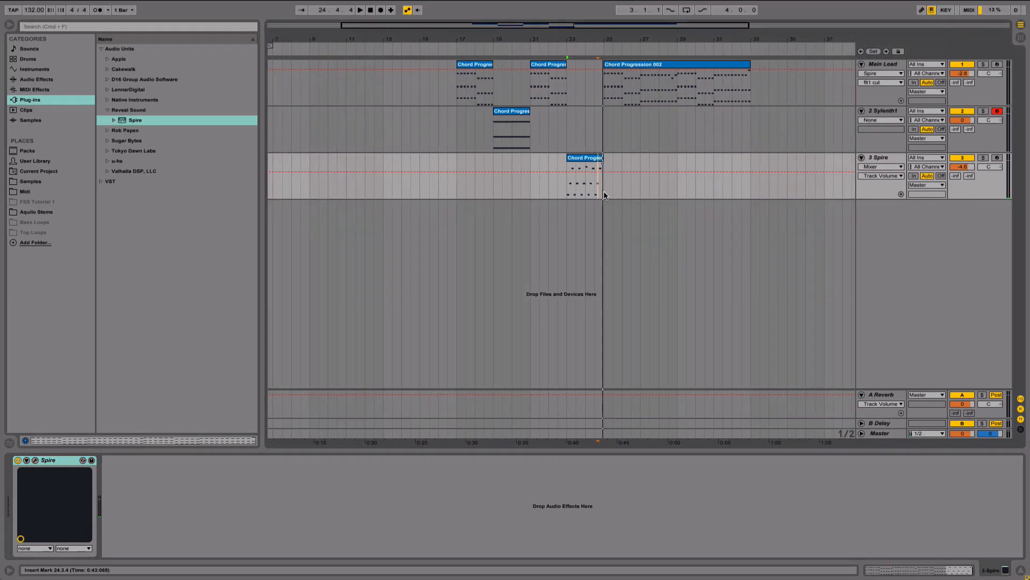
{"action": "left_click_drag", "start_coordinate": [601, 192], "coordinate": [460, 140]}
{"action": "key", "text": "ctrl+d"}
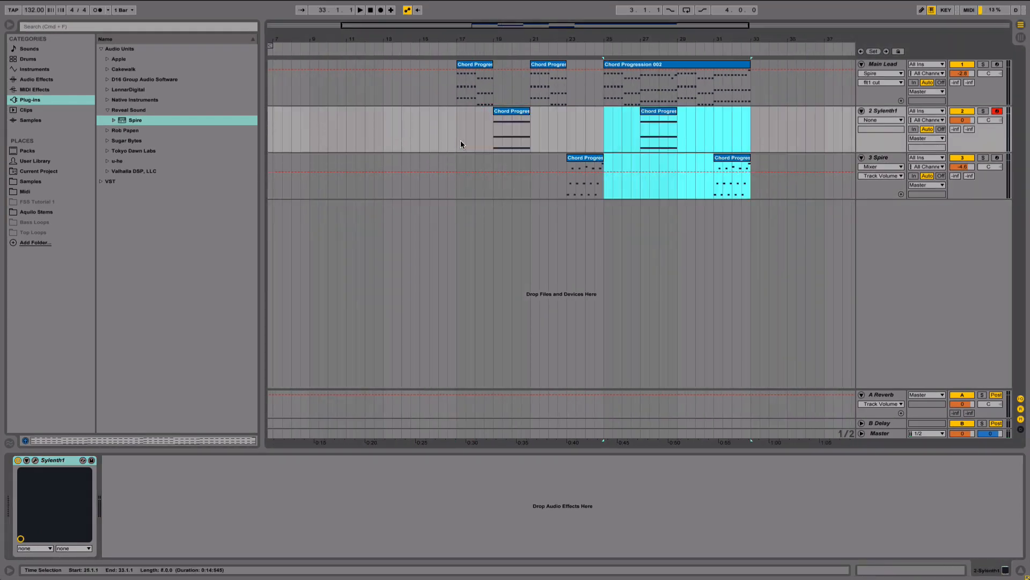
Delete the Main Lead chords from bar 31 to 33, above the duplicated Spire clip.
{"action": "left_click", "coordinate": [681, 162]}
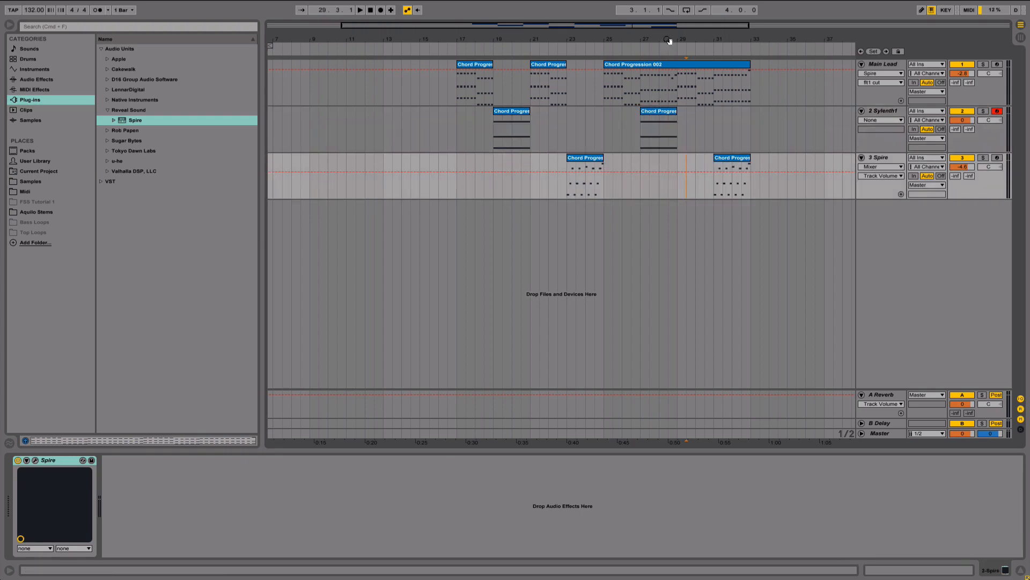
{"action": "left_click_drag", "start_coordinate": [668, 41], "coordinate": [660, 67]}
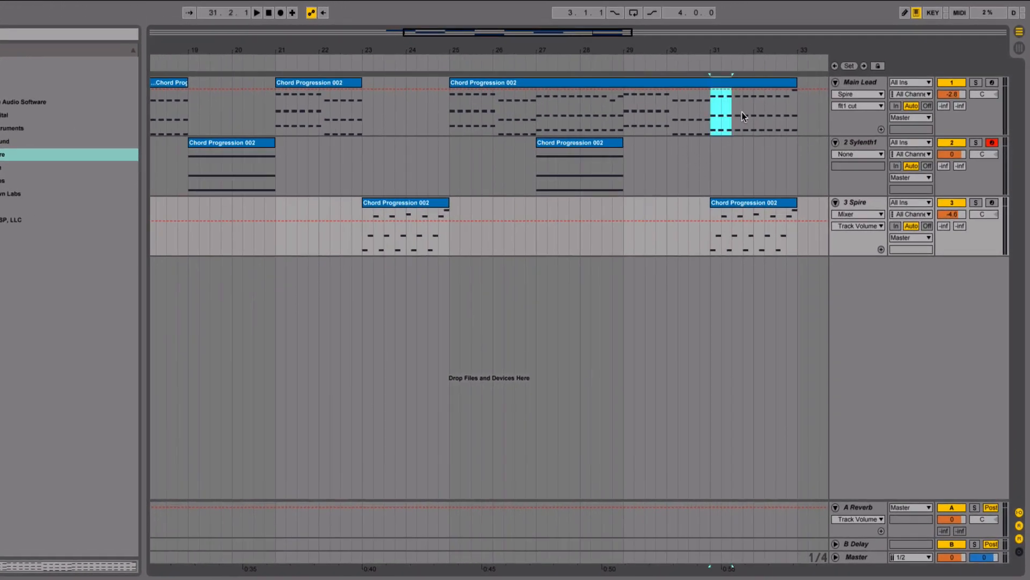
{"action": "left_click_drag", "start_coordinate": [744, 116], "coordinate": [796, 118]}
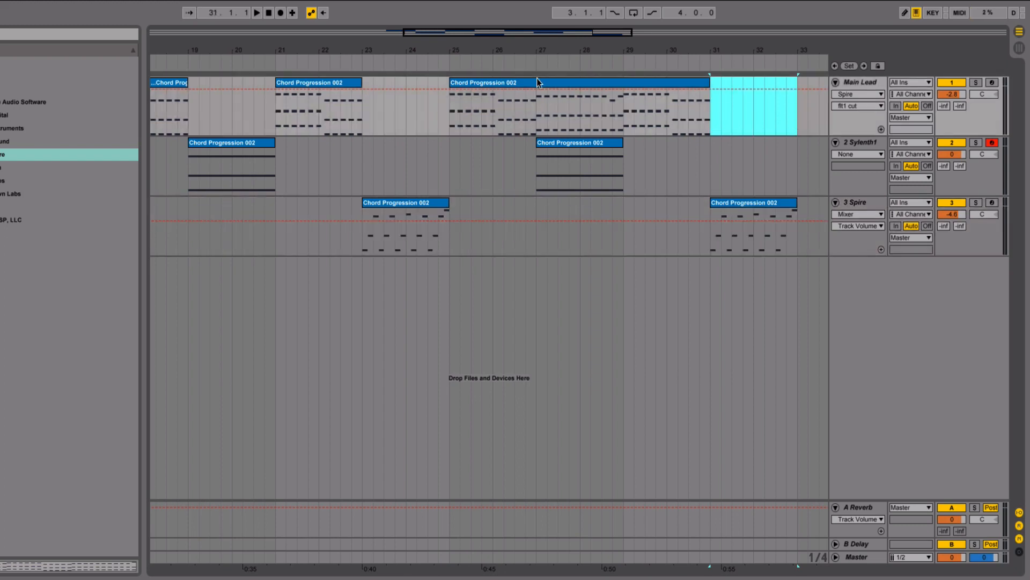
Select the Main Lead chords from bar 27 to 29 and the Sylenth1 clip beneath them for comparison.
{"action": "left_click_drag", "start_coordinate": [563, 41], "coordinate": [560, 53]}
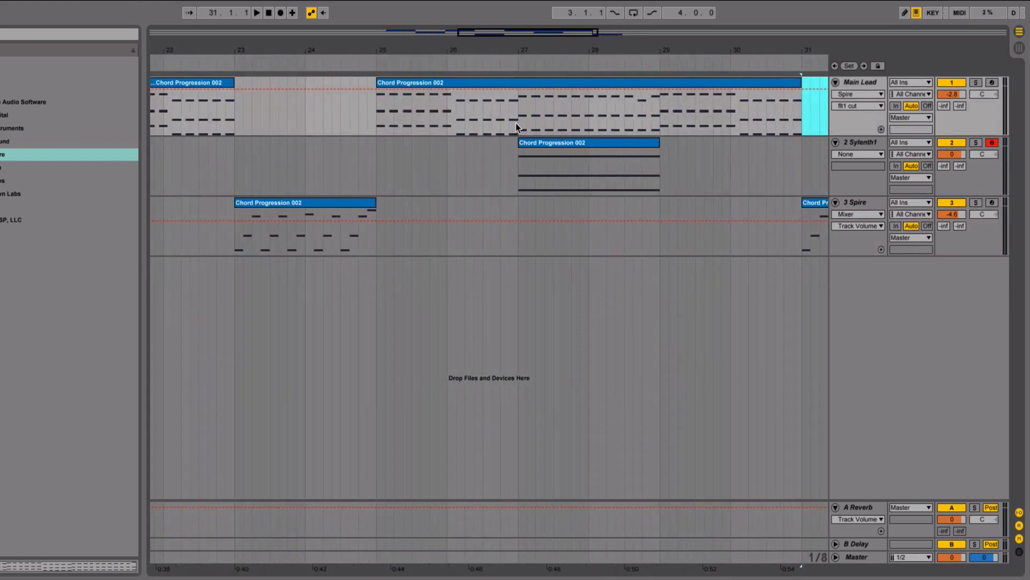
{"action": "left_click_drag", "start_coordinate": [517, 124], "coordinate": [659, 125]}
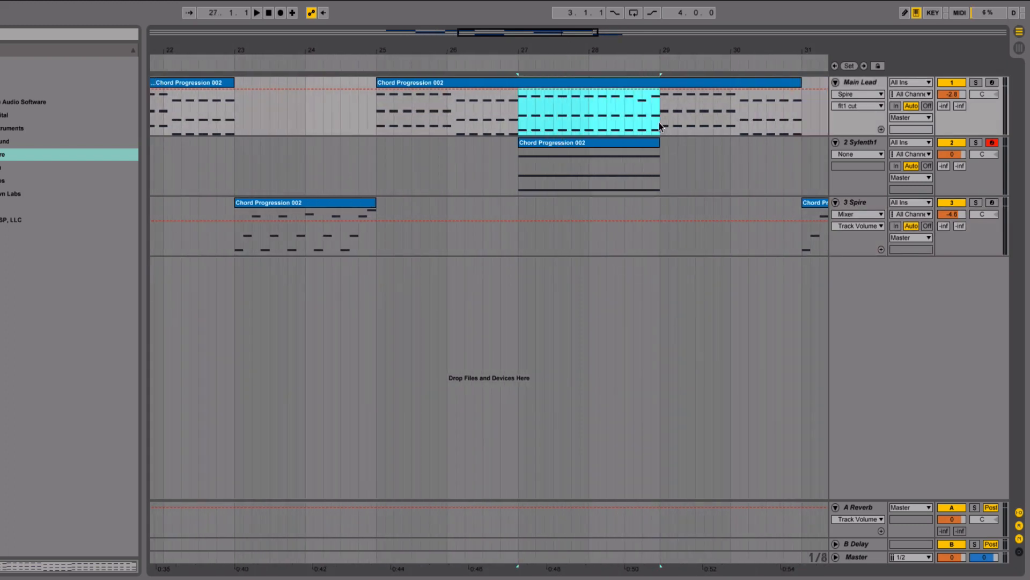
{"action": "left_click", "coordinate": [600, 140]}
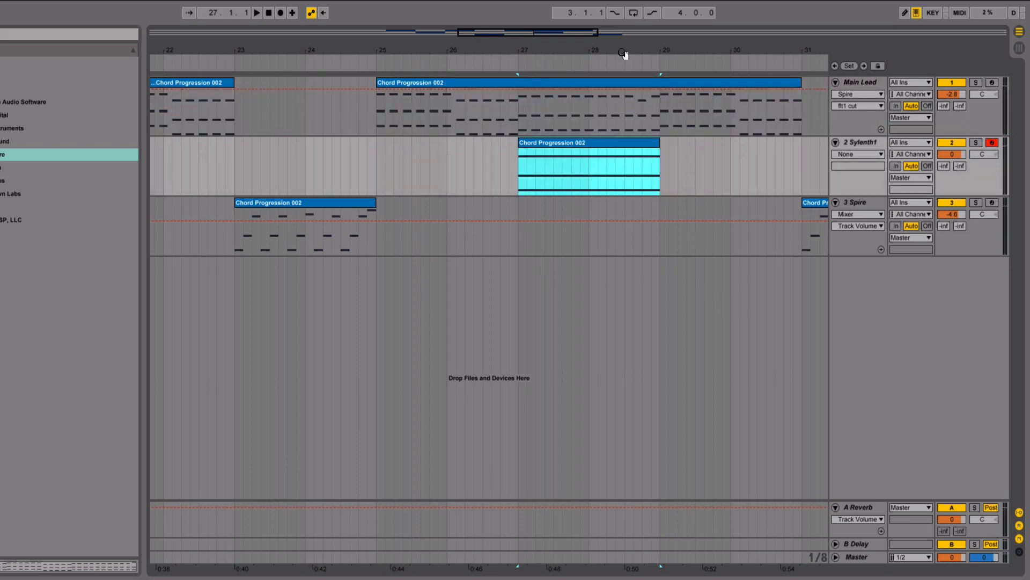
Play the full three-track arrangement from bar 17 and stop at bar 33.
{"action": "left_click_drag", "start_coordinate": [624, 54], "coordinate": [628, 47]}
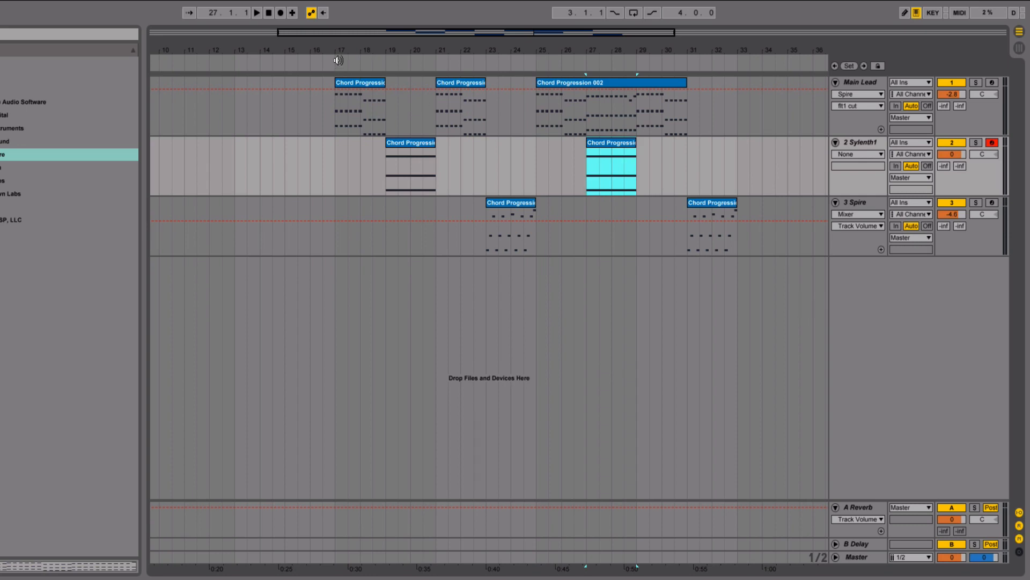
{"action": "left_click", "coordinate": [428, 158]}
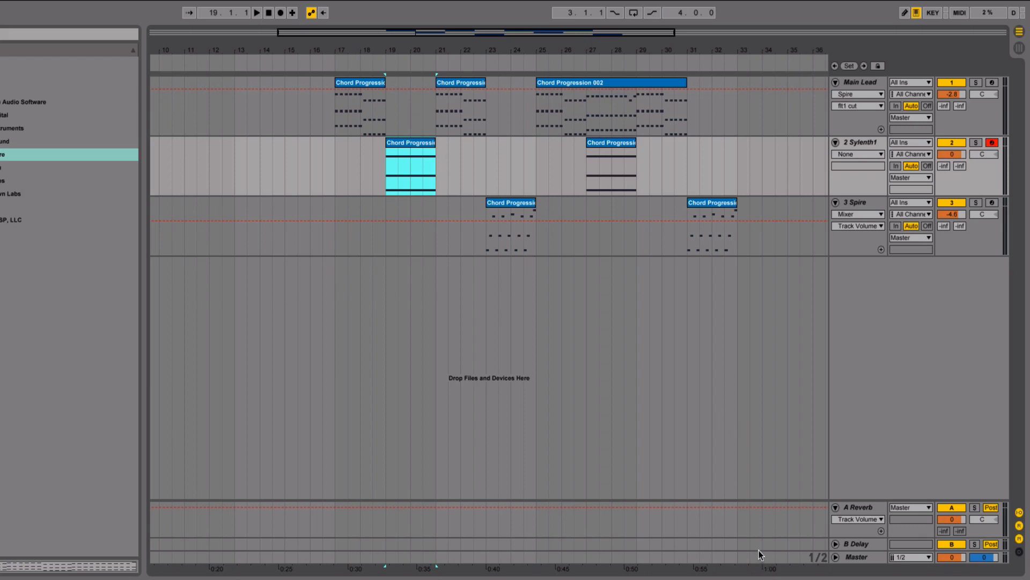
{"action": "left_click", "coordinate": [330, 63]}
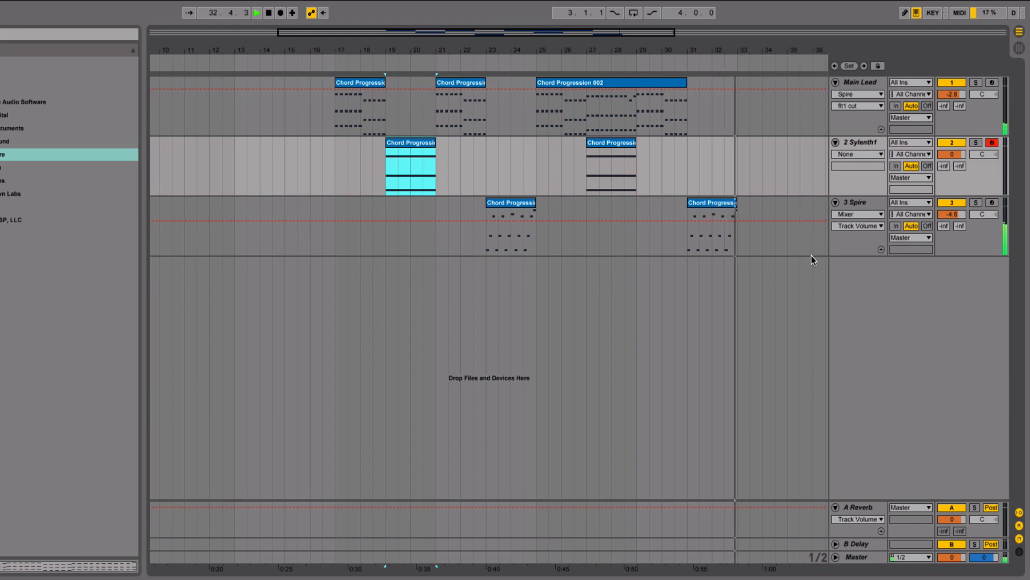
{"action": "key", "text": "space"}
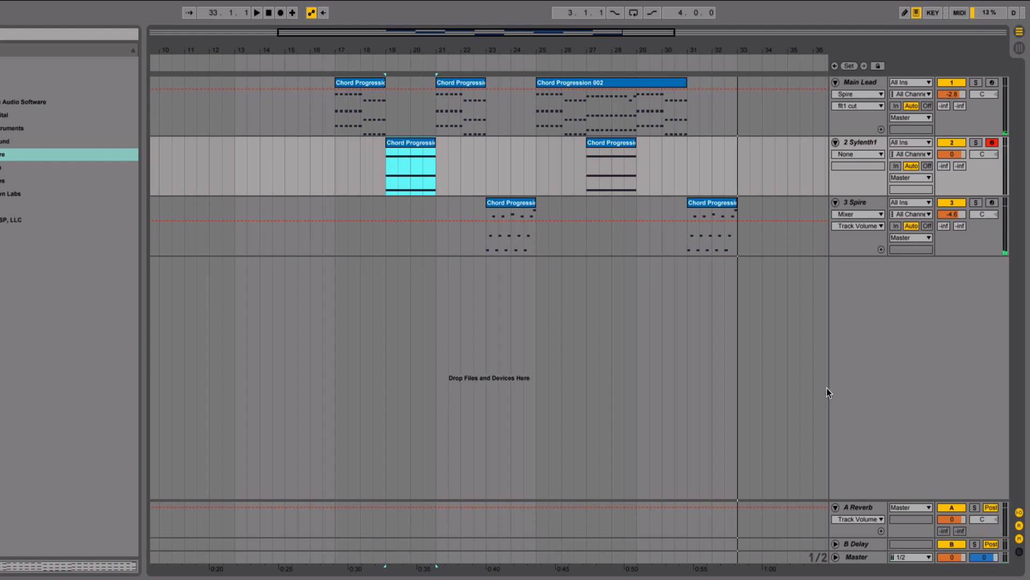
Rename the Sylenth1 track as Pad.
{"action": "left_click", "coordinate": [861, 141]}
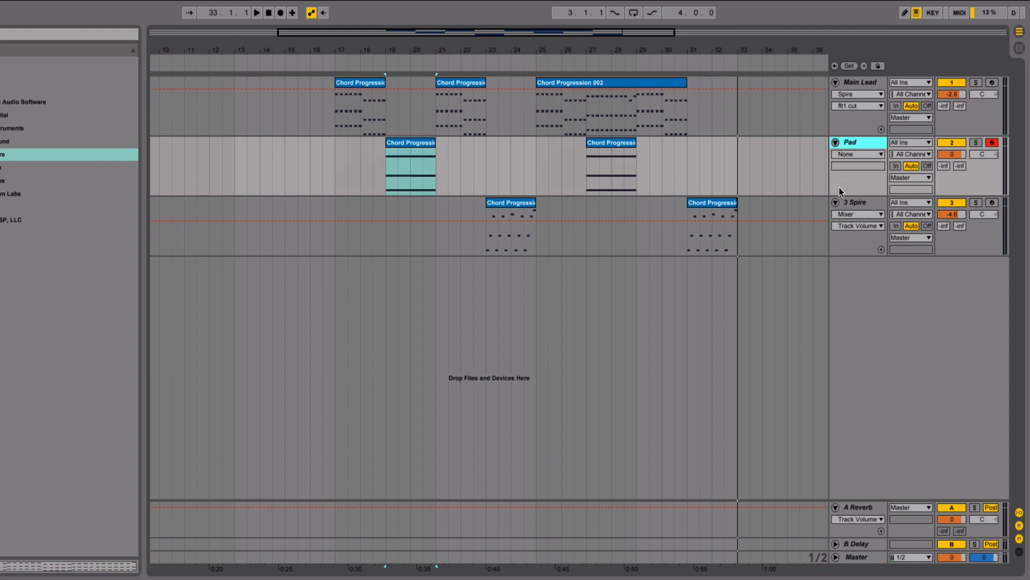
Rename the Spire track as ASOT Lead.
{"action": "left_click", "coordinate": [853, 204]}
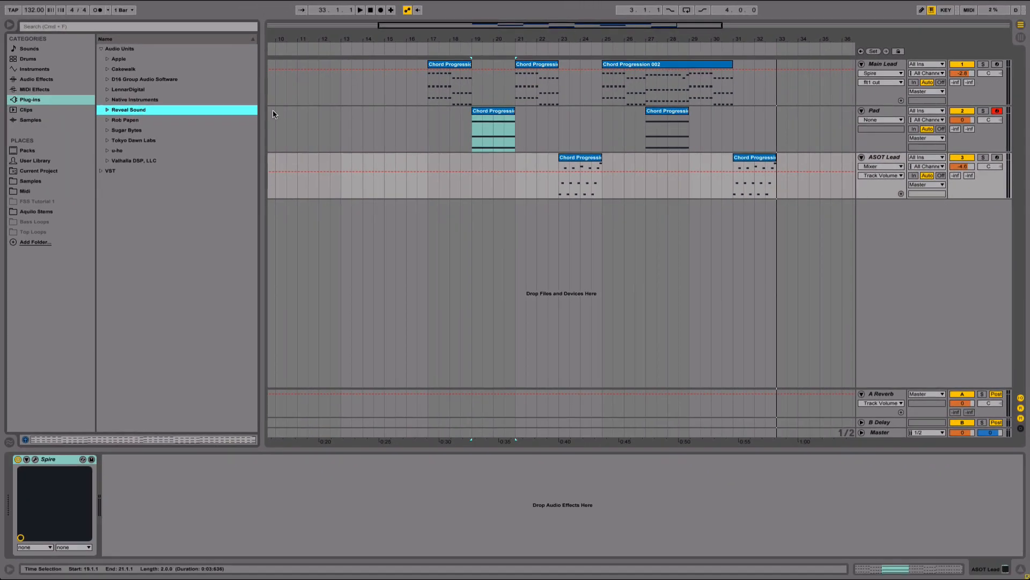
Show the SLSE Claps samples in the browser and insert an audio track below the ASOT Lead track.
{"action": "left_click", "coordinate": [37, 182]}
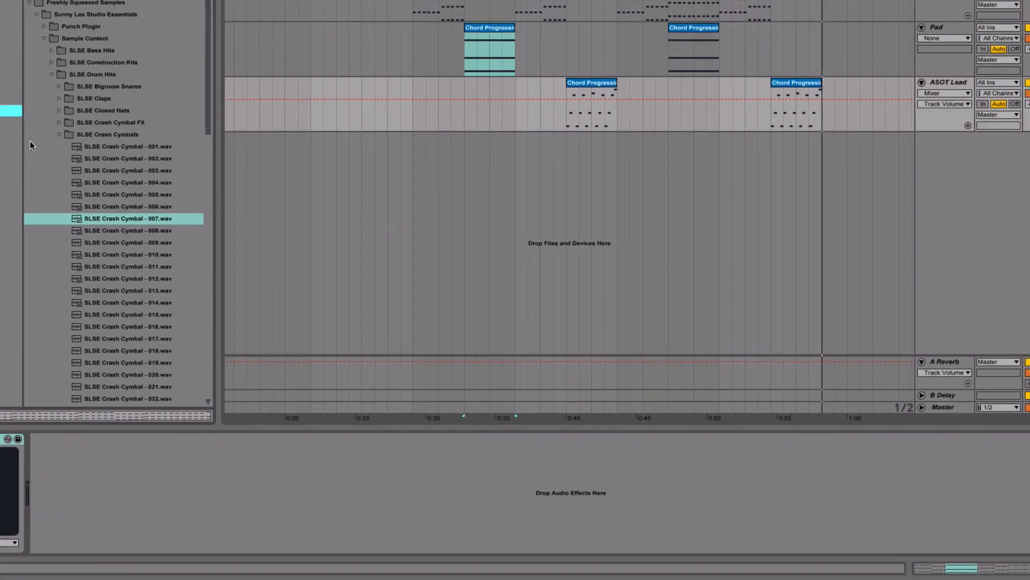
{"action": "left_click", "coordinate": [57, 135]}
{"action": "left_click", "coordinate": [60, 99]}
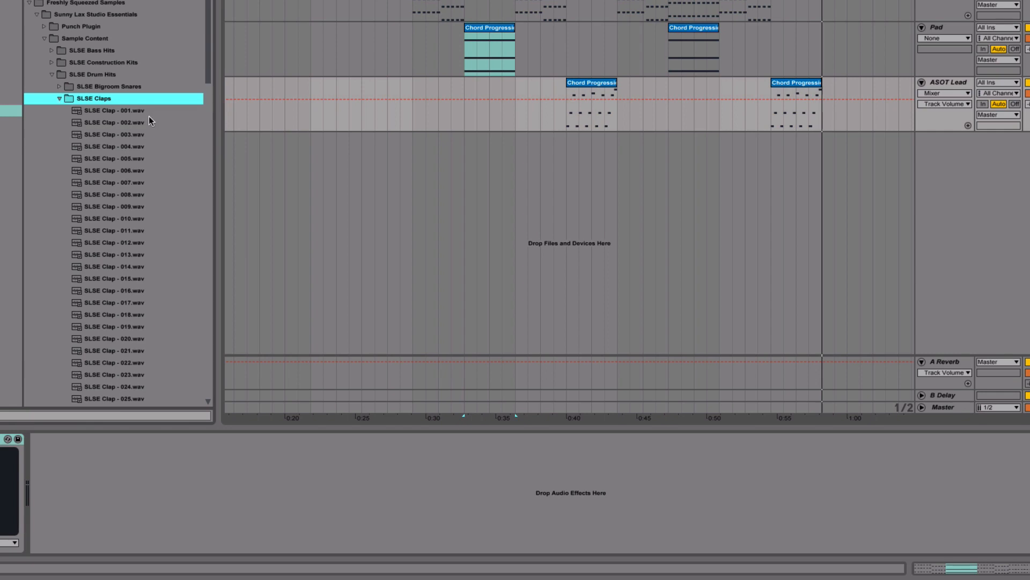
{"action": "left_click_drag", "start_coordinate": [468, 0], "coordinate": [499, 22]}
{"action": "right_click", "coordinate": [958, 83]}
{"action": "left_click", "coordinate": [992, 174]}
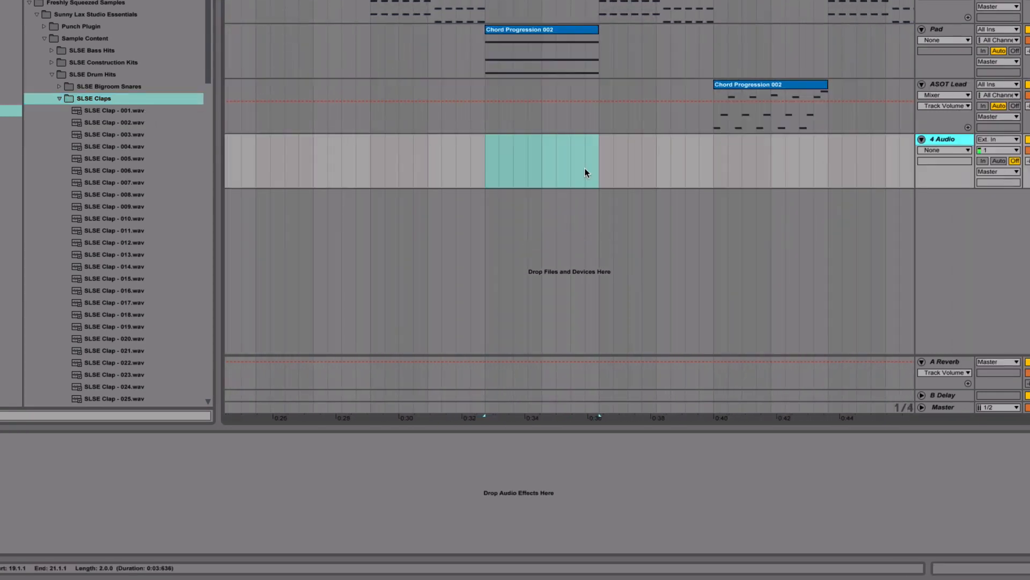
Place the SLSE Clap - 010.wav sample at bar 19 on the new audio track.
{"action": "left_click", "coordinate": [145, 219]}
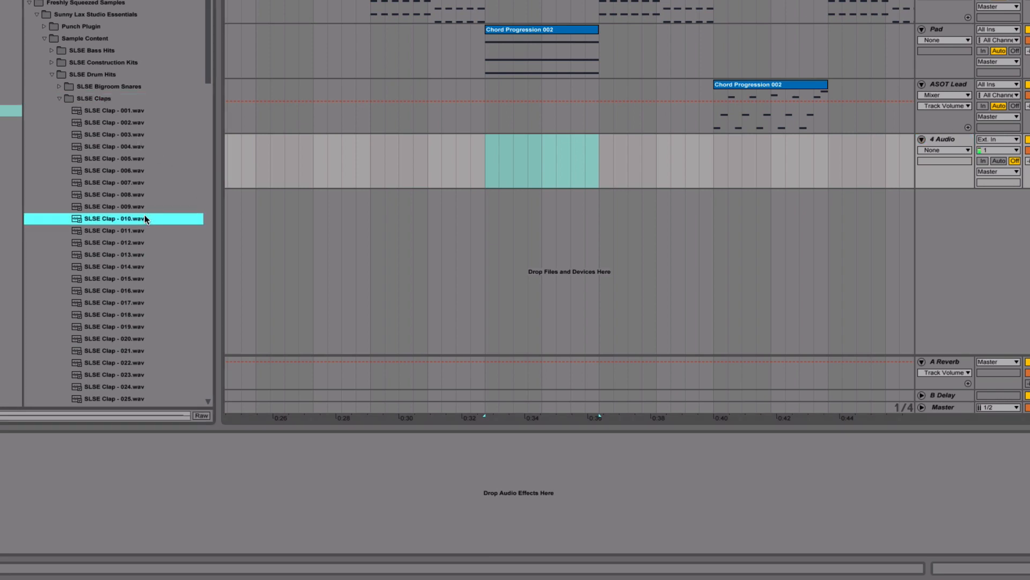
{"action": "left_click_drag", "start_coordinate": [125, 219], "coordinate": [483, 159]}
{"action": "left_click_drag", "start_coordinate": [491, 0], "coordinate": [492, 30]}
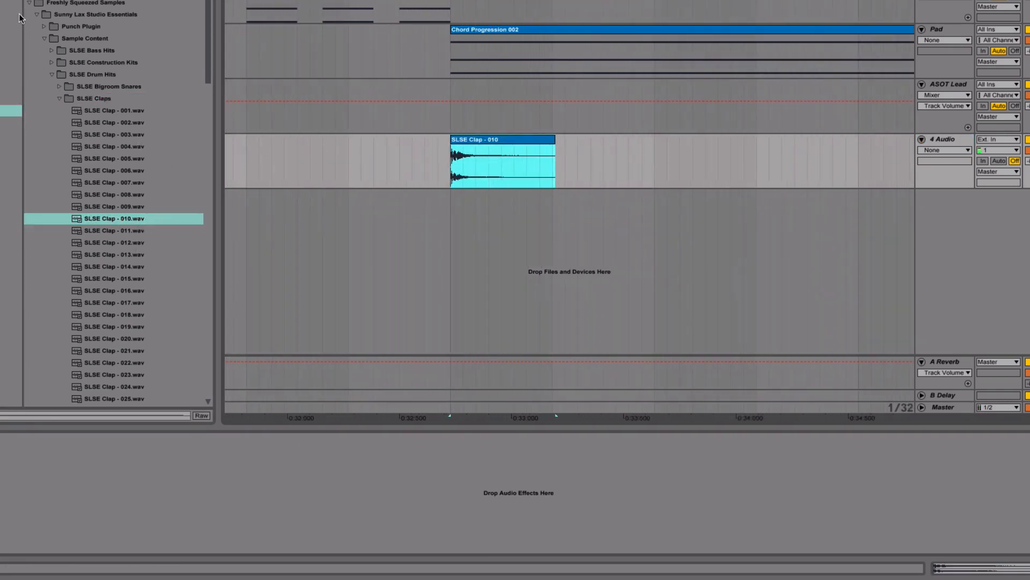
Add a Reverb to the clap track, disable its high diffusion filter and set the decay time to 4.34 s.
{"action": "left_click", "coordinate": [10, 0]}
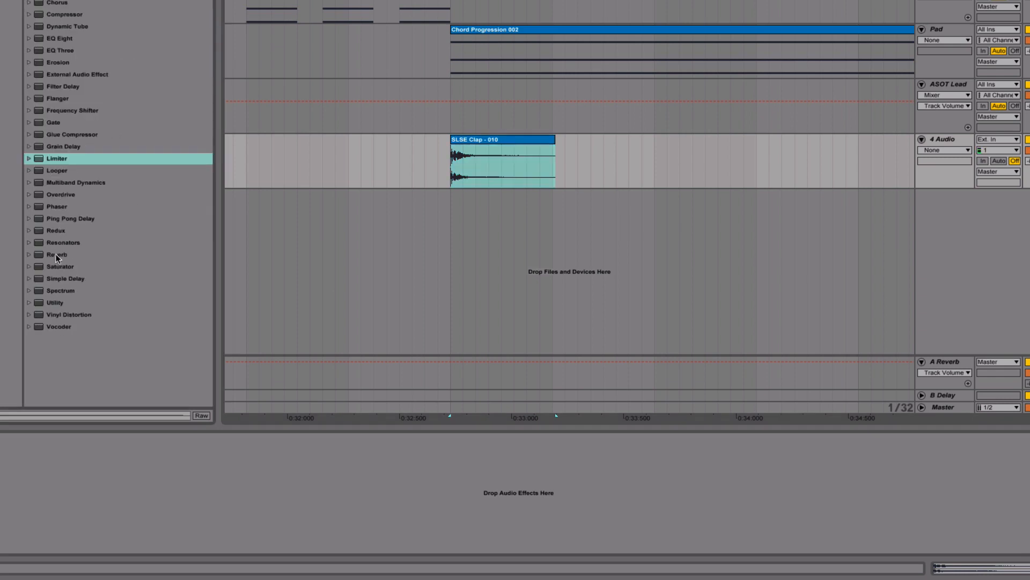
{"action": "left_click_drag", "start_coordinate": [57, 258], "coordinate": [136, 490]}
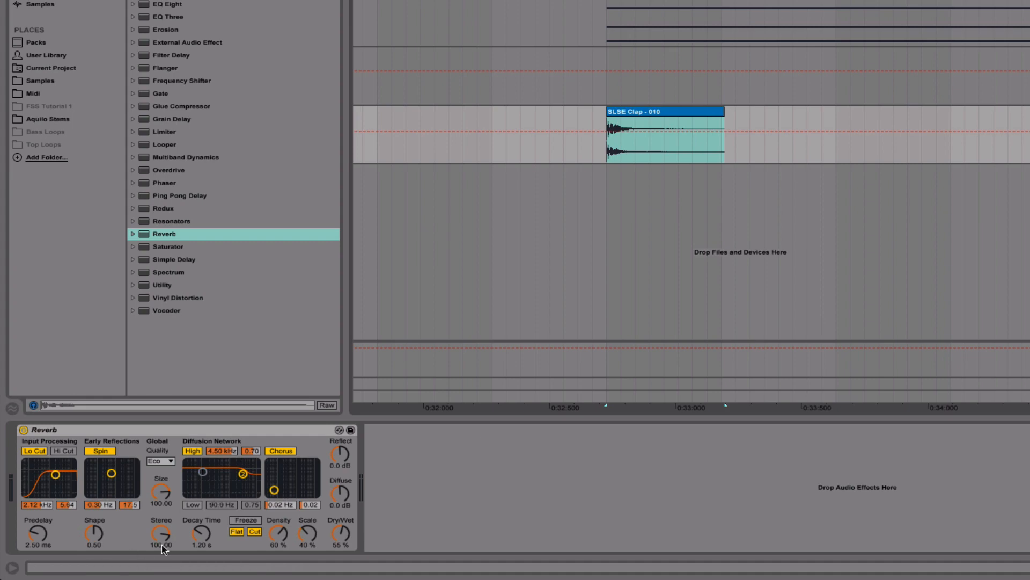
{"action": "left_click_drag", "start_coordinate": [194, 538], "coordinate": [184, 494]}
{"action": "left_click", "coordinate": [190, 451]}
{"action": "left_click_drag", "start_coordinate": [210, 538], "coordinate": [214, 517]}
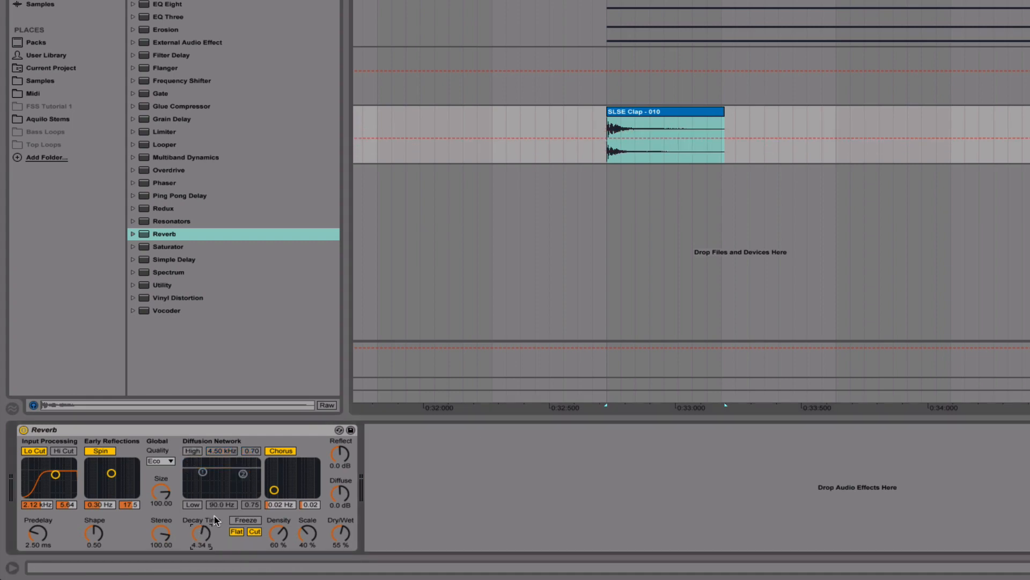
While auditioning the clap around bar 19, set the reverb decay time to 6.53 s and the clap track's volume to -3.2 dB.
{"action": "key", "text": "space"}
{"action": "left_click", "coordinate": [392, 49]}
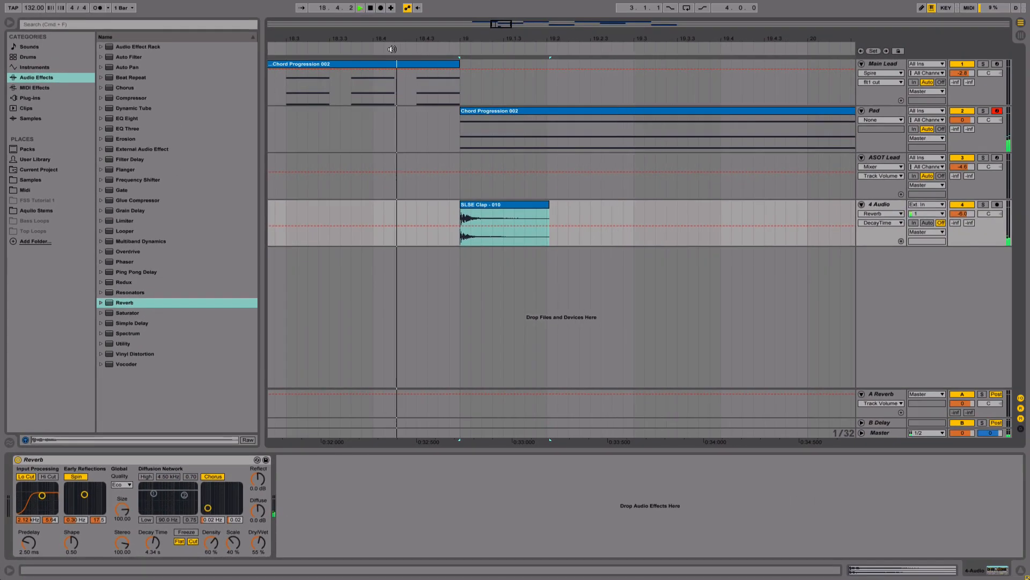
{"action": "left_click_drag", "start_coordinate": [149, 544], "coordinate": [149, 539]}
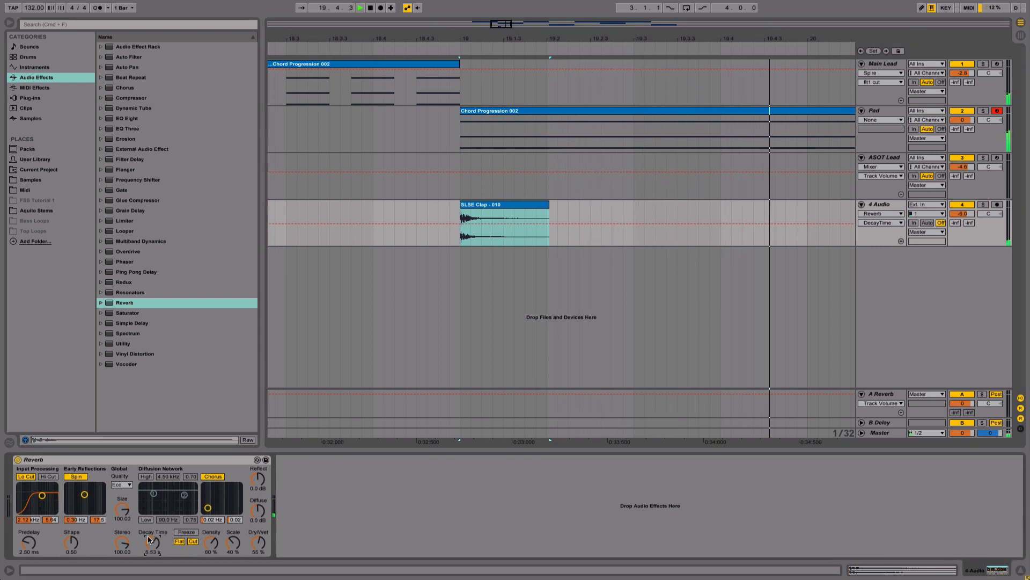
{"action": "left_click_drag", "start_coordinate": [962, 214], "coordinate": [963, 208]}
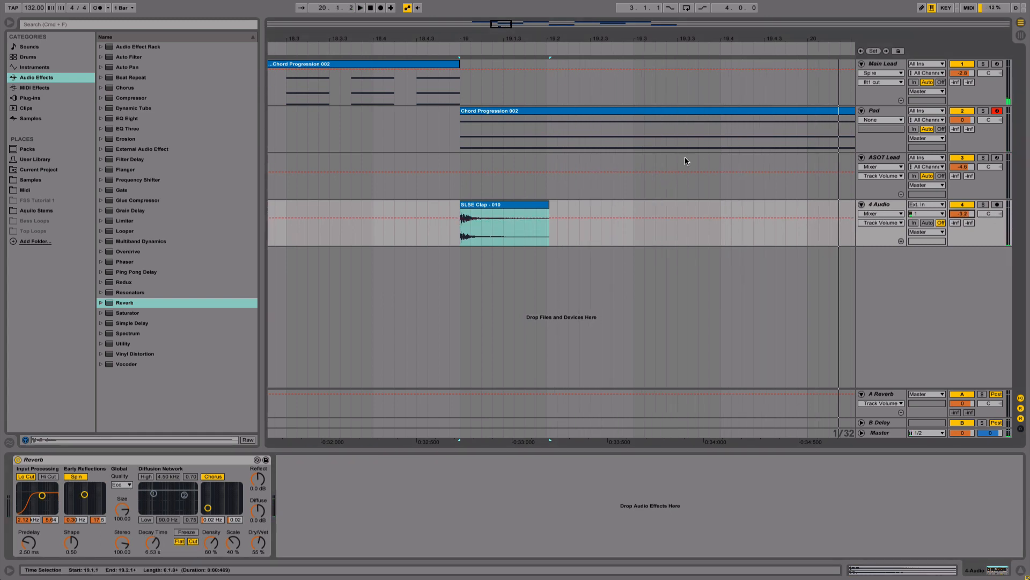
{"action": "left_click_drag", "start_coordinate": [378, 39], "coordinate": [350, 42]}
{"action": "key", "text": "space"}
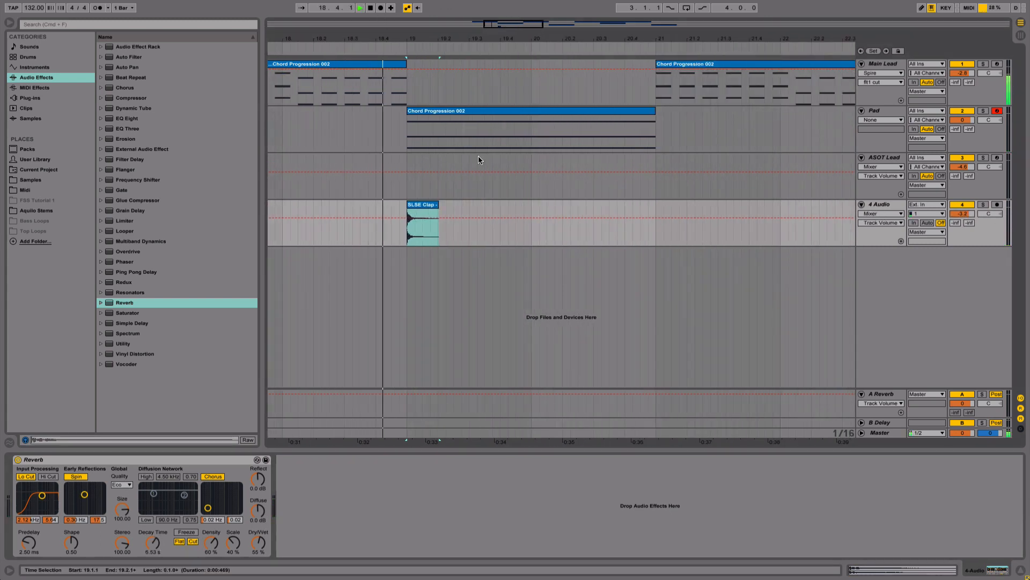
{"action": "key", "text": "space"}
Copy the bar 19 clap clip from just after its start and paste the copy at 18.4.
{"action": "left_click_drag", "start_coordinate": [417, 39], "coordinate": [440, 102]}
{"action": "left_click", "coordinate": [657, 238]}
{"action": "left_click_drag", "start_coordinate": [657, 241], "coordinate": [486, 250]}
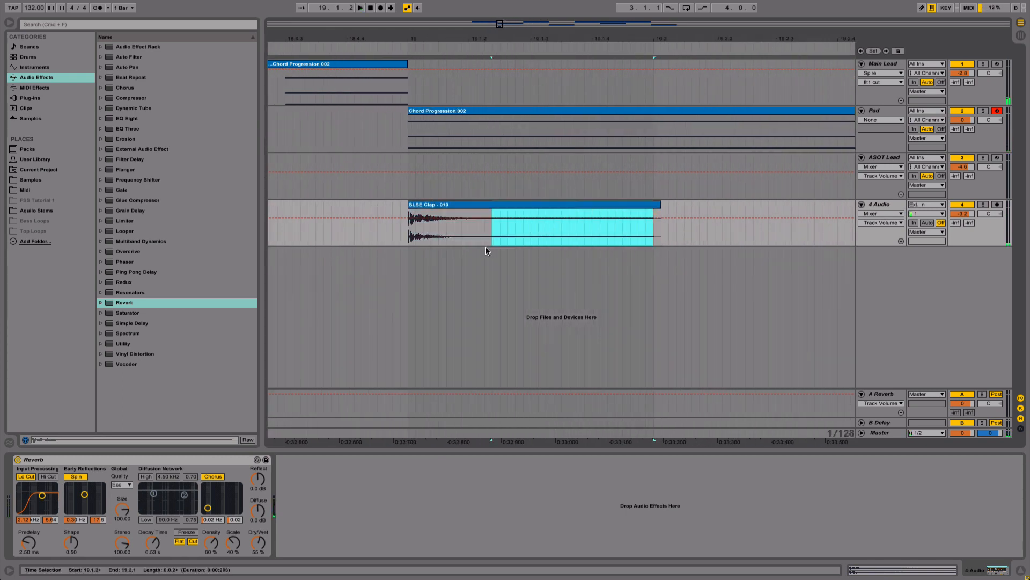
{"action": "key", "text": "super+c"}
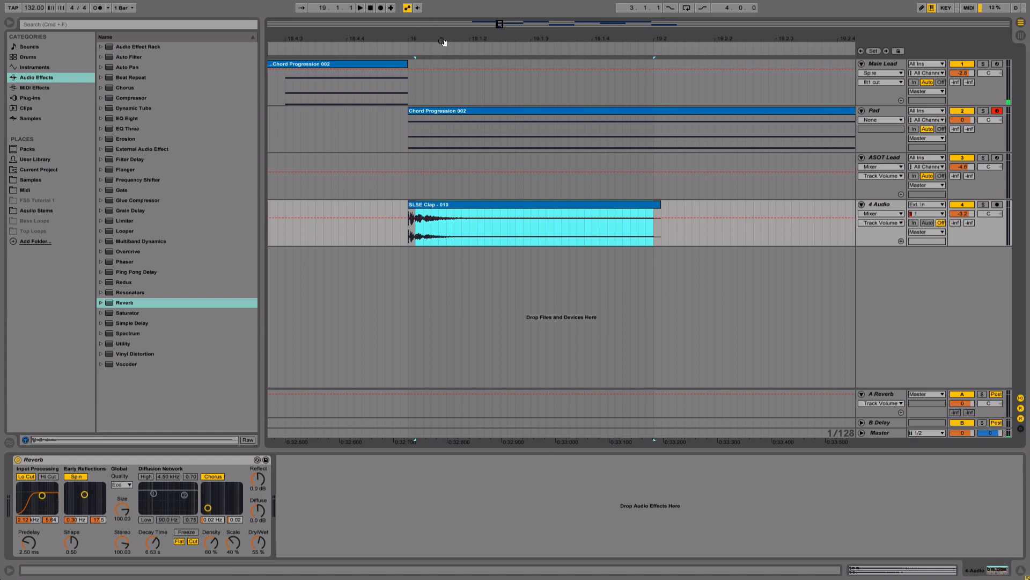
{"action": "left_click_drag", "start_coordinate": [443, 41], "coordinate": [594, 32]}
{"action": "left_click", "coordinate": [389, 228]}
{"action": "key", "text": "super+v"}
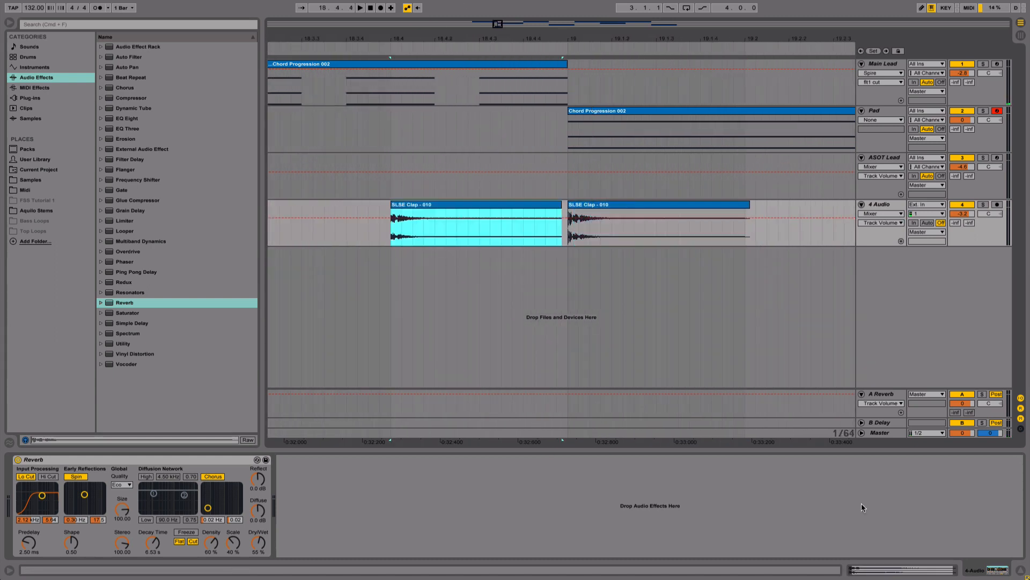
Reverse the pasted clap clip and move it so that it ends exactly at bar 19.
{"action": "left_click", "coordinate": [881, 569]}
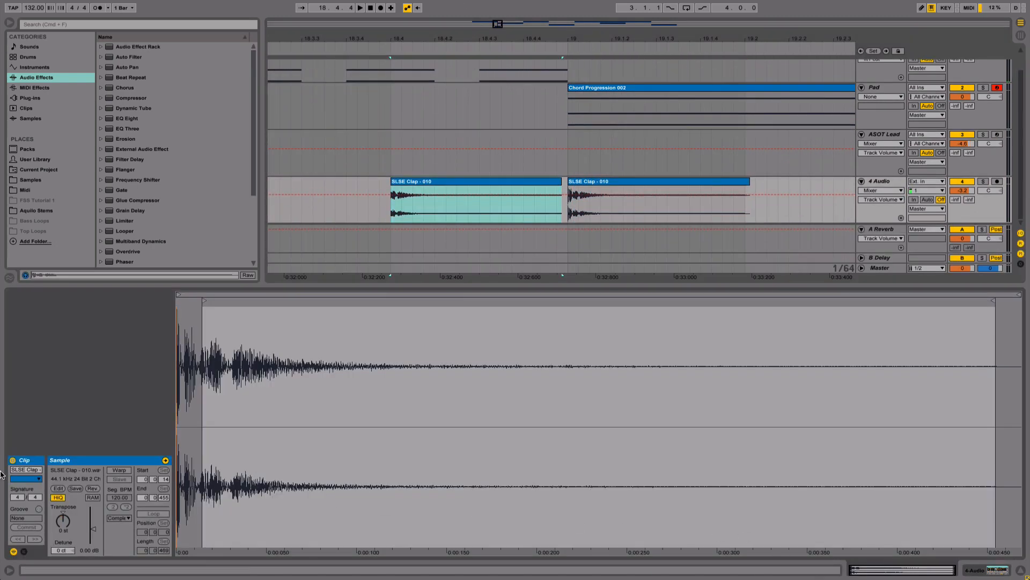
{"action": "left_click", "coordinate": [97, 488]}
{"action": "left_click", "coordinate": [984, 567]}
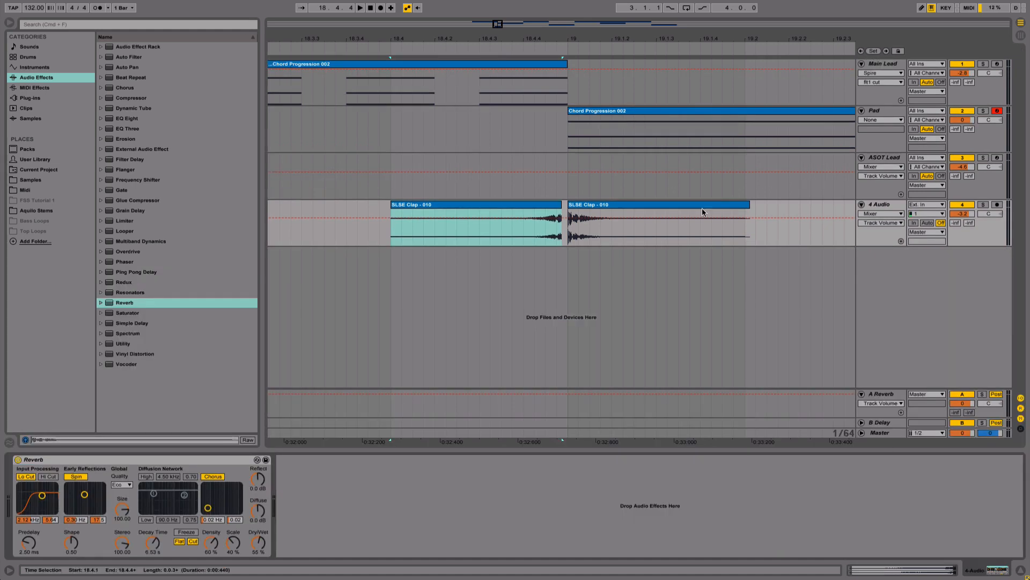
{"action": "left_click_drag", "start_coordinate": [575, 39], "coordinate": [556, 134]}
{"action": "left_click_drag", "start_coordinate": [554, 210], "coordinate": [566, 211]}
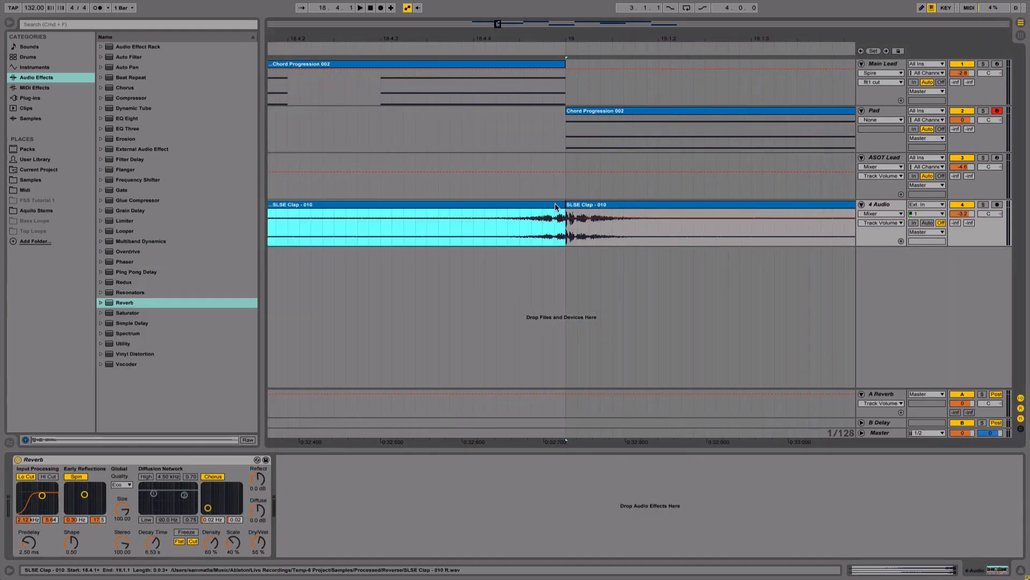
Play the transition into bar 19 with the reversed clap and stop during bar 20.
{"action": "key", "text": "space"}
{"action": "left_click_drag", "start_coordinate": [409, 40], "coordinate": [409, 1]}
{"action": "key", "text": "space"}
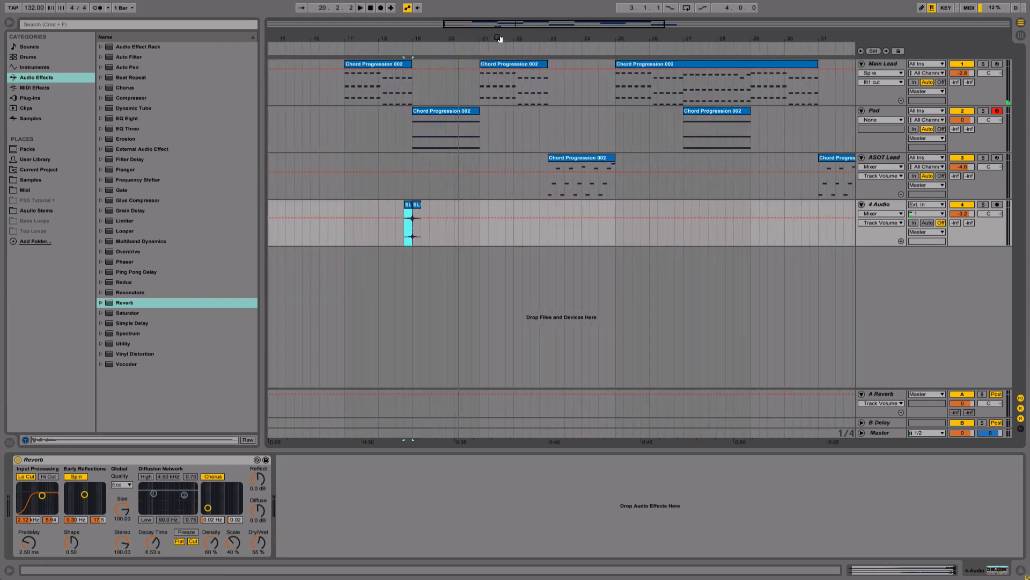
Duplicate the clap track's bars 17 to 25 into bars 25 to 33.
{"action": "left_click_drag", "start_coordinate": [499, 39], "coordinate": [499, 3]}
{"action": "left_click_drag", "start_coordinate": [539, 242], "coordinate": [451, 239]}
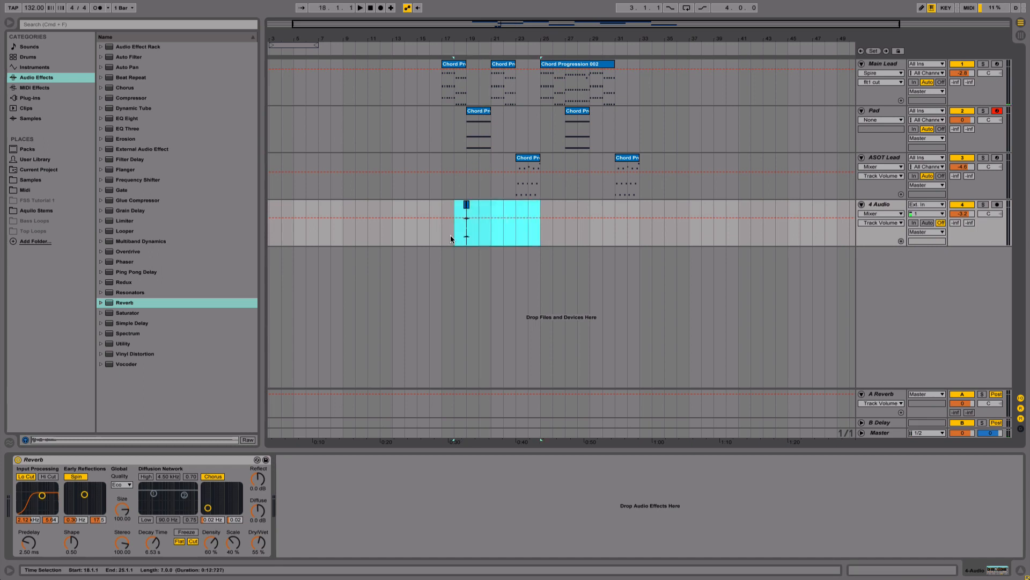
{"action": "key", "text": "super+d"}
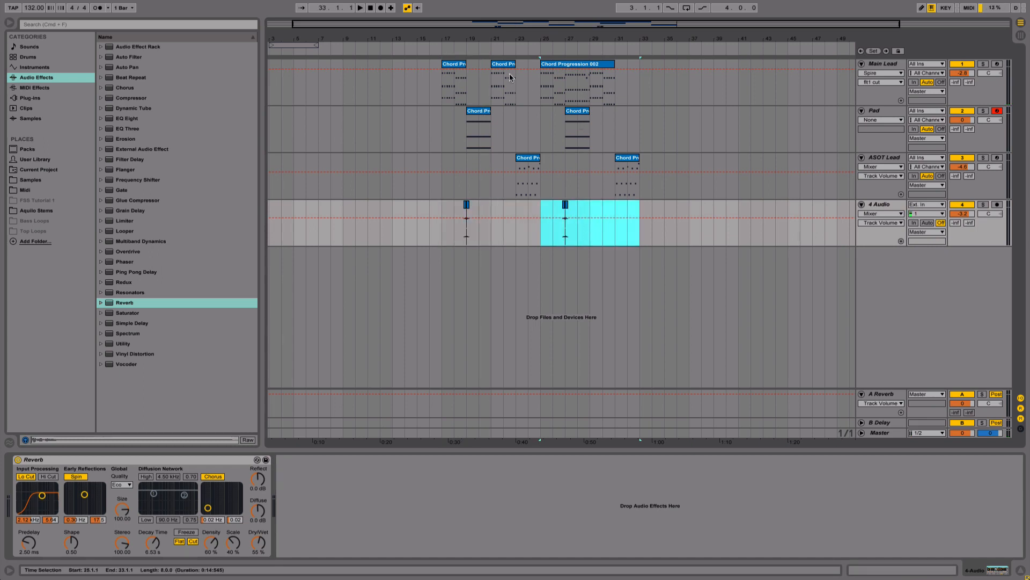
{"action": "mouse_move", "coordinate": [525, 39]}
{"action": "left_mouse_down"}
{"action": "mouse_move", "coordinate": [505, 50]}
{"action": "mouse_move", "coordinate": [513, 27]}
{"action": "left_mouse_up"}
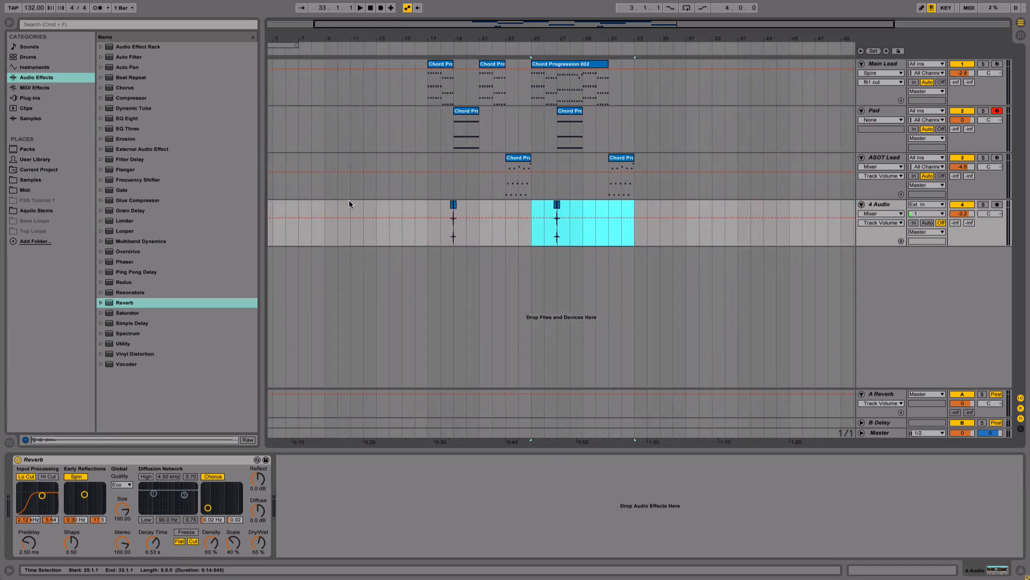
Place SLSE Reverb Kick - 001.wav from the SLSE FX samples at bar 17 on a new audio track.
{"action": "left_click", "coordinate": [64, 180]}
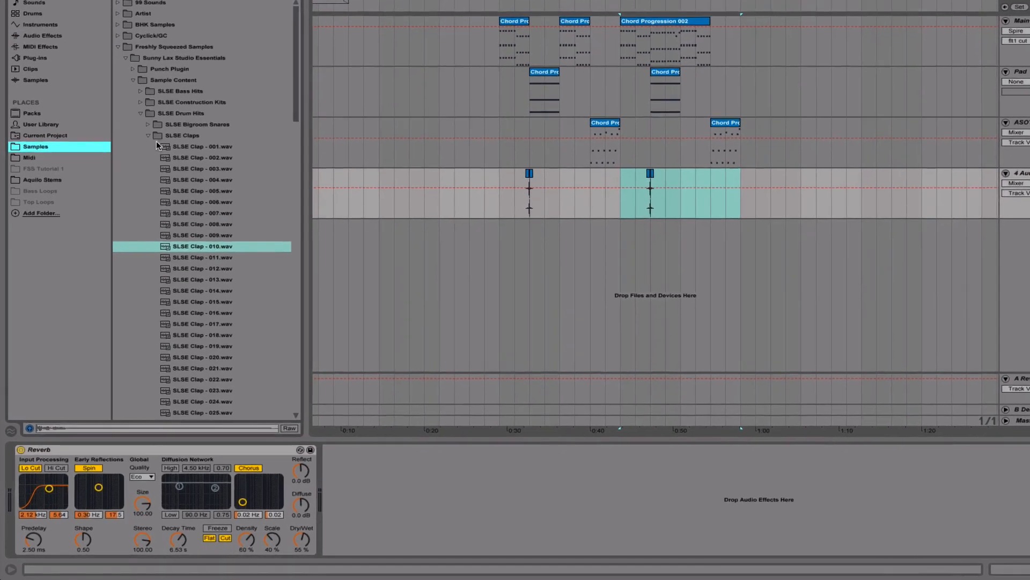
{"action": "left_click", "coordinate": [121, 150]}
{"action": "left_click", "coordinate": [151, 110]}
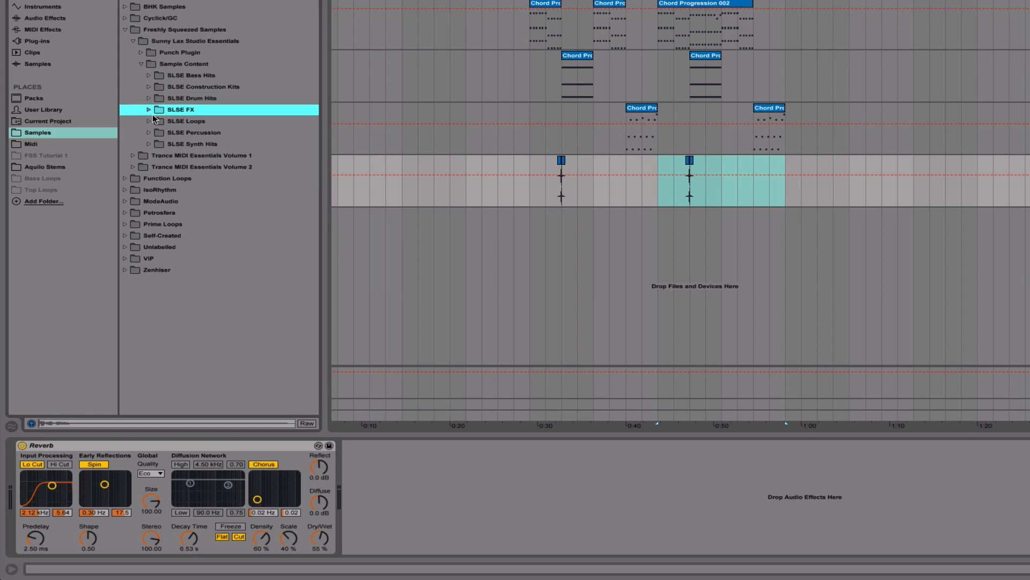
{"action": "left_click", "coordinate": [149, 110]}
{"action": "left_click", "coordinate": [157, 202]}
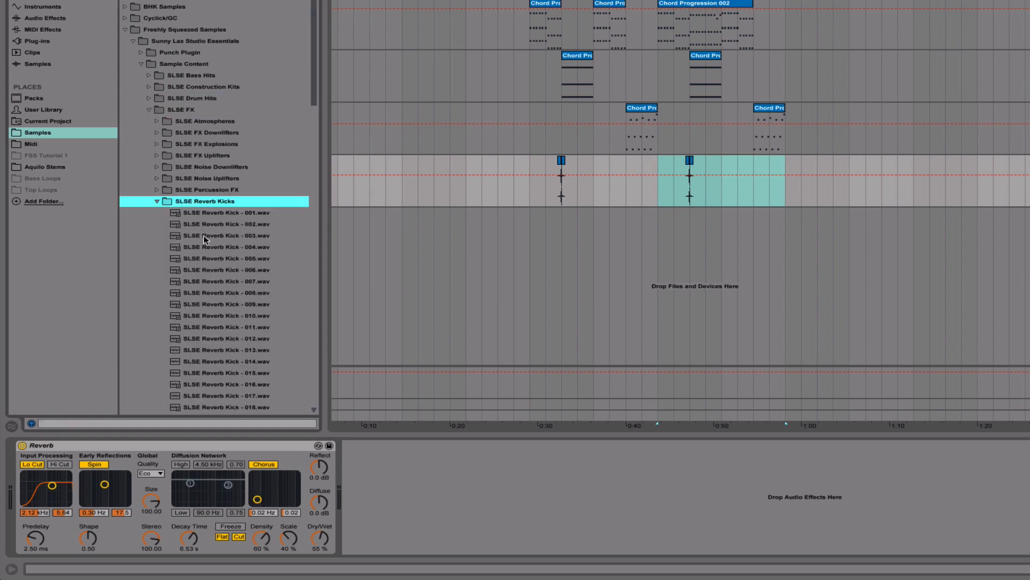
{"action": "left_click", "coordinate": [222, 213]}
{"action": "left_click_drag", "start_coordinate": [216, 216], "coordinate": [537, 257]}
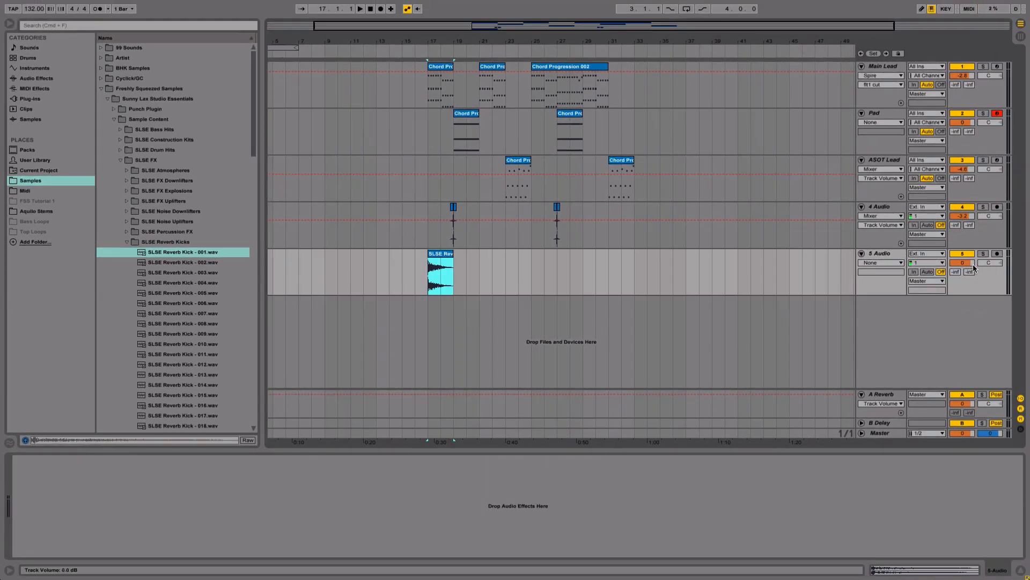
Set the reverb kick track's volume to -8.5 dB and play the arrangement from bar 17.
{"action": "left_click_drag", "start_coordinate": [973, 265], "coordinate": [973, 285]}
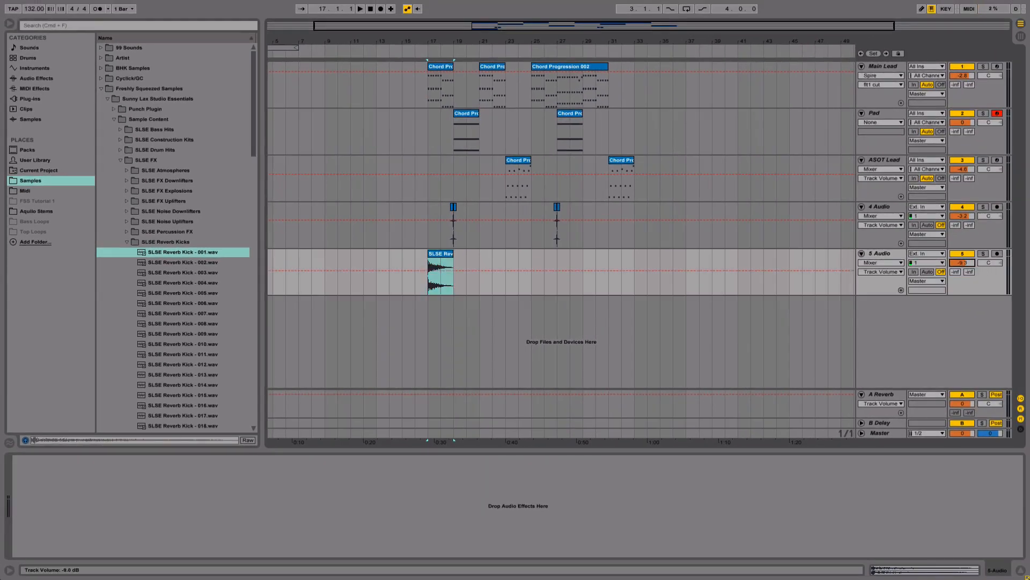
{"action": "key", "text": "space"}
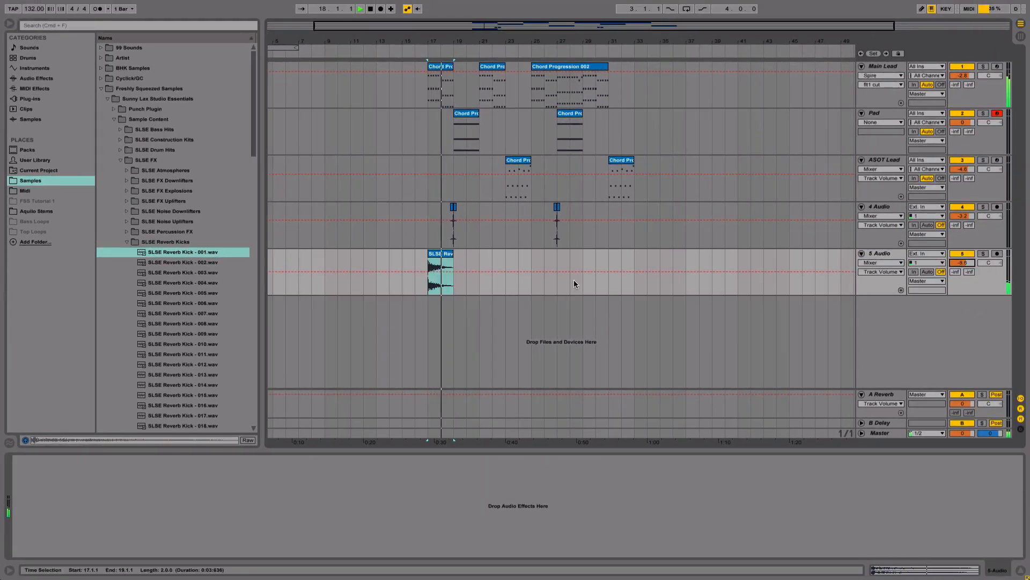
Duplicate the reverb kick track's bars 17 to 25 into bars 25 to 33 and stop playback.
{"action": "left_click_drag", "start_coordinate": [531, 278], "coordinate": [428, 282]}
{"action": "key", "text": "super+d"}
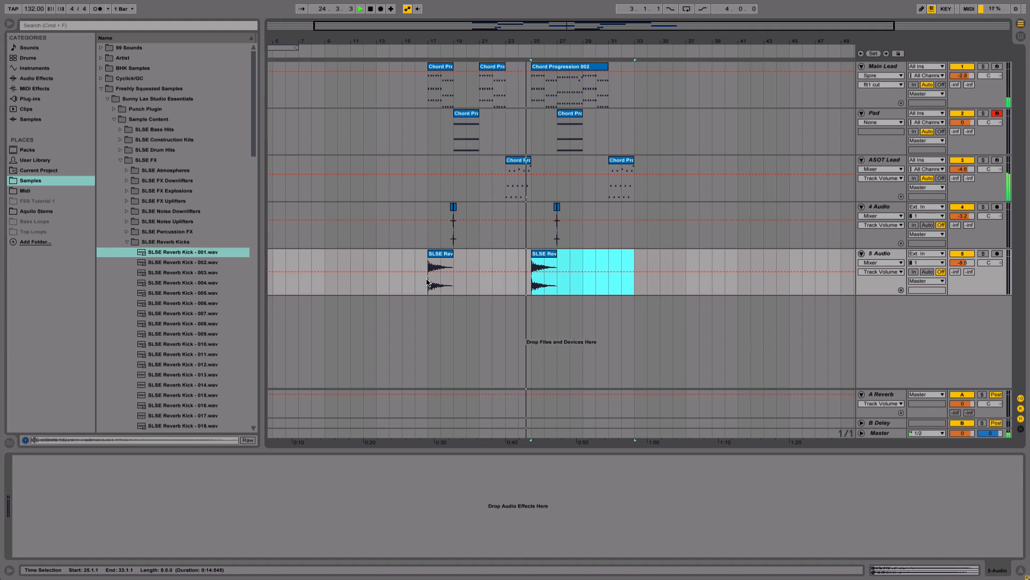
{"action": "key", "text": "space"}
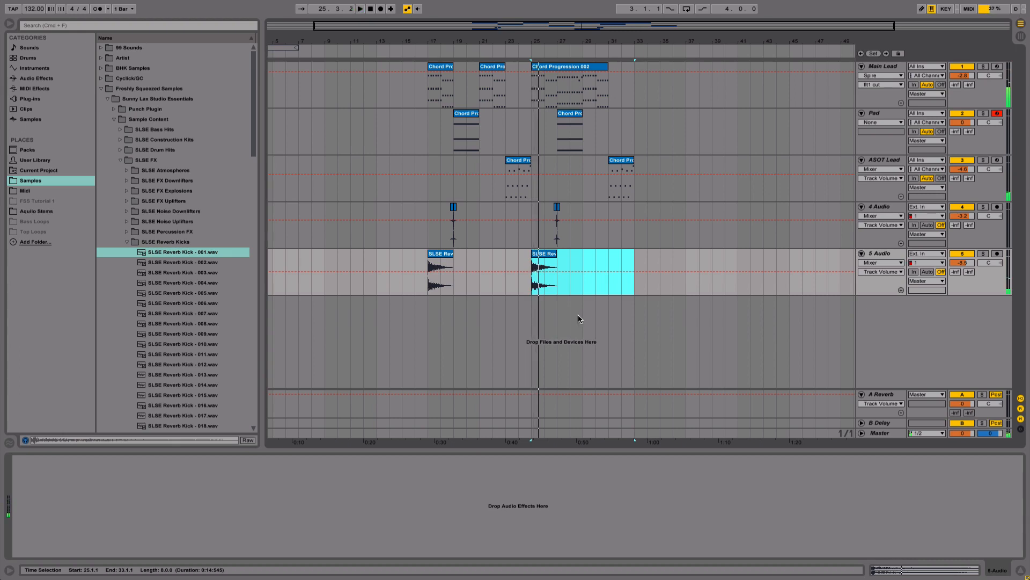
{"action": "left_click", "coordinate": [580, 293]}
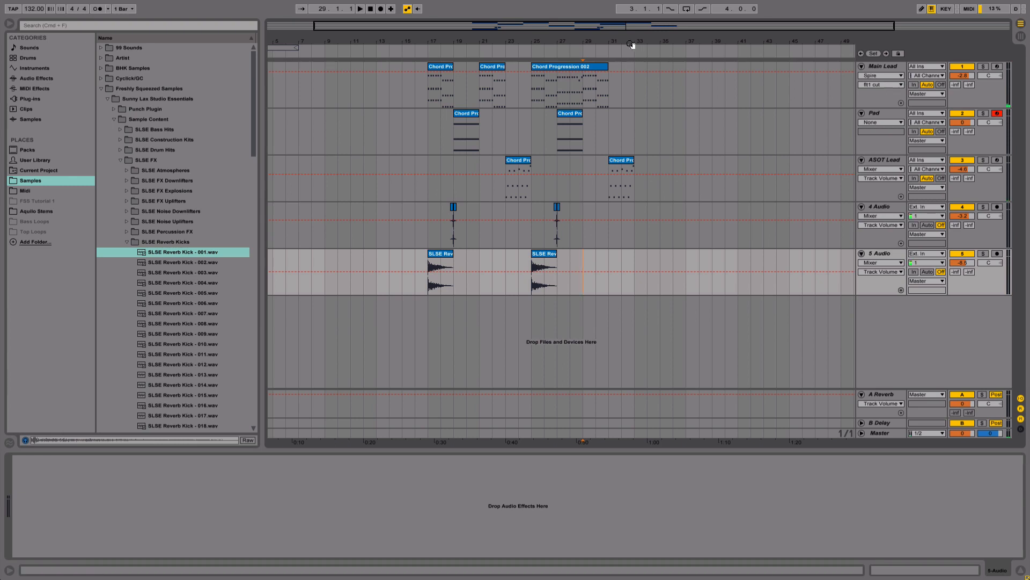
Select the ASOT Lead clip from bar 31 to 33 and insert a MIDI track below the reverb kick track.
{"action": "left_click_drag", "start_coordinate": [631, 44], "coordinate": [495, 58]}
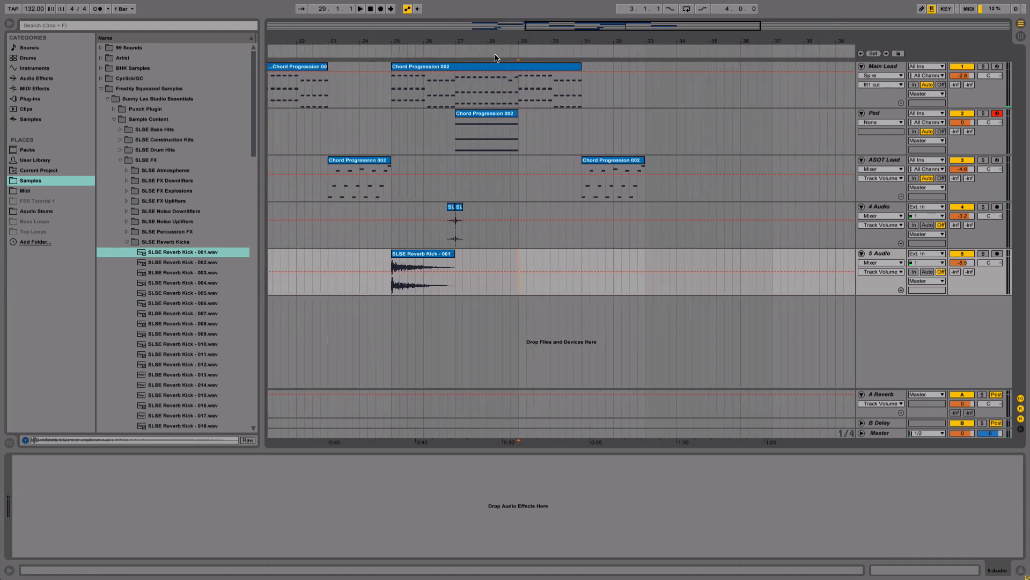
{"action": "left_click", "coordinate": [618, 162]}
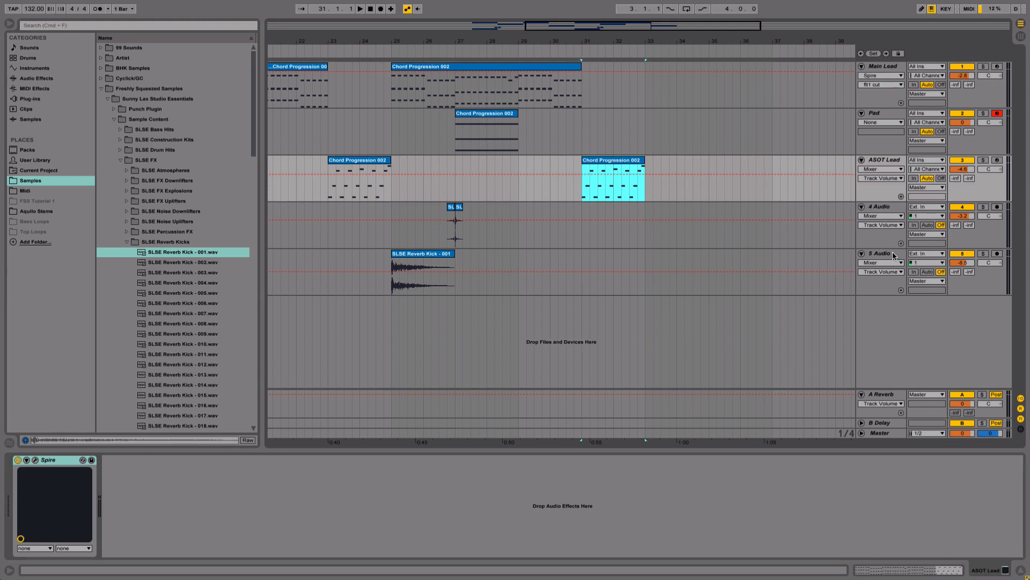
{"action": "right_click", "coordinate": [893, 255]}
{"action": "left_click", "coordinate": [923, 341]}
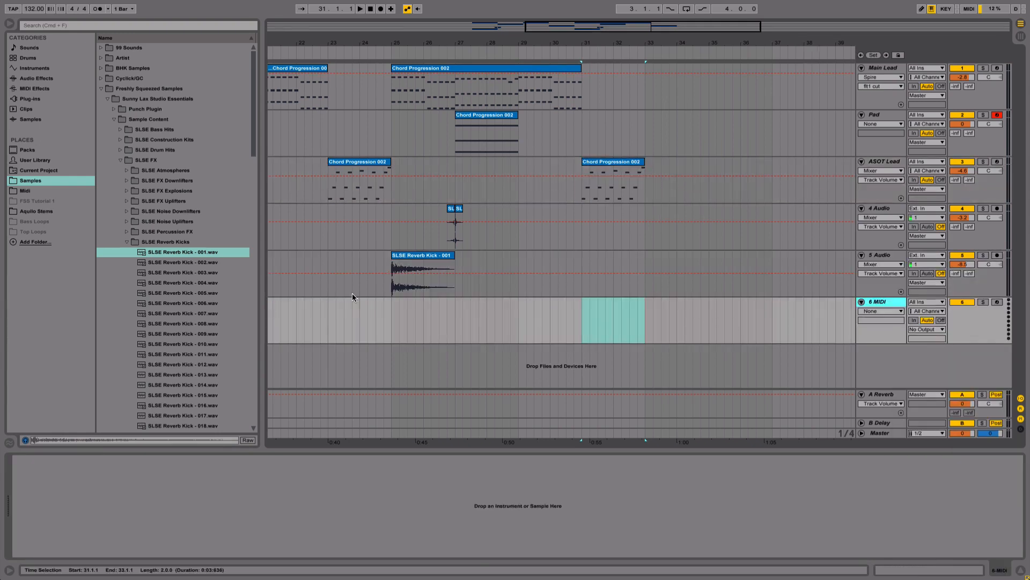
Place SLSE Kick - 019.wav from the SLSE Kicks drum hits at bar 31 on the newly inserted track.
{"action": "left_click", "coordinate": [136, 242]}
{"action": "left_click", "coordinate": [125, 243]}
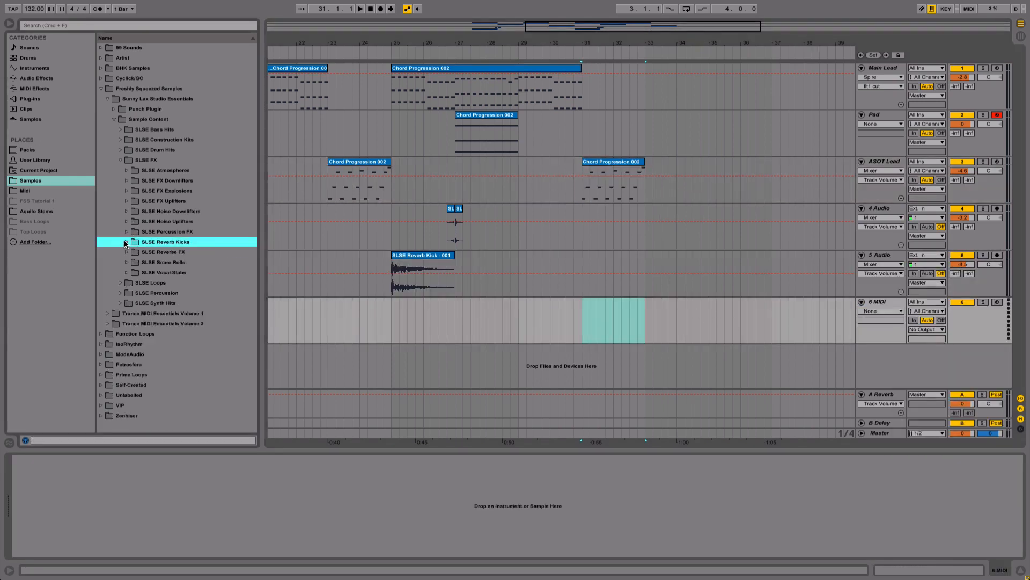
{"action": "left_click", "coordinate": [129, 150]}
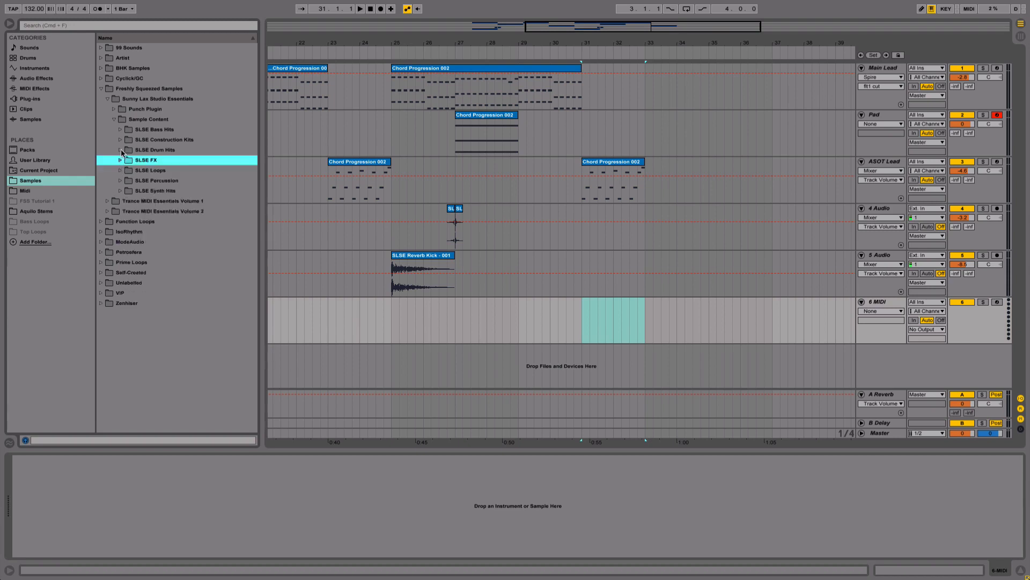
{"action": "left_click", "coordinate": [127, 211]}
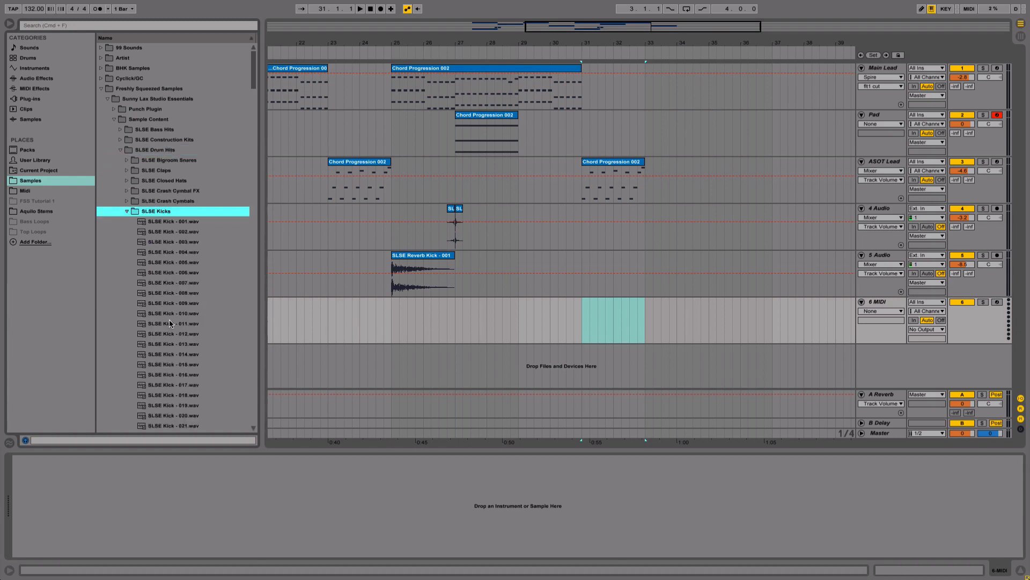
{"action": "scroll", "coordinate": [169, 320], "scroll_direction": "down", "scroll_amount": 2}
{"action": "left_click", "coordinate": [169, 333]}
{"action": "left_click_drag", "start_coordinate": [172, 364], "coordinate": [592, 324]}
{"action": "left_click_drag", "start_coordinate": [600, 39], "coordinate": [598, 123]}
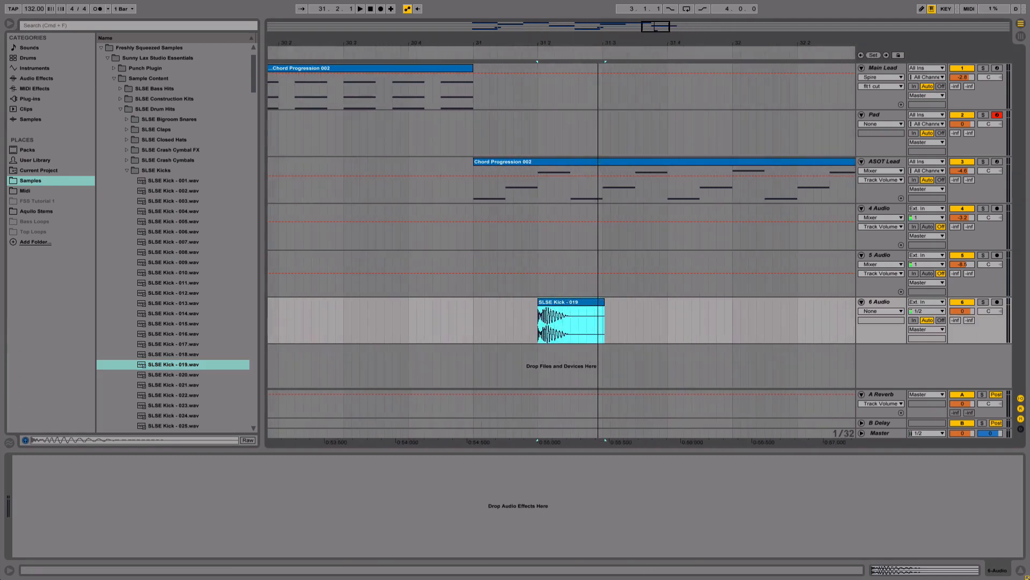
{"action": "left_click_drag", "start_coordinate": [574, 304], "coordinate": [508, 307]}
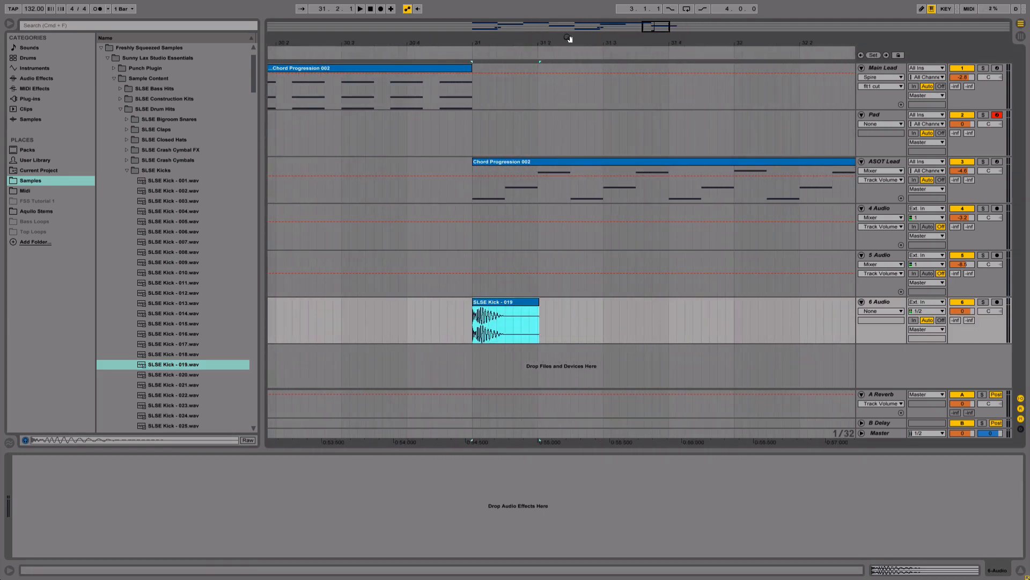
Duplicate the kick at 1.5-beat spacing into three hits in bar 31, and repeat the same pattern in bar 32.
{"action": "left_click_drag", "start_coordinate": [569, 38], "coordinate": [567, 5]}
{"action": "left_click_drag", "start_coordinate": [555, 302], "coordinate": [550, 326]}
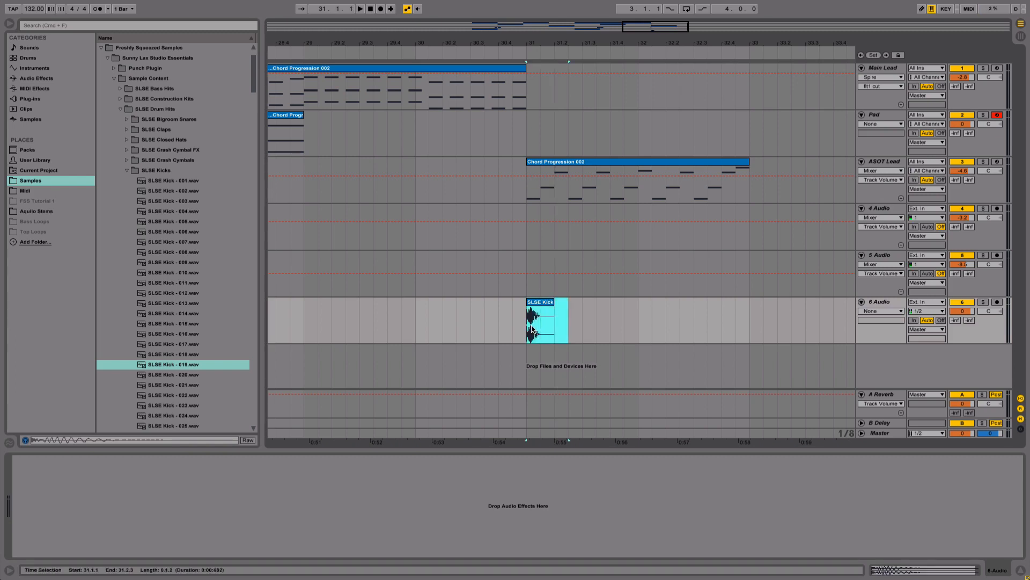
{"action": "key", "text": "super+d"}
{"action": "key", "text": "super+d"}
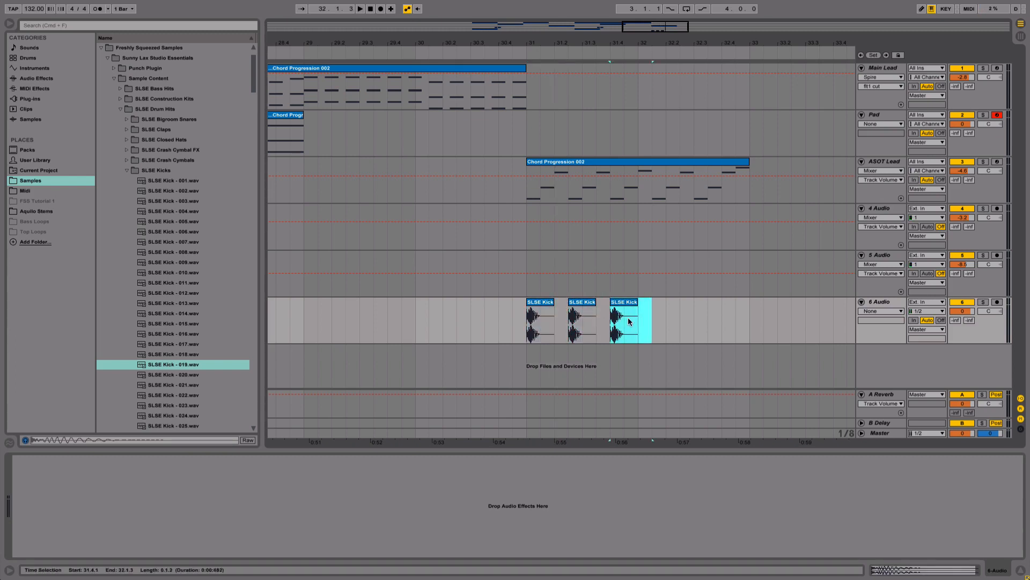
{"action": "key", "text": "super+d"}
{"action": "key", "text": "super+d"}
{"action": "left_click_drag", "start_coordinate": [796, 324], "coordinate": [651, 301]}
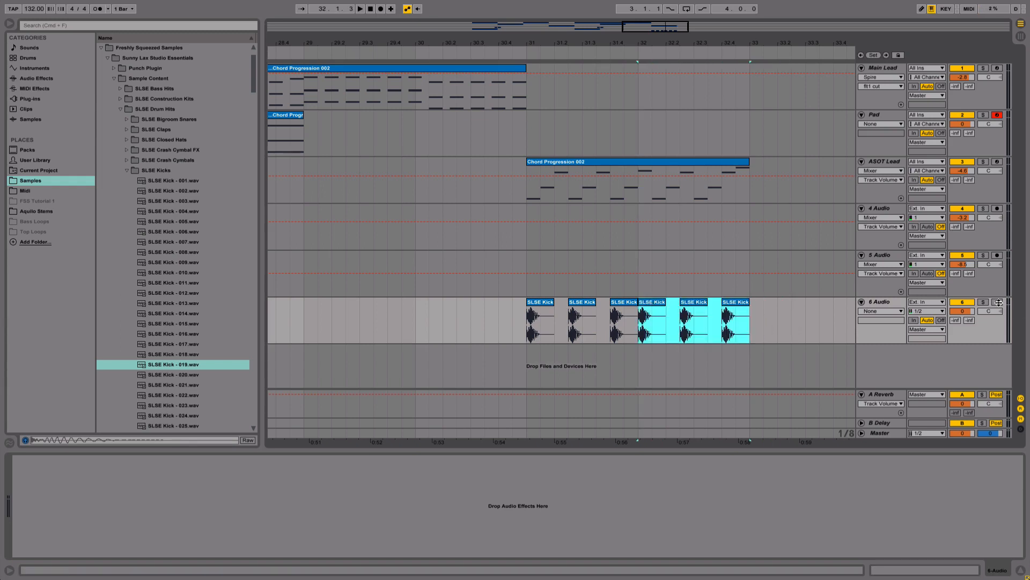
Set the kick track's volume to -9.6 dB, play the kick section from before bar 31 and stop playback.
{"action": "left_click_drag", "start_coordinate": [962, 311], "coordinate": [962, 326]}
{"action": "left_click", "coordinate": [477, 51]}
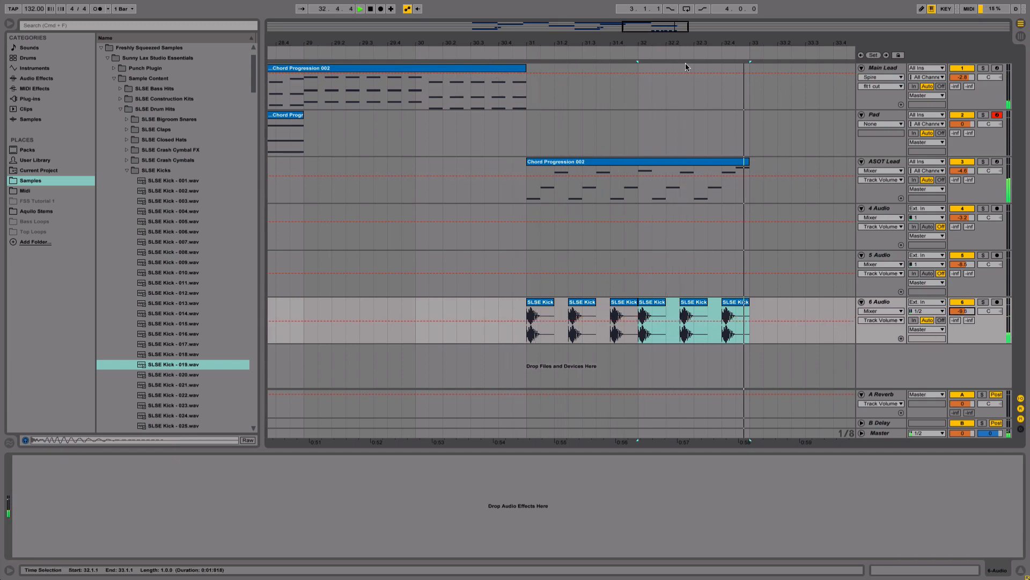
{"action": "key", "text": "space"}
Place SLSE Crash Cymbal - 007.wav from the SLSE Crash Cymbals at bar 17 on the kick track.
{"action": "left_click_drag", "start_coordinate": [629, 43], "coordinate": [631, 75]}
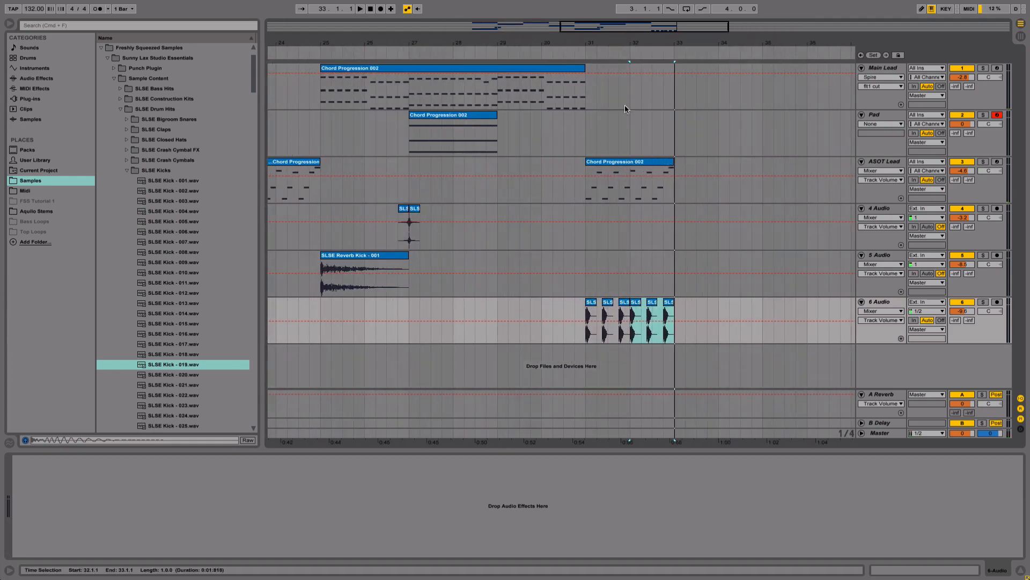
{"action": "left_click_drag", "start_coordinate": [632, 53], "coordinate": [631, 42]}
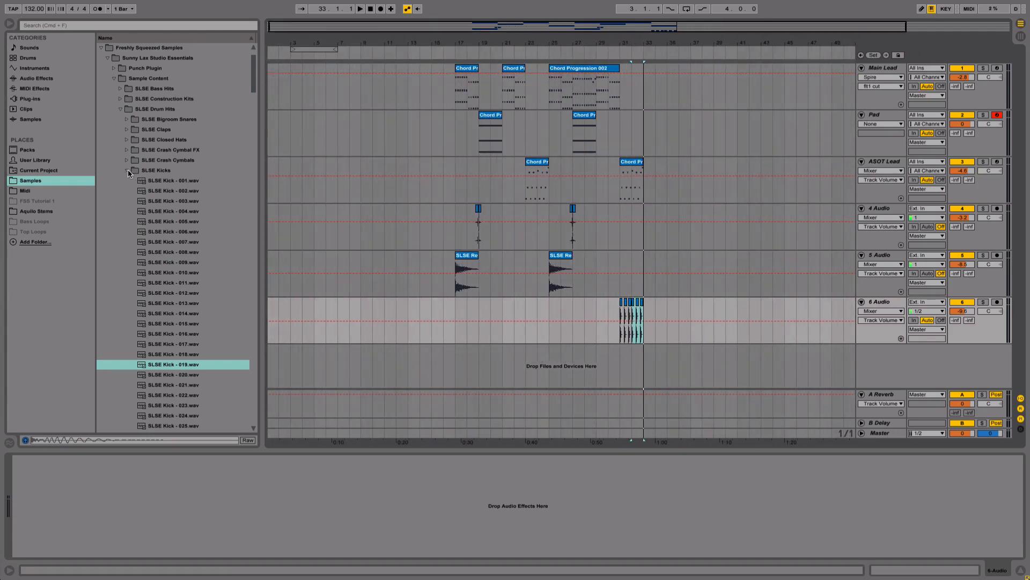
{"action": "left_click", "coordinate": [127, 171]}
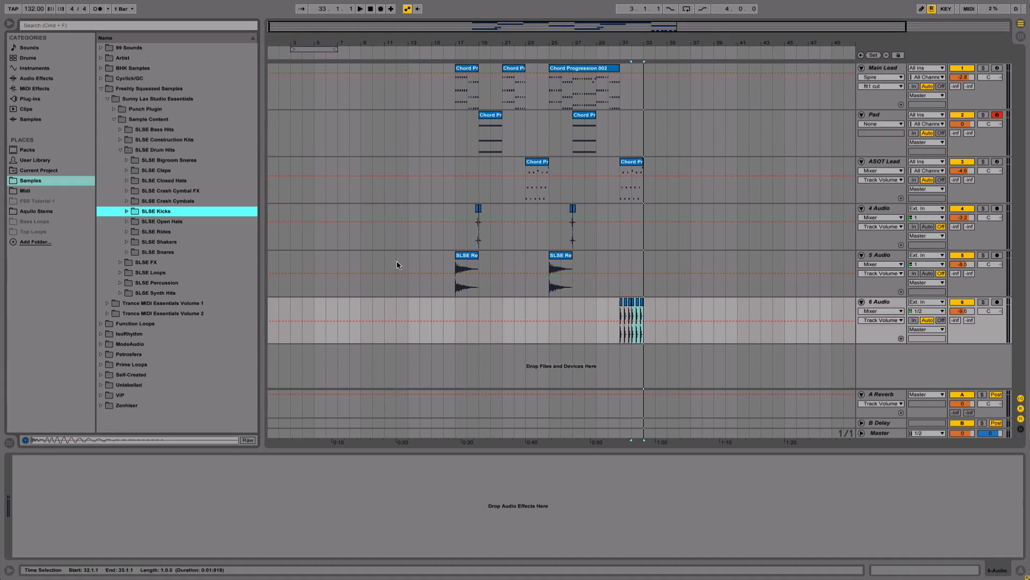
{"action": "left_click", "coordinate": [127, 201]}
{"action": "left_click_drag", "start_coordinate": [215, 272], "coordinate": [460, 330]}
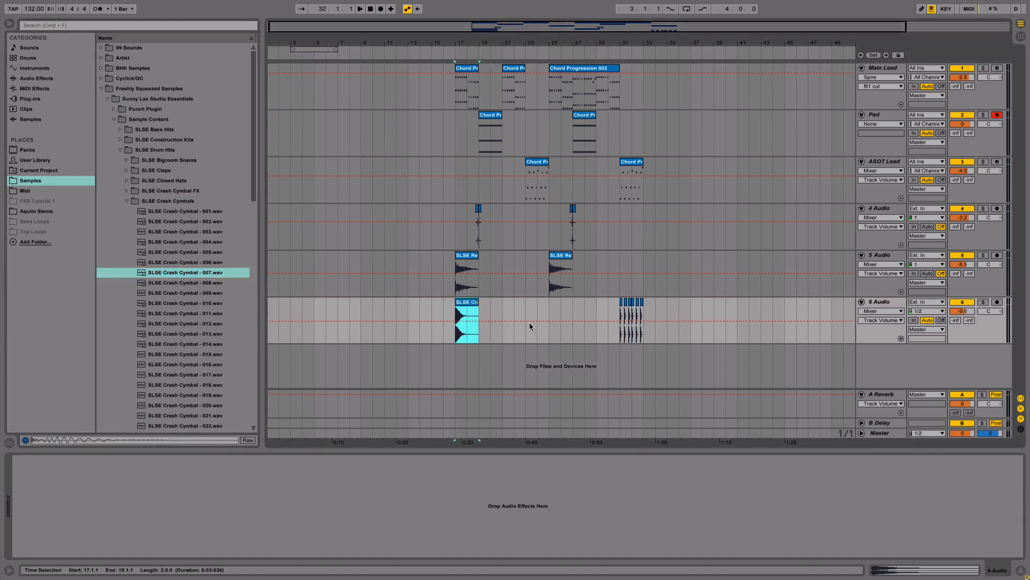
Reverse the crash cymbal clip's sample and return to the track's device view.
{"action": "left_click", "coordinate": [892, 303]}
{"action": "left_click", "coordinate": [961, 570]}
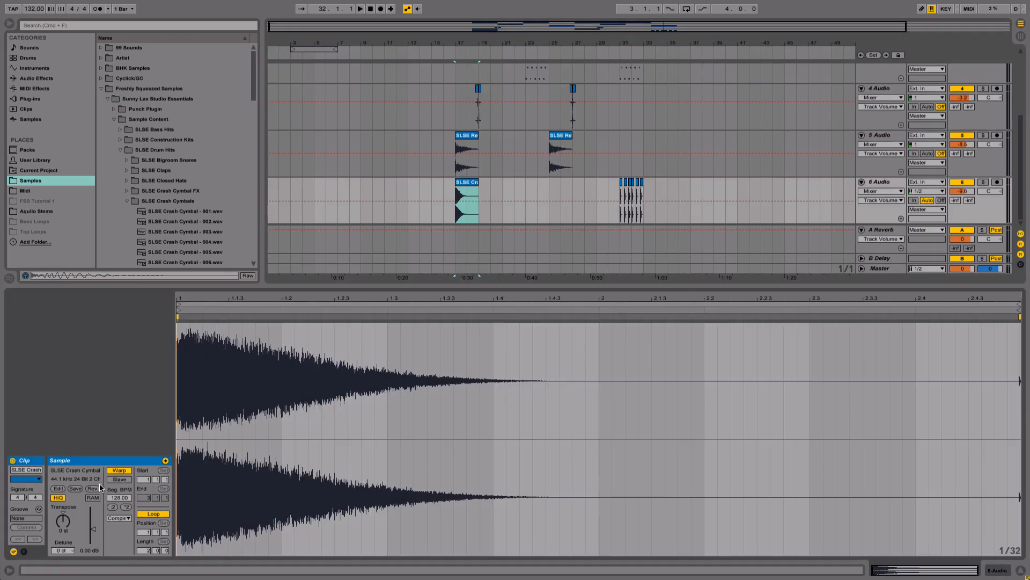
{"action": "left_click", "coordinate": [99, 487]}
{"action": "left_click", "coordinate": [999, 570]}
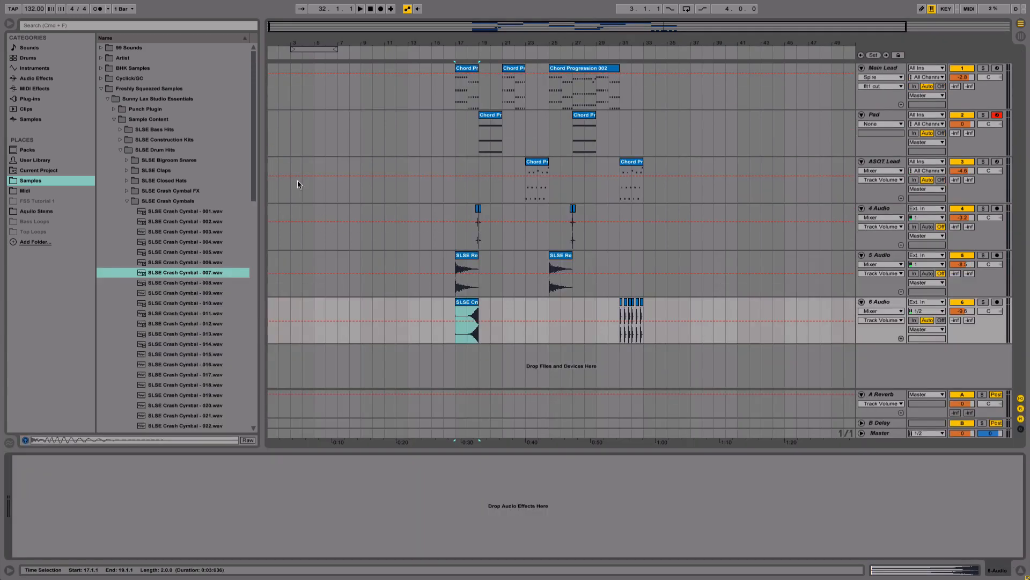
Add a Reverb to the crash's track with Hi Cut and the High filter off and decay time 3.97 s, and briefly play it.
{"action": "left_click", "coordinate": [75, 79]}
{"action": "left_click_drag", "start_coordinate": [123, 309], "coordinate": [195, 517]}
{"action": "left_click", "coordinate": [50, 478]}
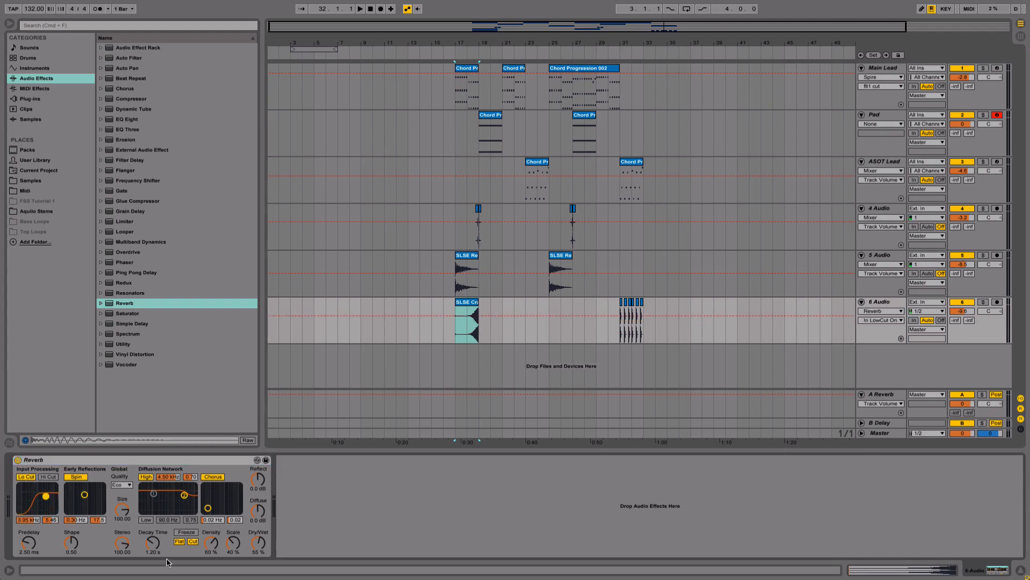
{"action": "left_click_drag", "start_coordinate": [153, 543], "coordinate": [153, 529]}
{"action": "left_click", "coordinate": [146, 478]}
{"action": "key", "text": "space"}
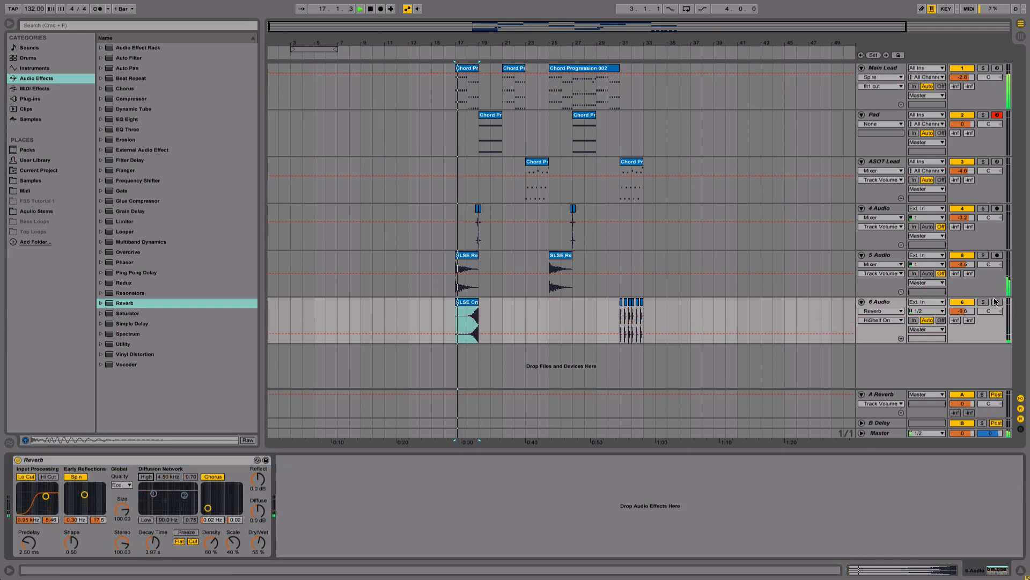
{"action": "key", "text": "space"}
Insert an audio track below the kicks and move the reversed crash clip and its Reverb onto it.
{"action": "left_click", "coordinate": [468, 303]}
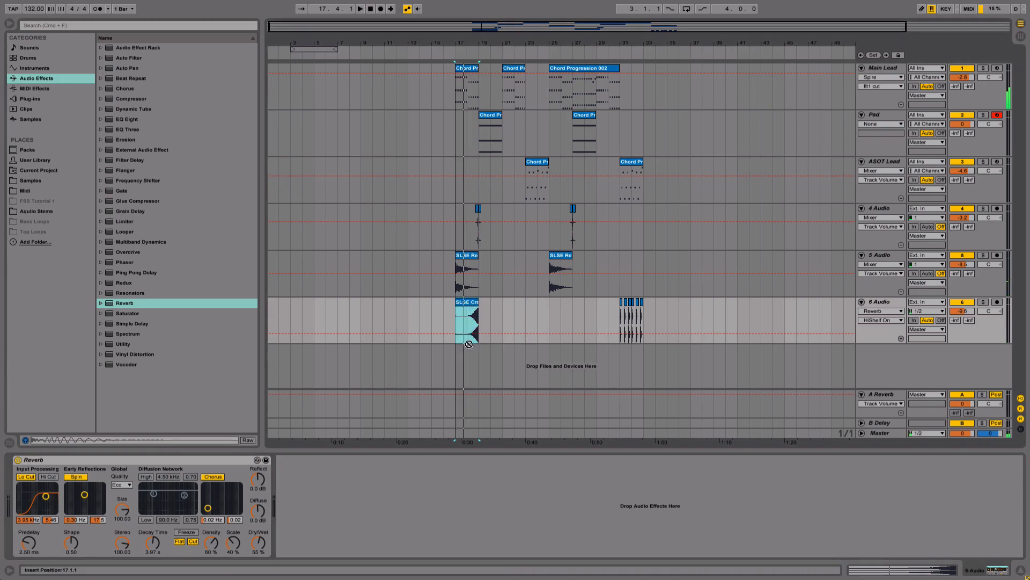
{"action": "right_click", "coordinate": [891, 304]}
{"action": "left_click", "coordinate": [907, 380]}
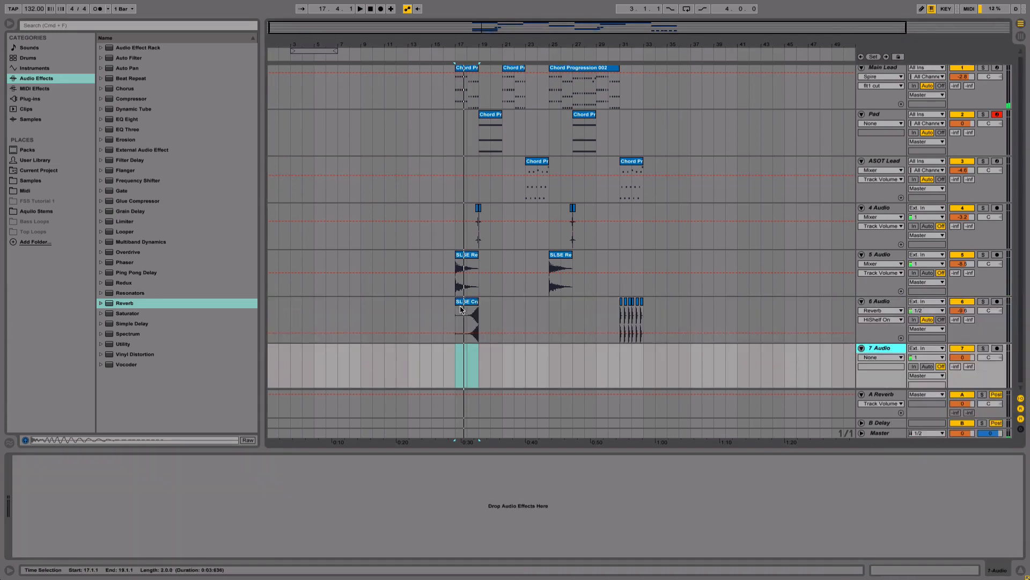
{"action": "left_click_drag", "start_coordinate": [461, 309], "coordinate": [467, 391]}
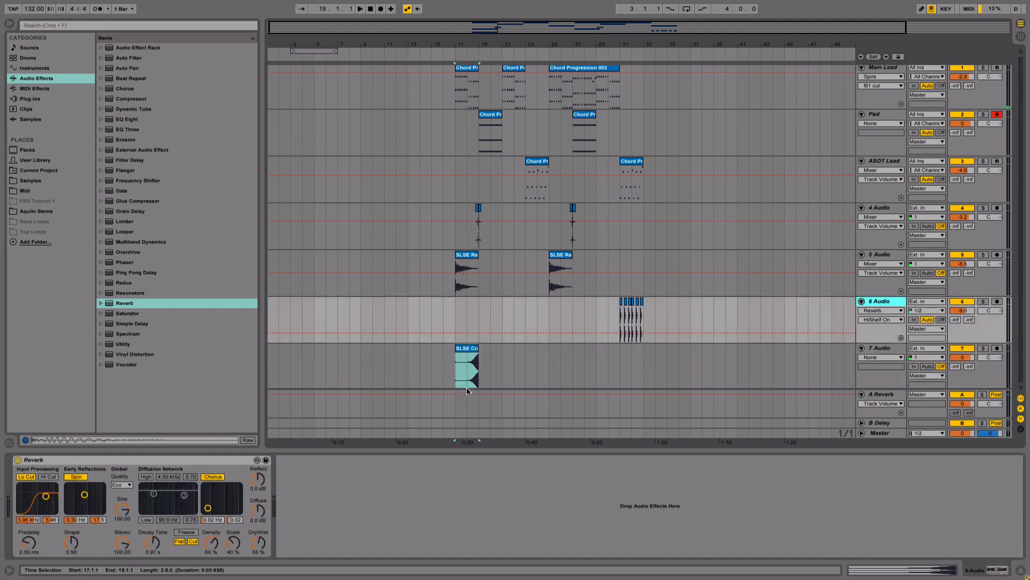
{"action": "left_click", "coordinate": [436, 493]}
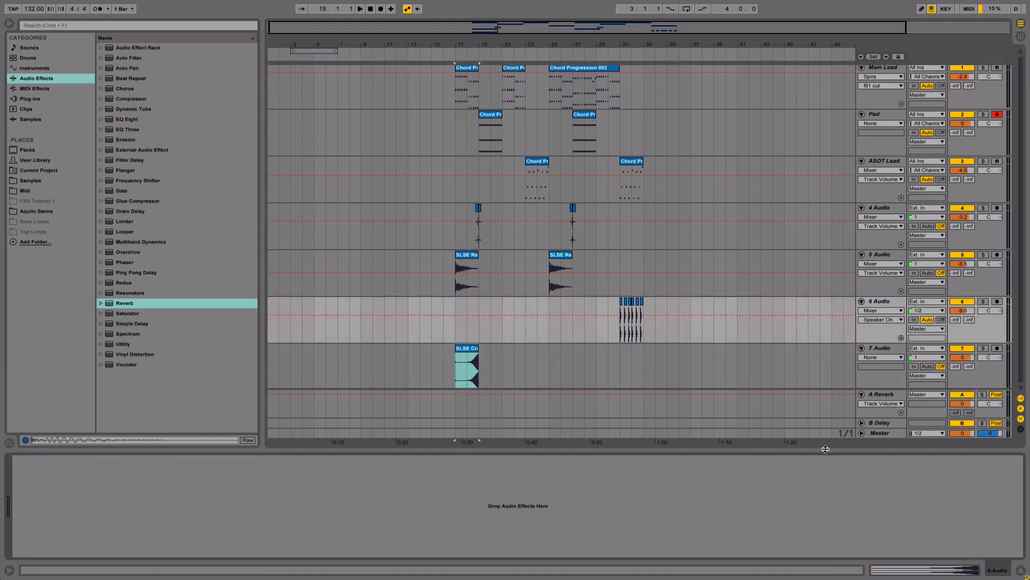
{"action": "left_click", "coordinate": [879, 350]}
{"action": "key", "text": "Return"}
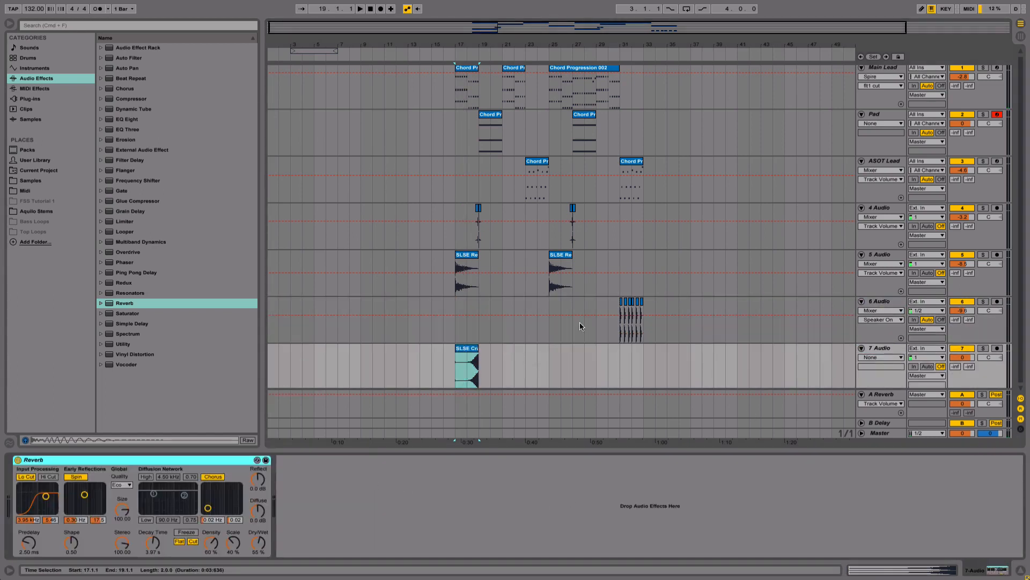
Play the arrangement from bar 17, set the reversed crash track's volume to -5.8 dB and stop playback.
{"action": "left_click", "coordinate": [455, 55]}
{"action": "left_click_drag", "start_coordinate": [493, 44], "coordinate": [493, 70]}
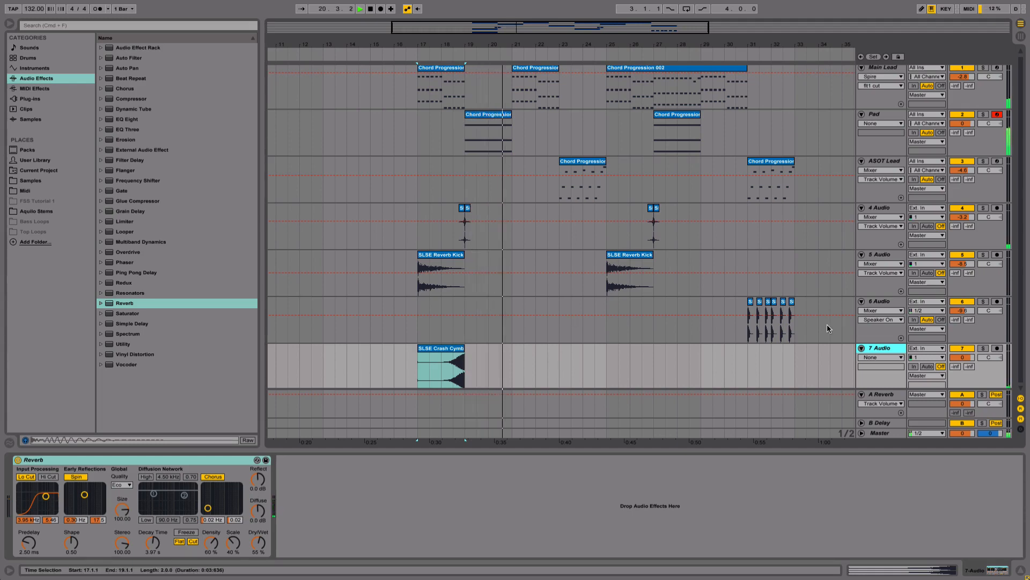
{"action": "left_click_drag", "start_coordinate": [962, 357], "coordinate": [962, 376]}
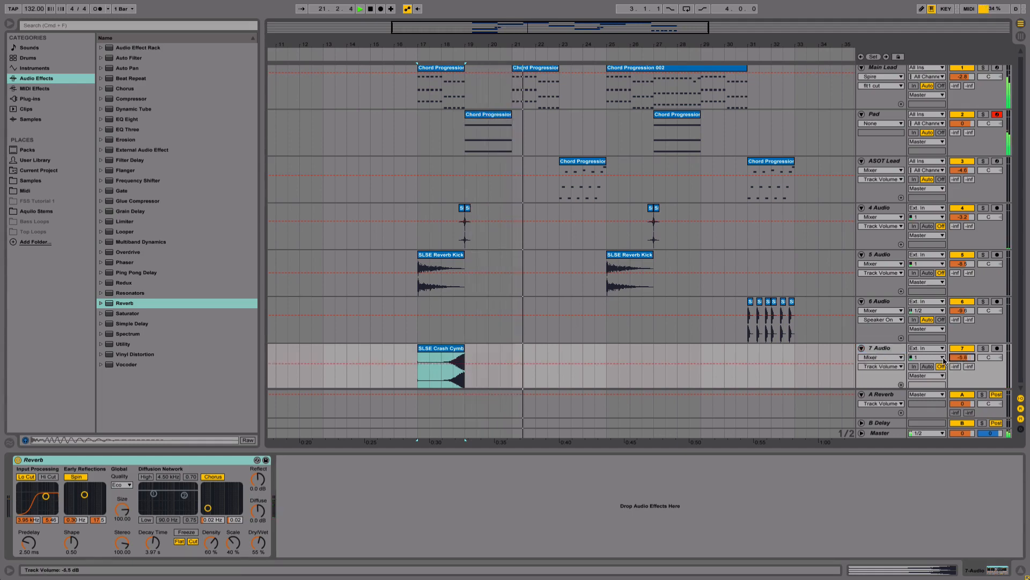
{"action": "left_click", "coordinate": [543, 372]}
{"action": "key", "text": "space"}
Move the reversed crash to bar 19 and duplicate bars 17 to 21 of its track three times, up to bar 33.
{"action": "left_click_drag", "start_coordinate": [546, 49], "coordinate": [545, 42]}
{"action": "scroll", "coordinate": [519, 279], "scroll_direction": "down", "scroll_amount": 1}
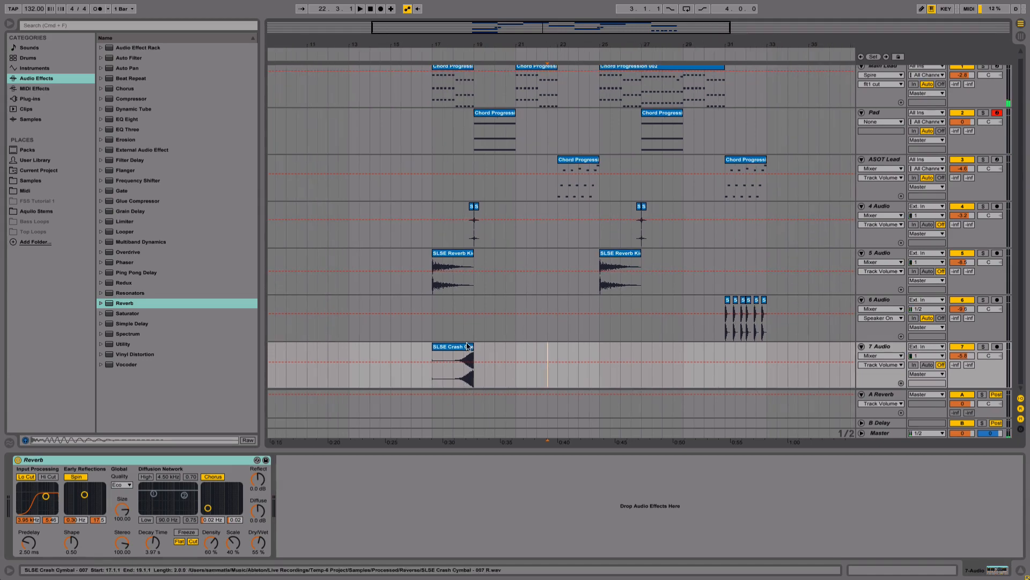
{"action": "left_click_drag", "start_coordinate": [463, 360], "coordinate": [505, 361]}
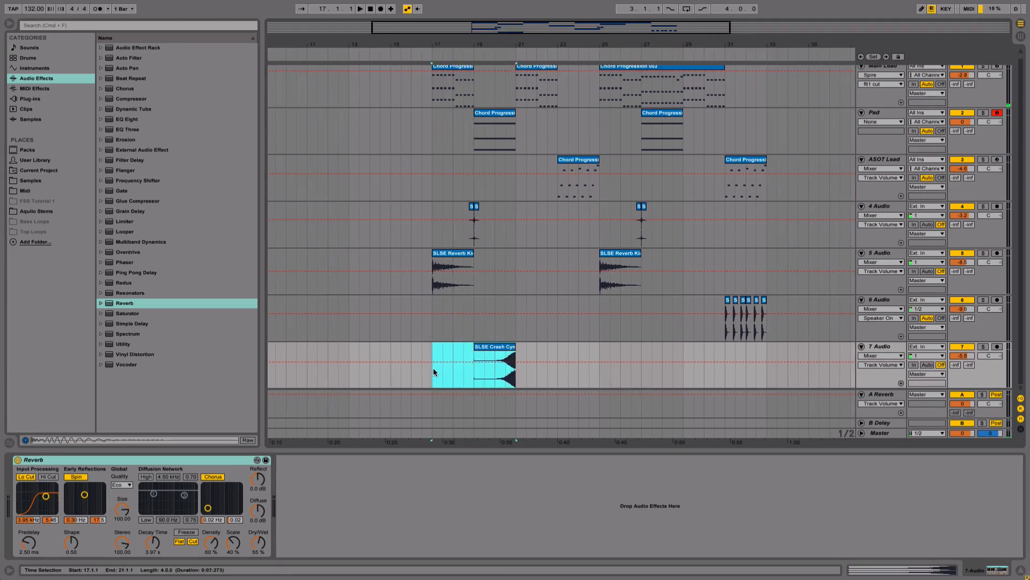
{"action": "key", "text": "super+d"}
{"action": "key", "text": "super+d"}
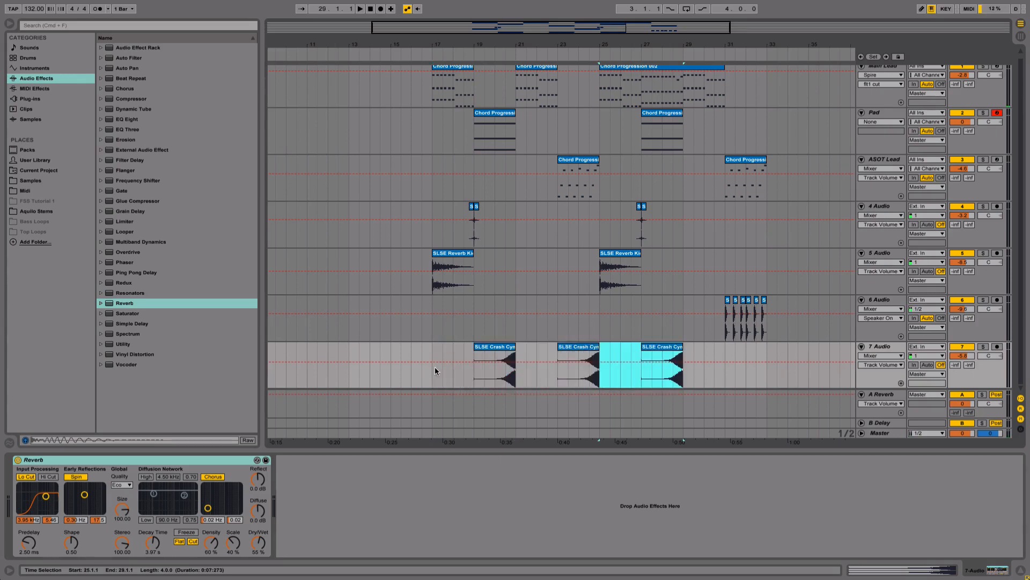
{"action": "key", "text": "super+d"}
Play the arrangement and set the reversed crash track's volume to -7.1 dB and its Reverb decay time to 4.34 s.
{"action": "left_click", "coordinate": [426, 56]}
{"action": "left_click_drag", "start_coordinate": [465, 45], "coordinate": [468, 42]}
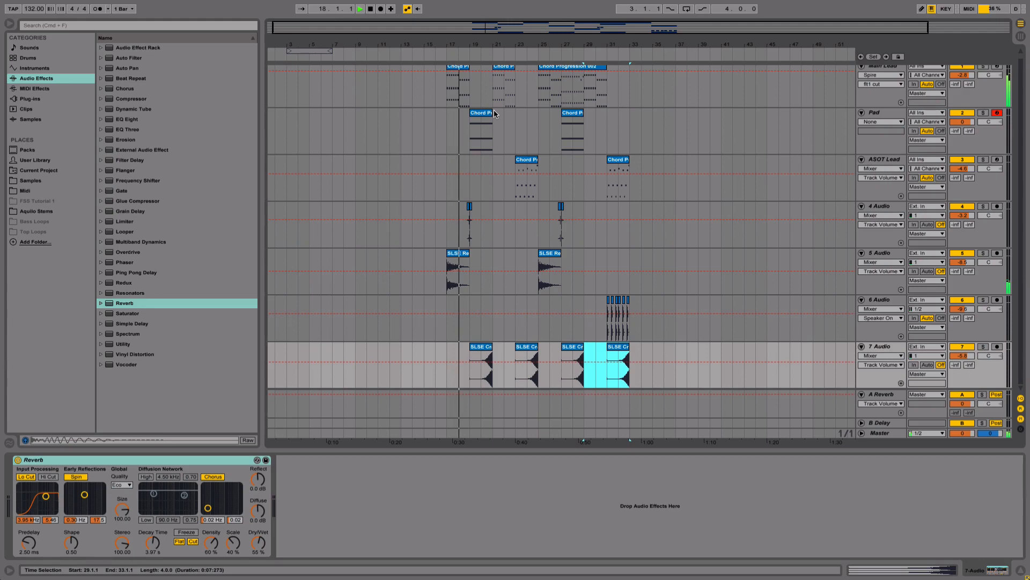
{"action": "left_click_drag", "start_coordinate": [962, 355], "coordinate": [964, 362]}
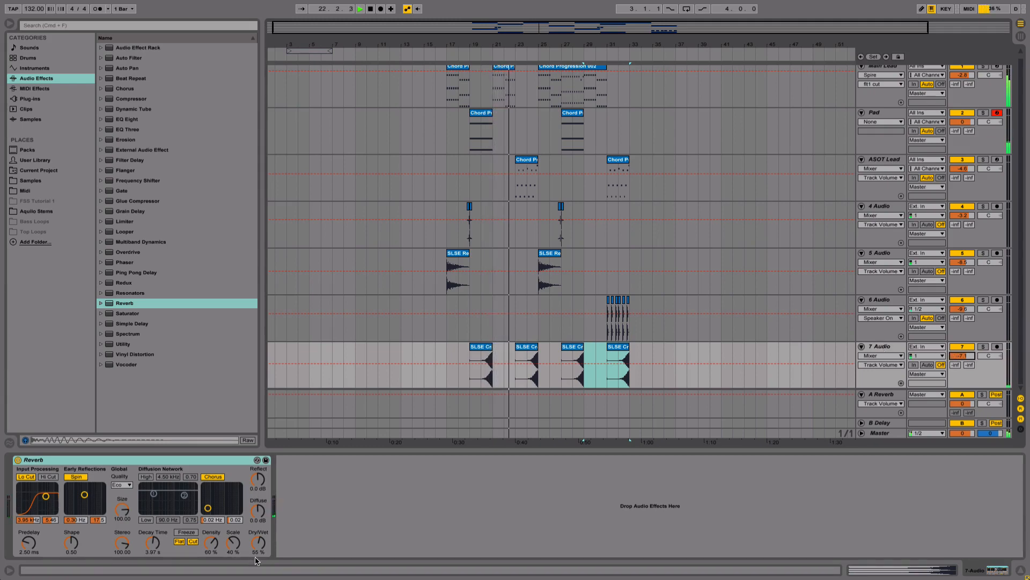
{"action": "left_click_drag", "start_coordinate": [153, 543], "coordinate": [153, 539]}
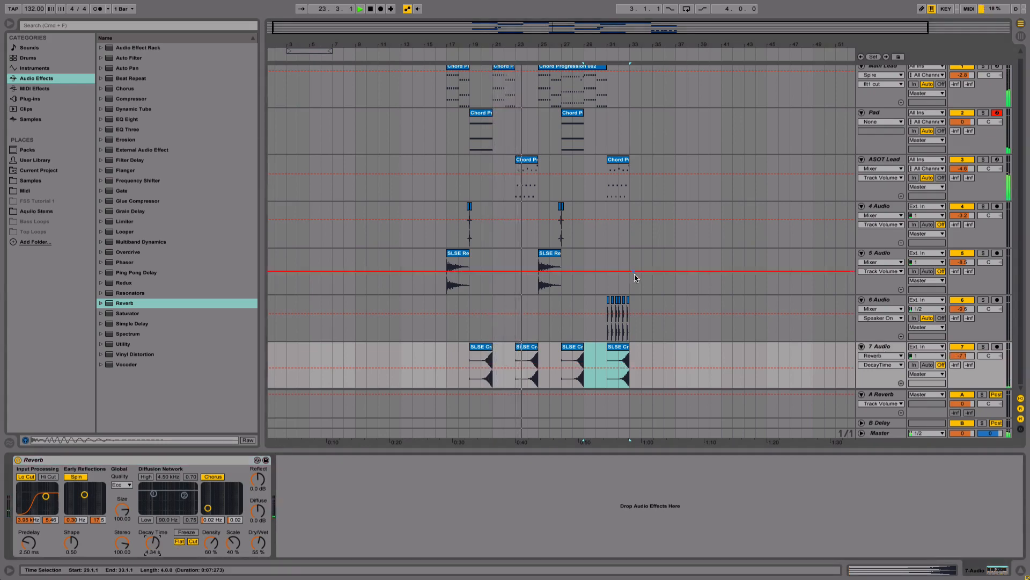
{"action": "scroll", "coordinate": [634, 274], "scroll_direction": "up", "scroll_amount": 1}
{"action": "left_click", "coordinate": [664, 338]}
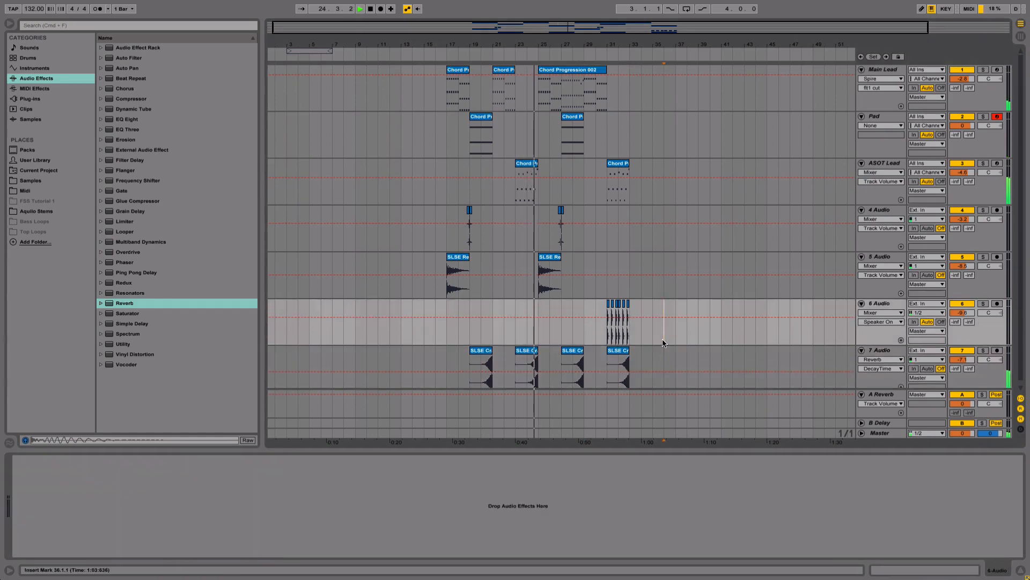
{"action": "scroll", "coordinate": [655, 340], "scroll_direction": "down", "scroll_amount": 1}
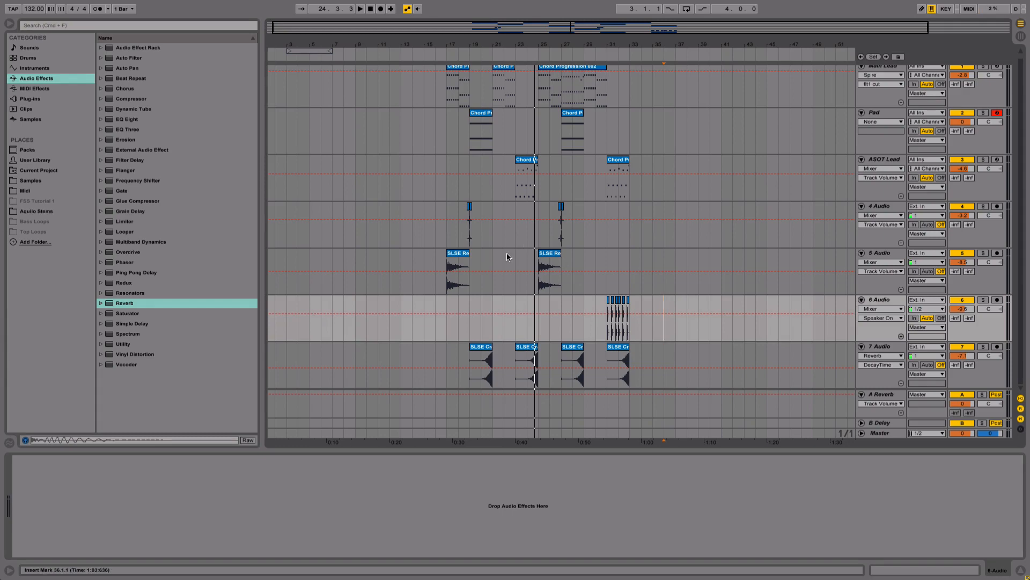
{"action": "scroll", "coordinate": [506, 291], "scroll_direction": "up", "scroll_amount": 1}
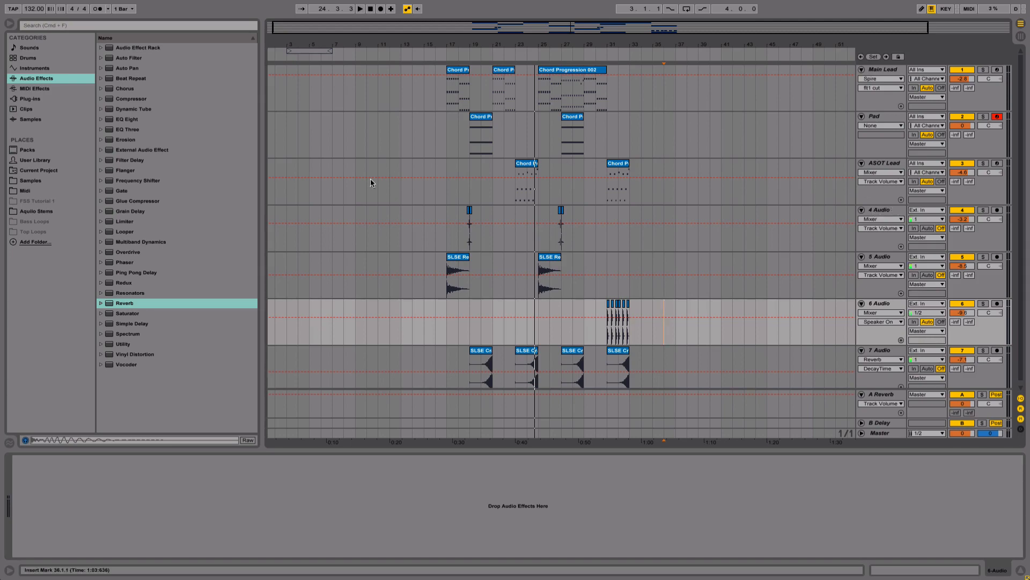
Rename the 4 Audio track to Clap and open the name of the reverb kick track for editing.
{"action": "left_click", "coordinate": [889, 212]}
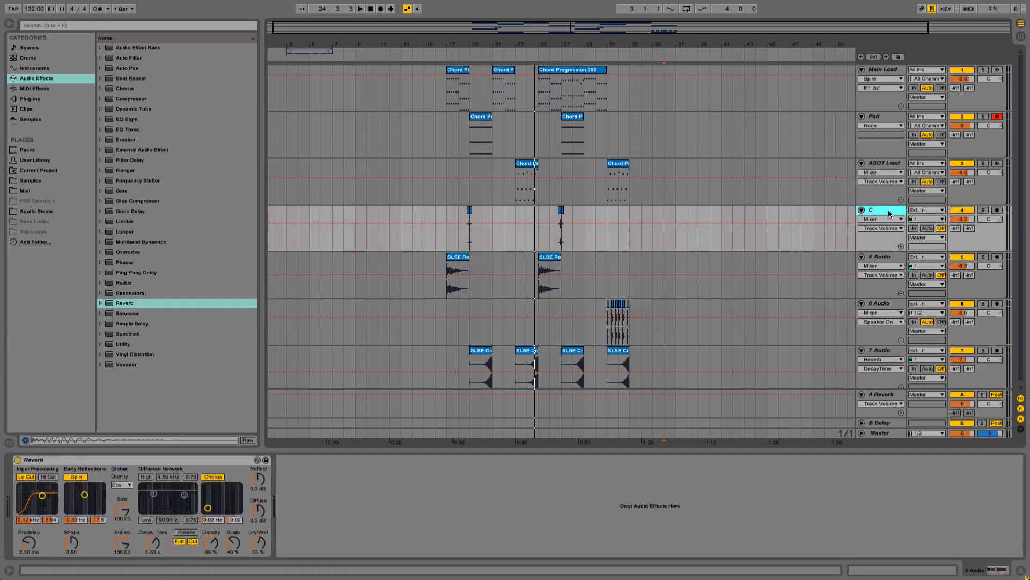
{"action": "type", "text": "Clap"}
{"action": "key", "text": "Tab"}
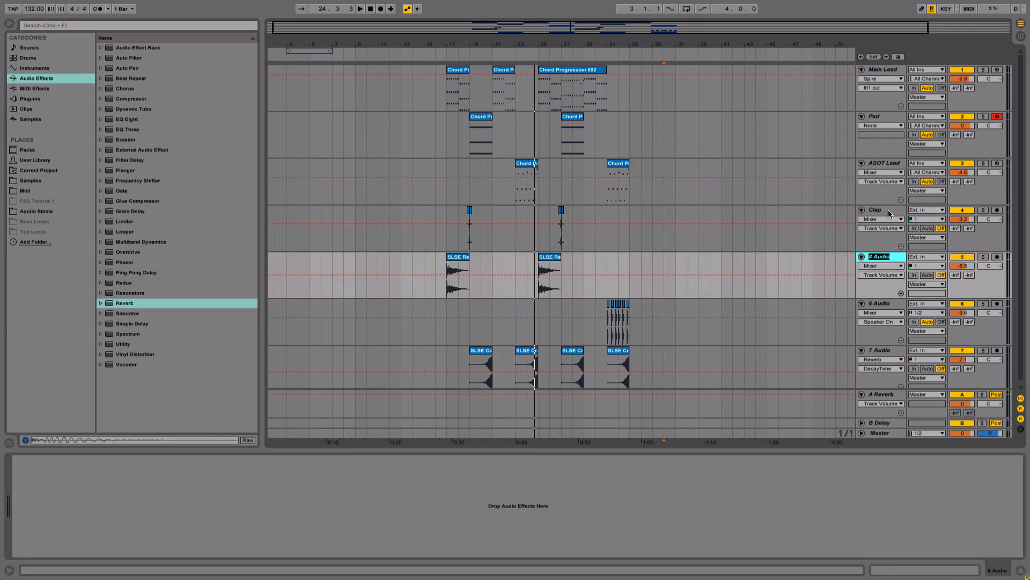
Name the reverb kick track Verb Kick, the 6 Audio track rhythm Kick and the 7 Audio track Rev Cymbal.
{"action": "type", "text": "Verb Kick"}
{"action": "key", "text": "Tab"}
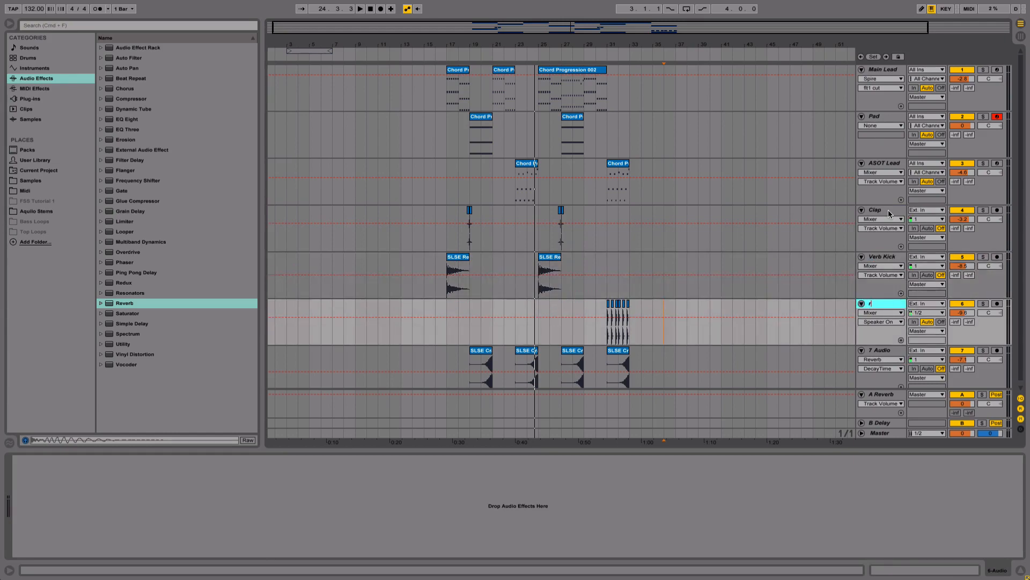
{"action": "type", "text": "rhythm Kick"}
{"action": "key", "text": "Tab"}
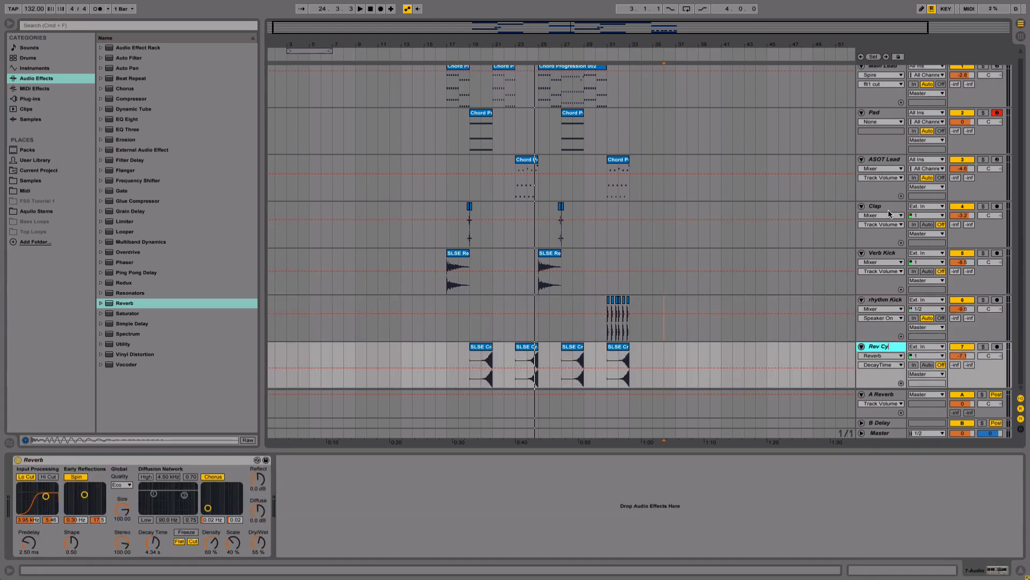
{"action": "key", "text": "Return"}
{"action": "scroll", "coordinate": [654, 209], "scroll_direction": "up", "scroll_amount": 1}
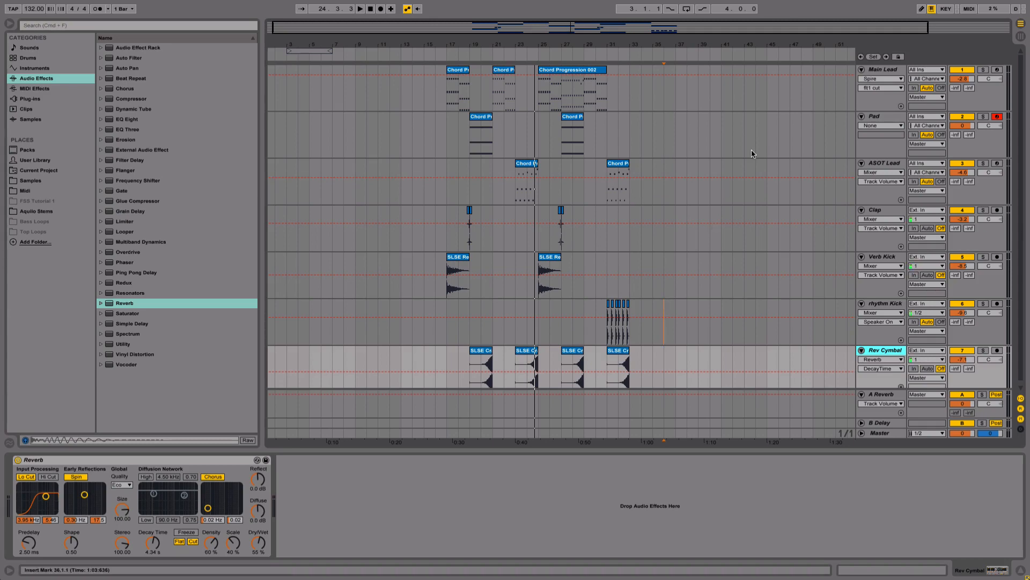
Automate Main Lead's Spire flt1 cut to fall in a curve from mid-bar 18 to its minimum at bar 19.
{"action": "left_click", "coordinate": [895, 67]}
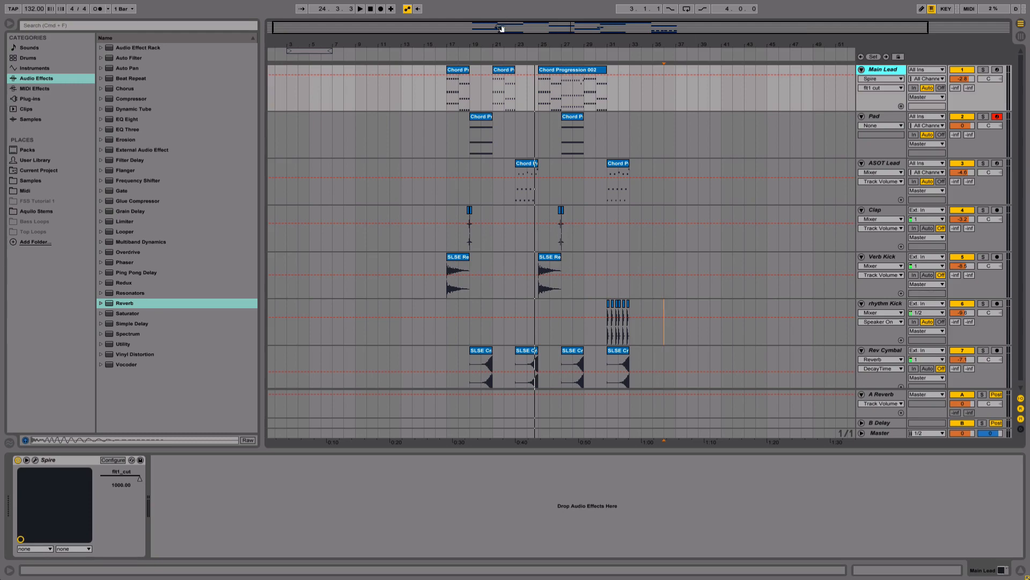
{"action": "left_click_drag", "start_coordinate": [503, 44], "coordinate": [390, 44]}
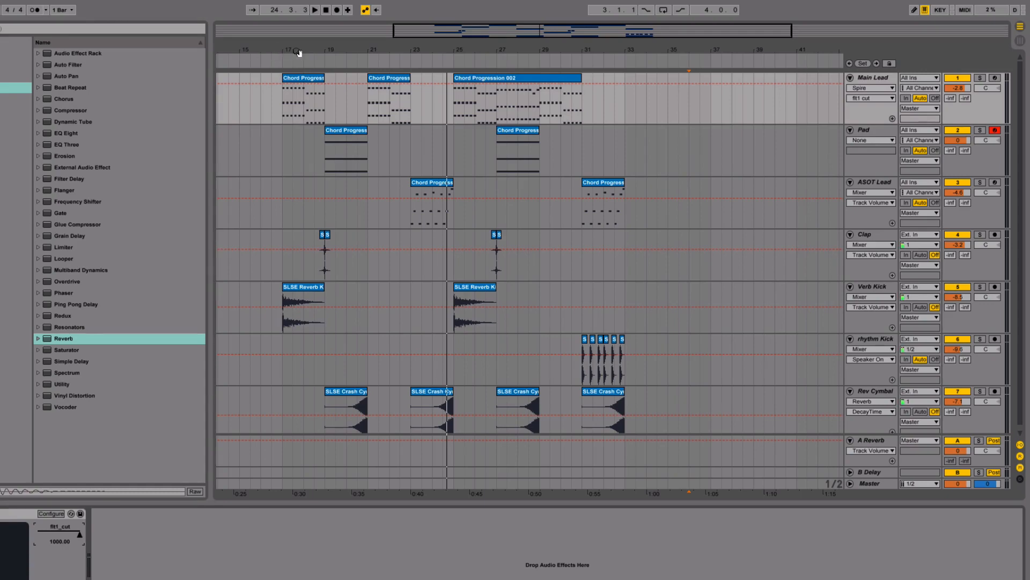
{"action": "left_click_drag", "start_coordinate": [299, 52], "coordinate": [377, 56]}
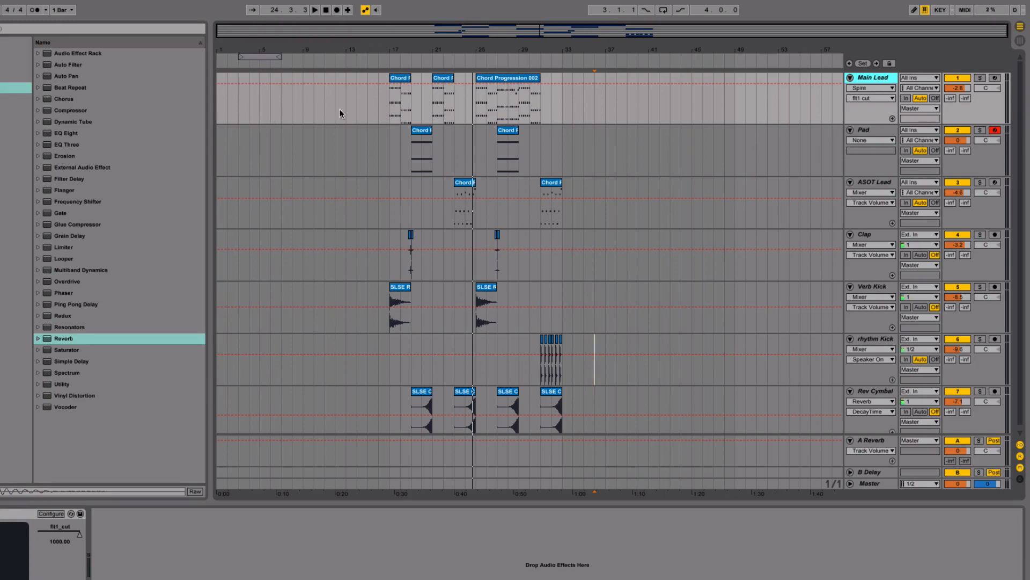
{"action": "left_click_drag", "start_coordinate": [386, 64], "coordinate": [354, 61]}
{"action": "left_click", "coordinate": [391, 78]}
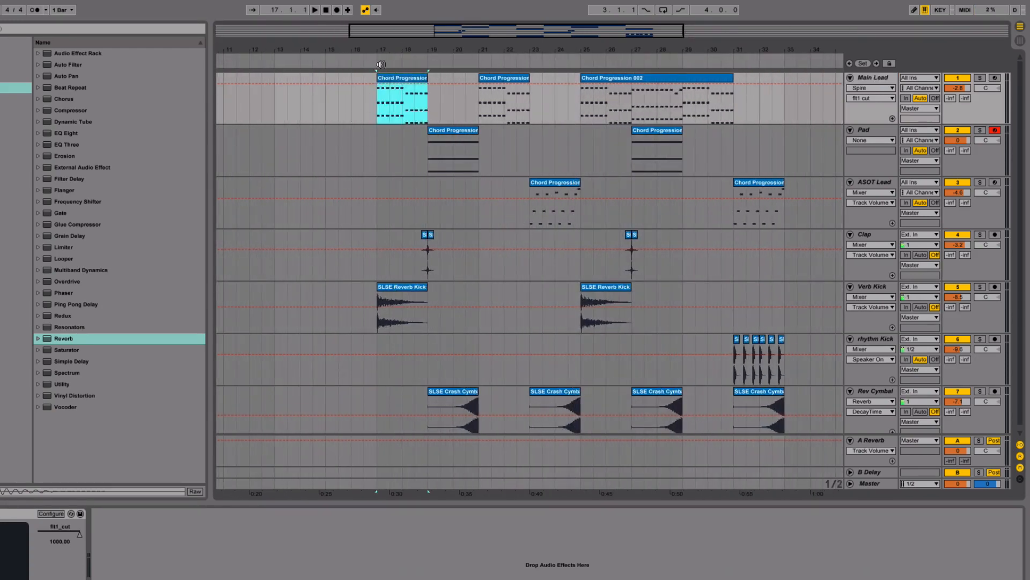
{"action": "left_click_drag", "start_coordinate": [382, 64], "coordinate": [413, 68]}
{"action": "left_click", "coordinate": [385, 93]}
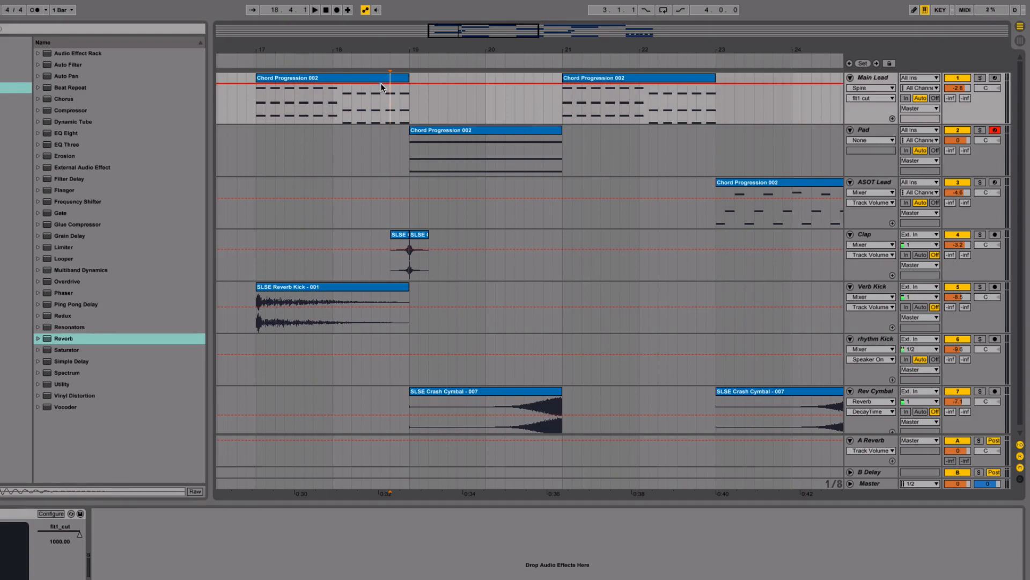
{"action": "left_click", "coordinate": [373, 84]}
{"action": "left_click_drag", "start_coordinate": [408, 83], "coordinate": [390, 108]}
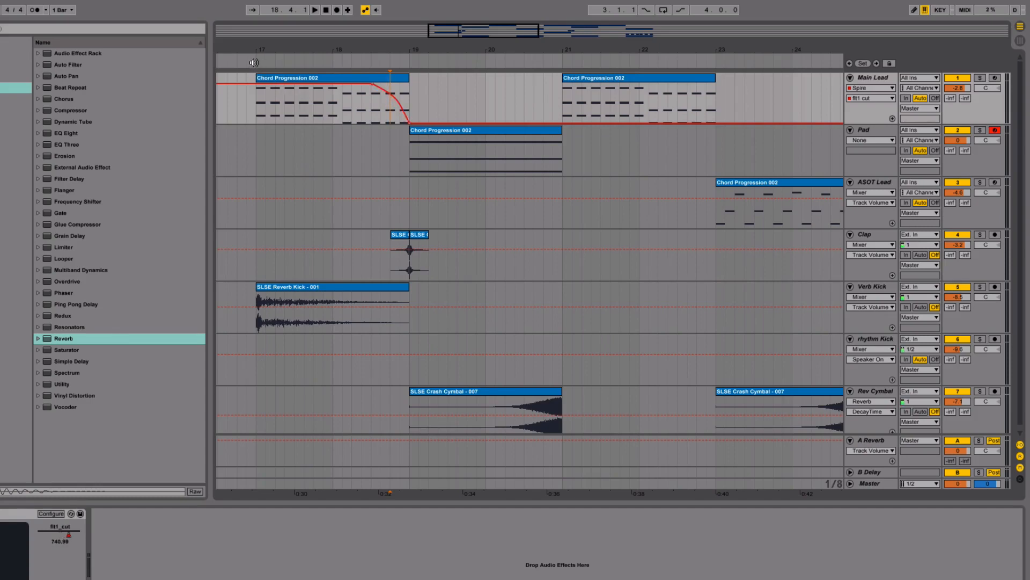
Play the first clip's transition, straighten Main Lead's curved flt1 cut fall before bar 19 and replay it.
{"action": "key", "text": "space"}
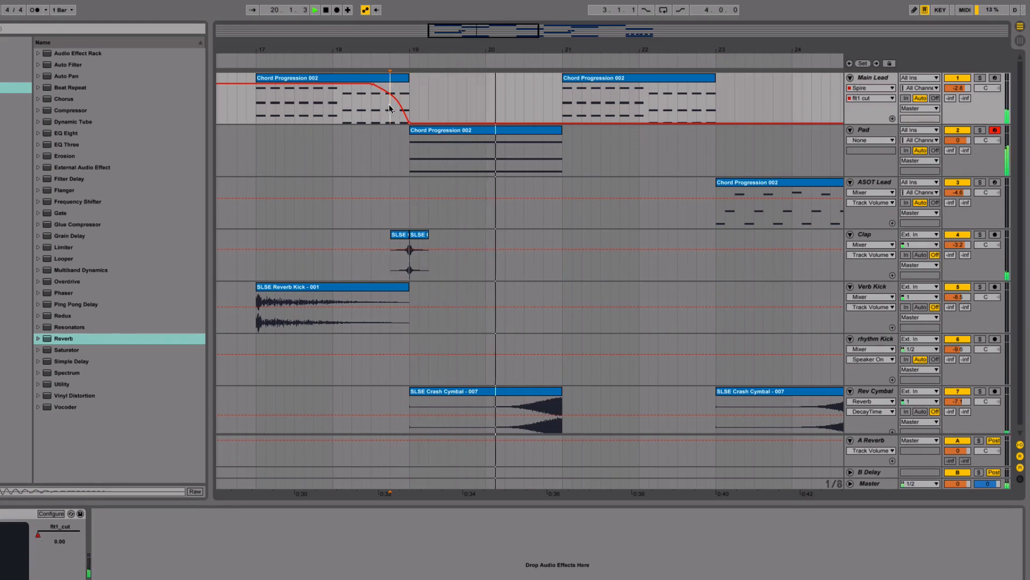
{"action": "key", "text": "space"}
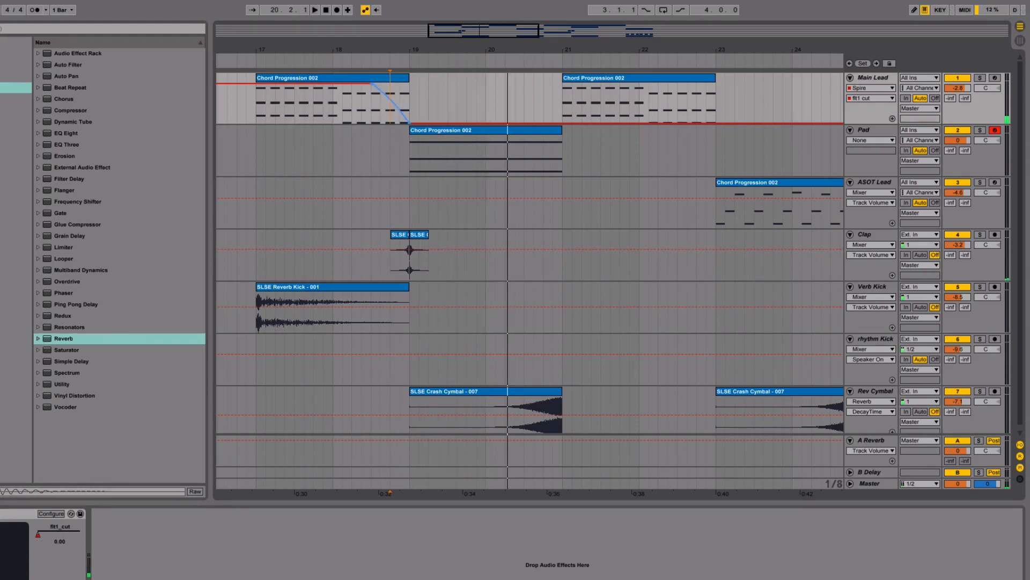
{"action": "left_click", "coordinate": [343, 64]}
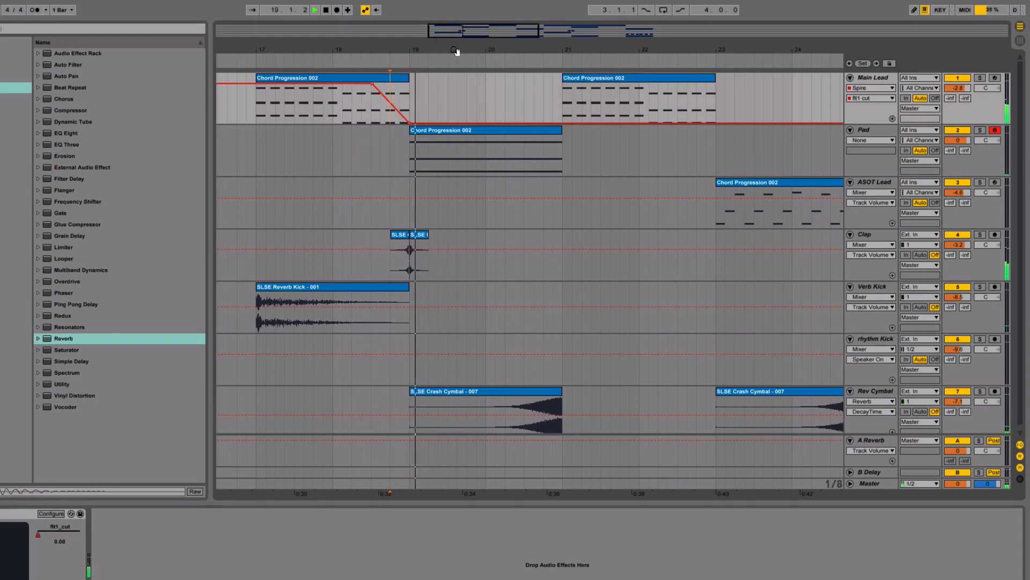
Raise Main Lead's flt1 cut automation to maximum from just before bar 21 to mid-bar 23, and play the section.
{"action": "left_click_drag", "start_coordinate": [454, 49], "coordinate": [448, 28]}
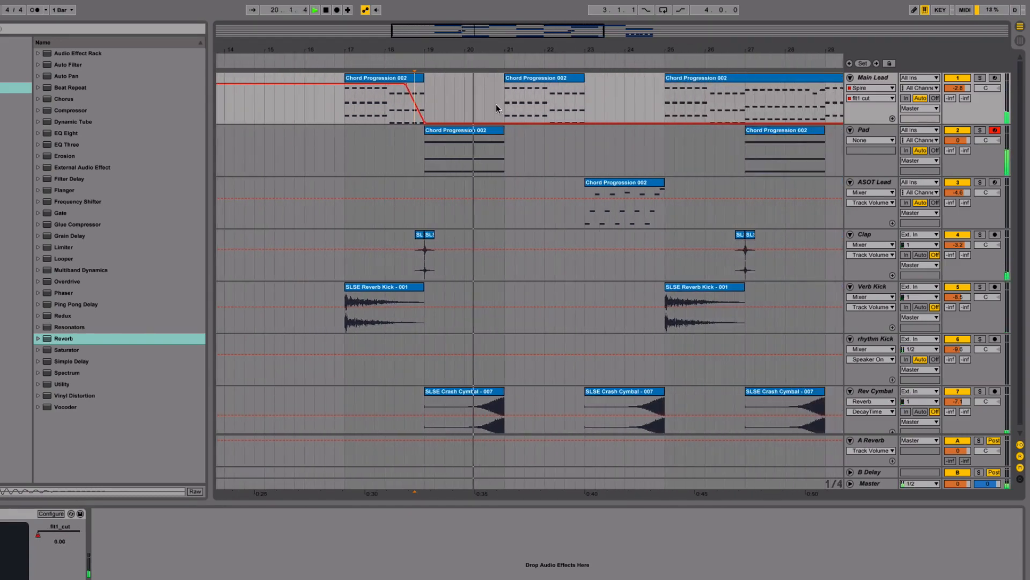
{"action": "left_click_drag", "start_coordinate": [495, 105], "coordinate": [521, 73]}
{"action": "key", "text": "space"}
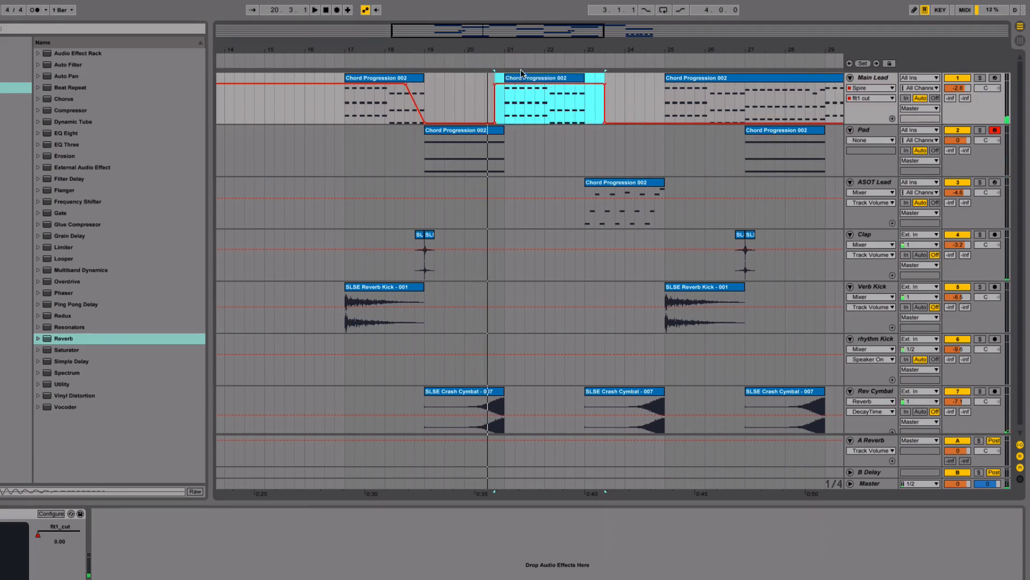
{"action": "left_click", "coordinate": [495, 62]}
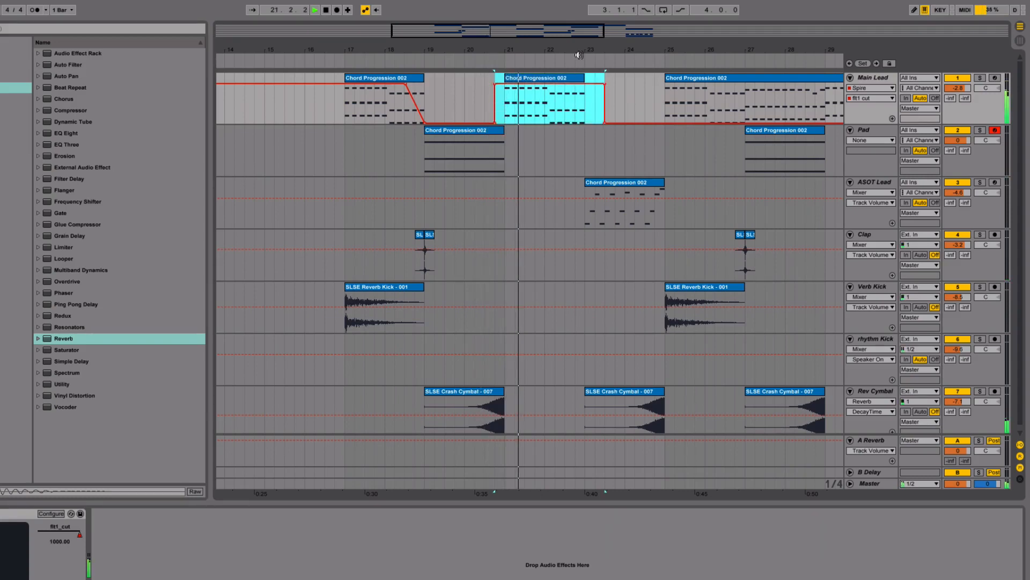
{"action": "left_click_drag", "start_coordinate": [578, 51], "coordinate": [579, 37]}
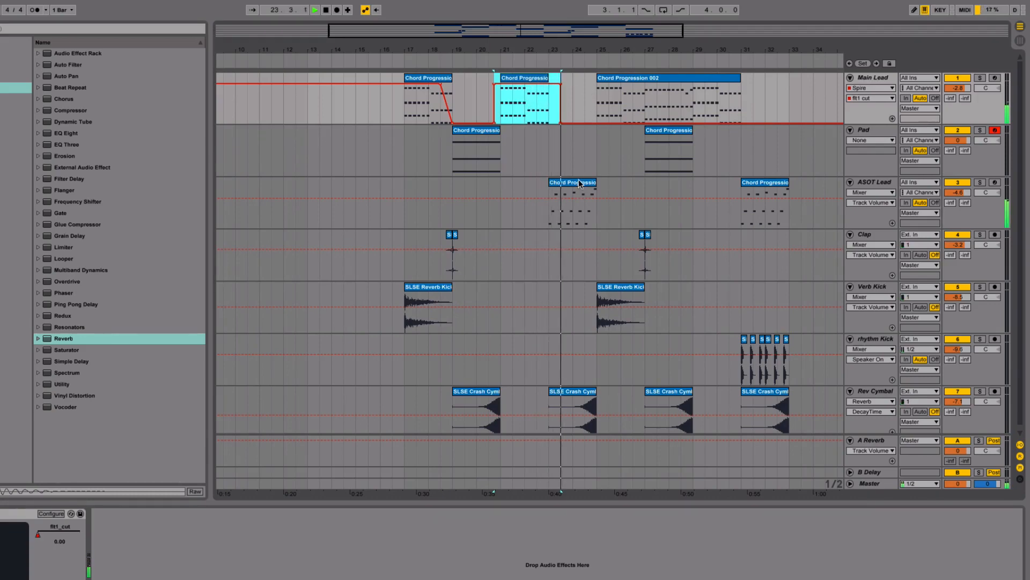
{"action": "left_click", "coordinate": [598, 116]}
{"action": "key", "text": "space"}
Automate Main Lead's flt1 cut to rise slowly from bar 23 to bar 29 and steeply up to bar 31 during playback.
{"action": "left_click_drag", "start_coordinate": [626, 50], "coordinate": [587, 65]}
{"action": "left_click_drag", "start_coordinate": [531, 113], "coordinate": [616, 117]}
{"action": "key", "text": "space"}
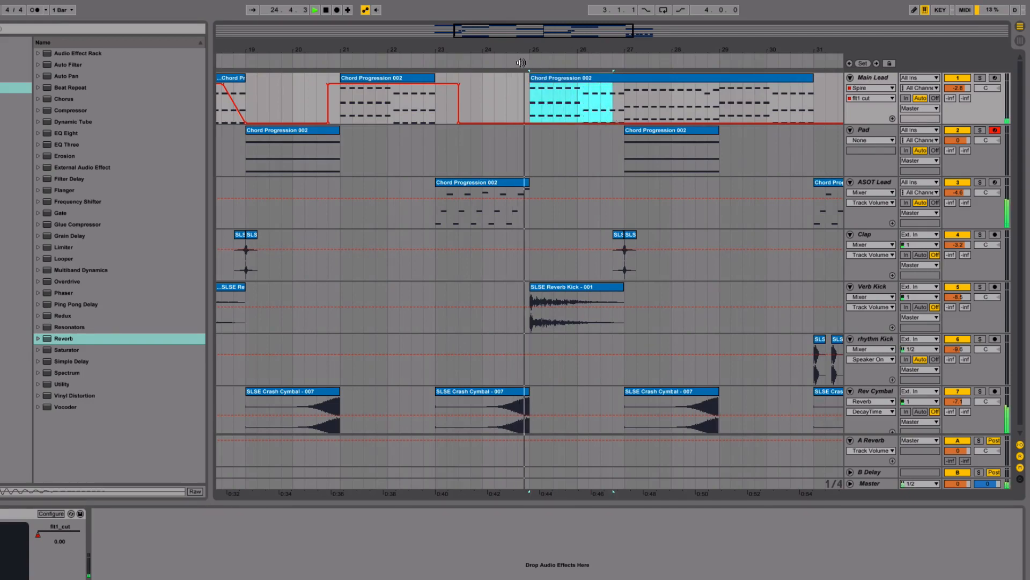
{"action": "left_click", "coordinate": [583, 108]}
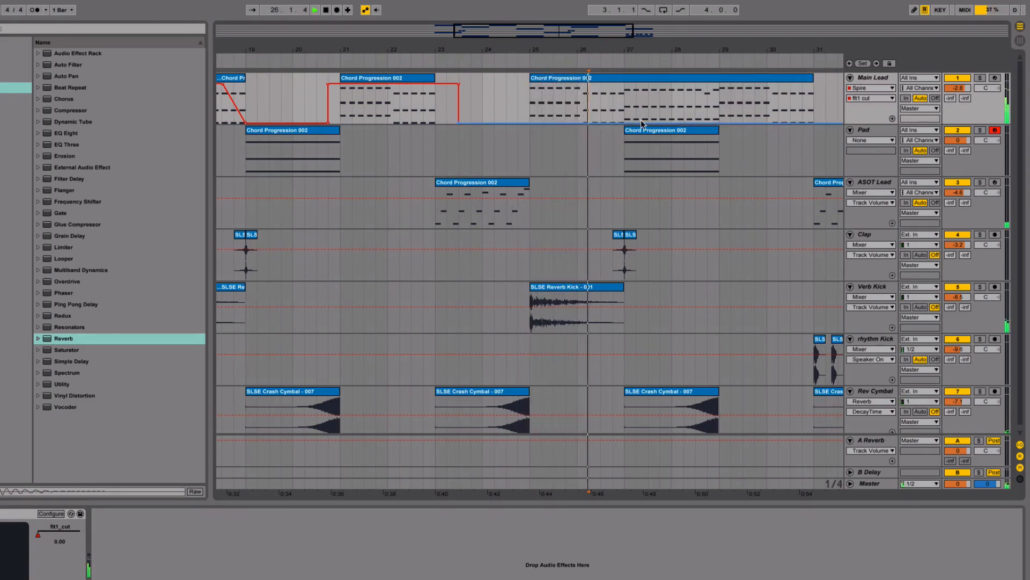
{"action": "left_click_drag", "start_coordinate": [720, 123], "coordinate": [719, 116]}
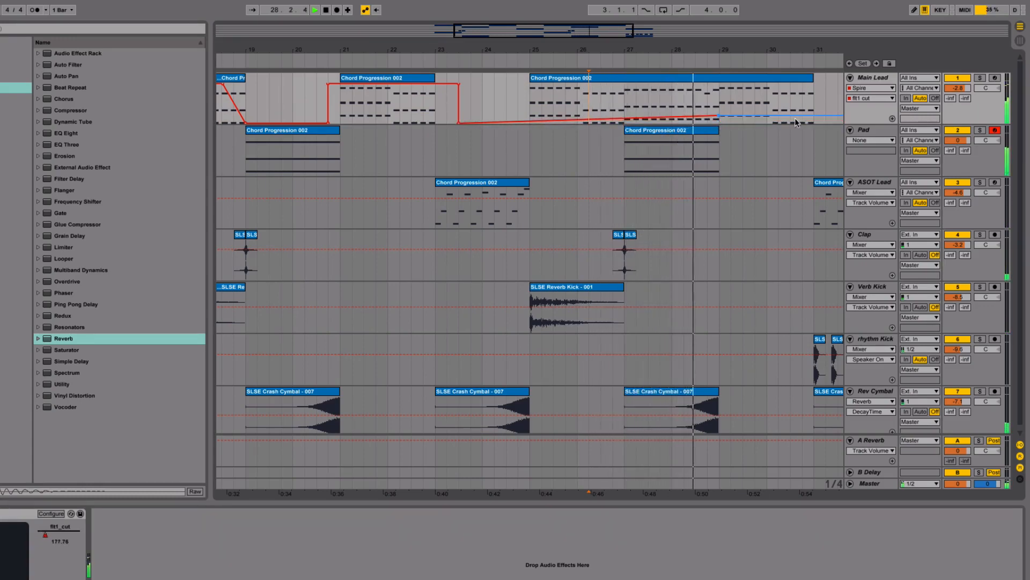
{"action": "left_click_drag", "start_coordinate": [814, 116], "coordinate": [812, 84]}
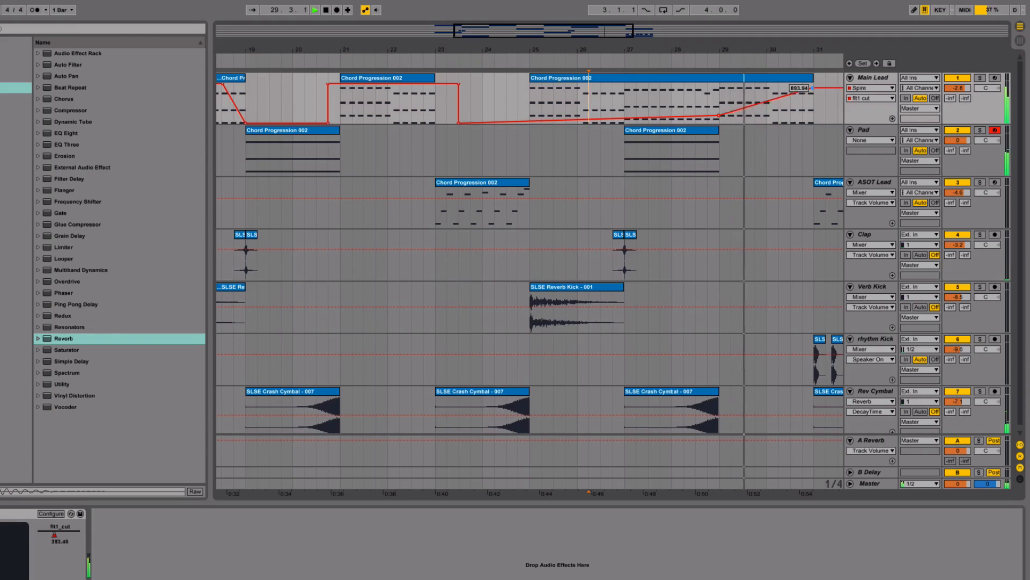
Replay from around bar 25, raise Main Lead's flt1 cut to maximum across bars 29 to 31, and play that part.
{"action": "left_click_drag", "start_coordinate": [584, 50], "coordinate": [583, 18]}
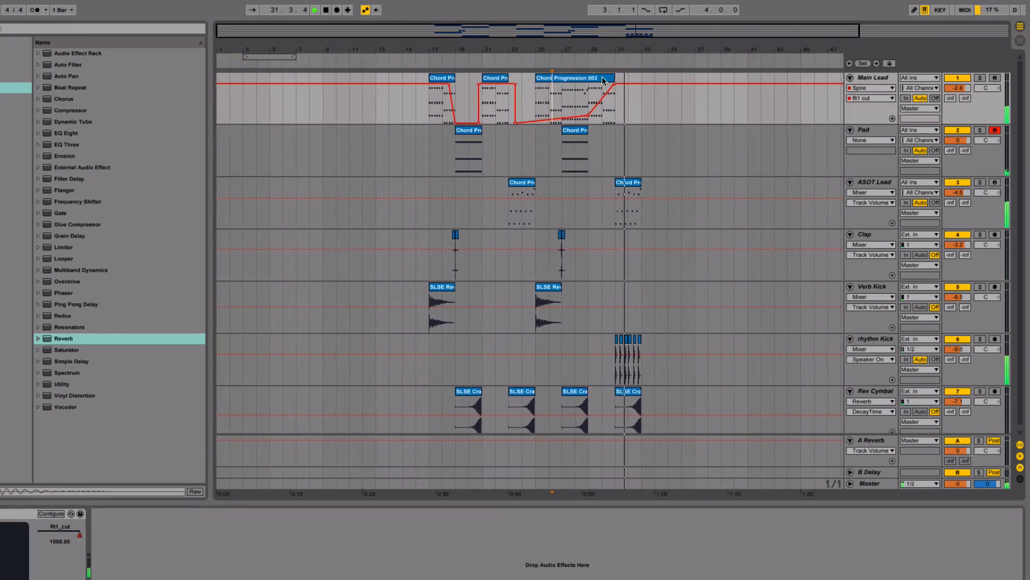
{"action": "left_click", "coordinate": [531, 59]}
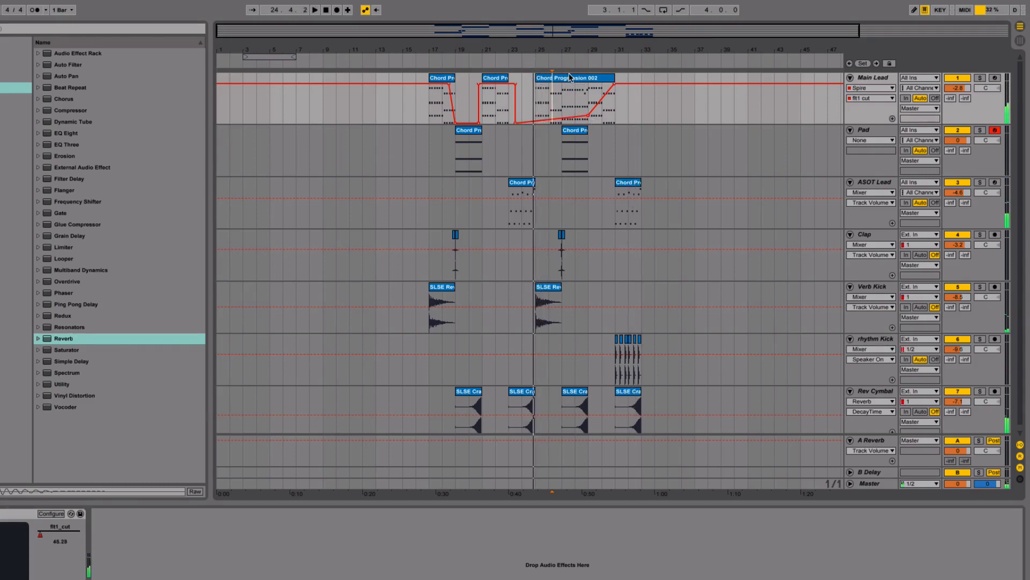
{"action": "left_click", "coordinate": [555, 60]}
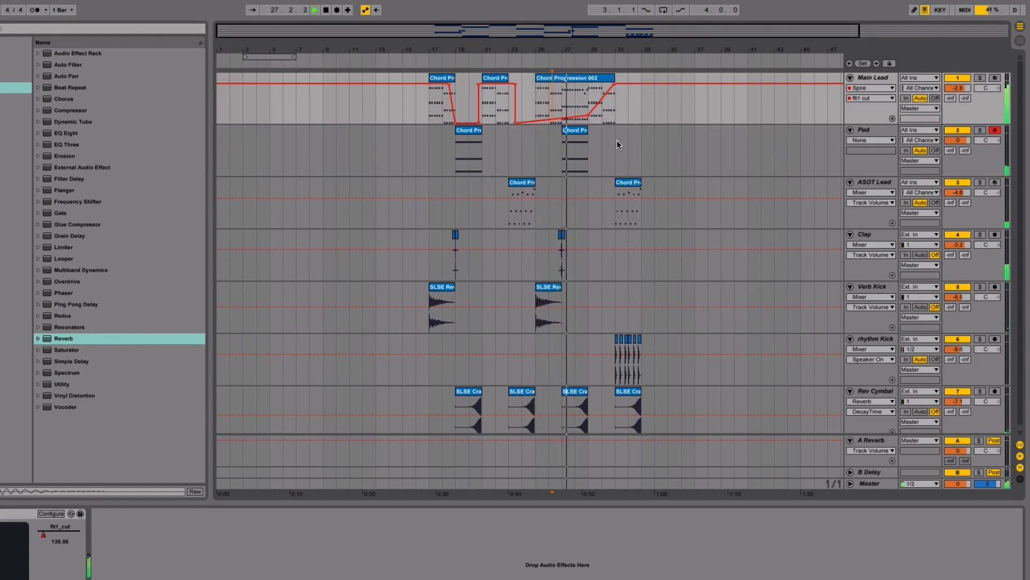
{"action": "left_click_drag", "start_coordinate": [590, 100], "coordinate": [615, 99]}
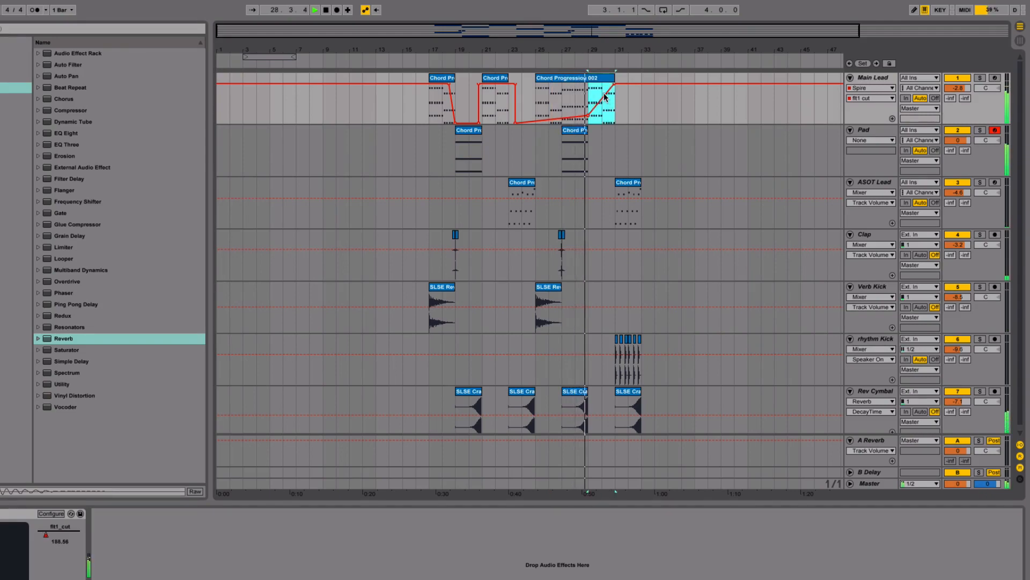
{"action": "left_click", "coordinate": [584, 63]}
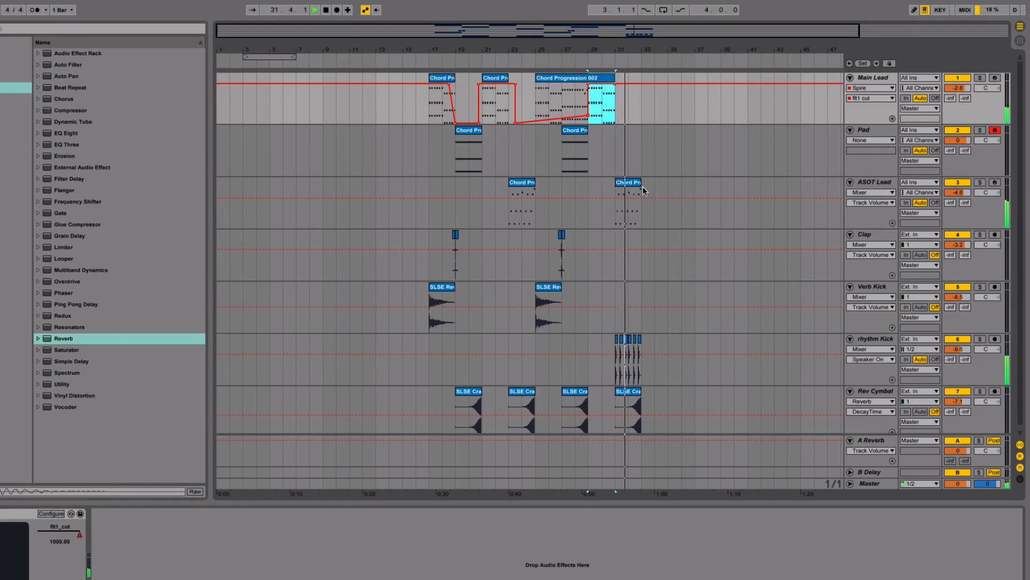
Set the rhythm Kick track's volume to -10.8 dB and stop playback.
{"action": "left_click", "coordinate": [669, 198]}
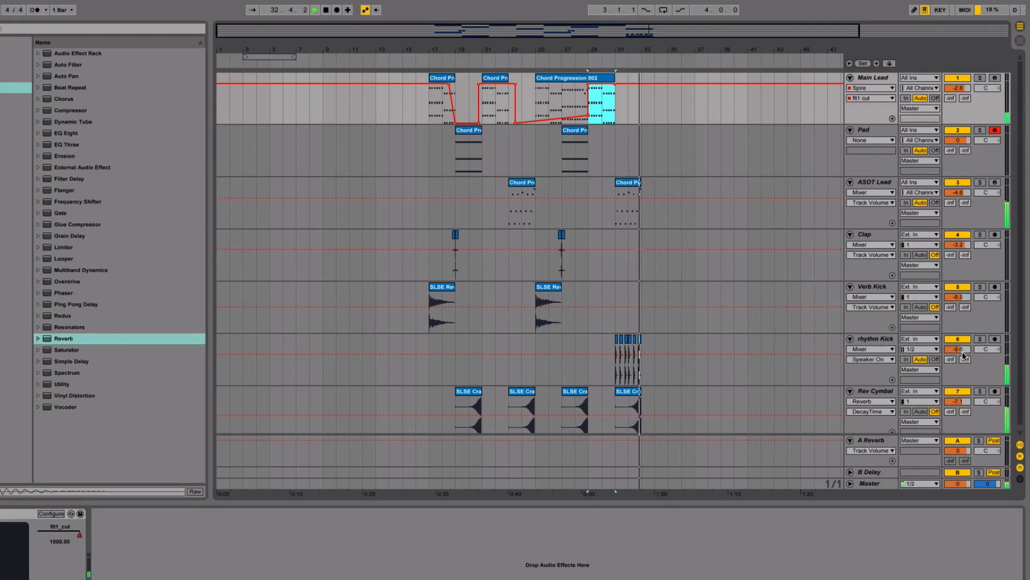
{"action": "left_click_drag", "start_coordinate": [958, 349], "coordinate": [931, 340]}
{"action": "key", "text": "space"}
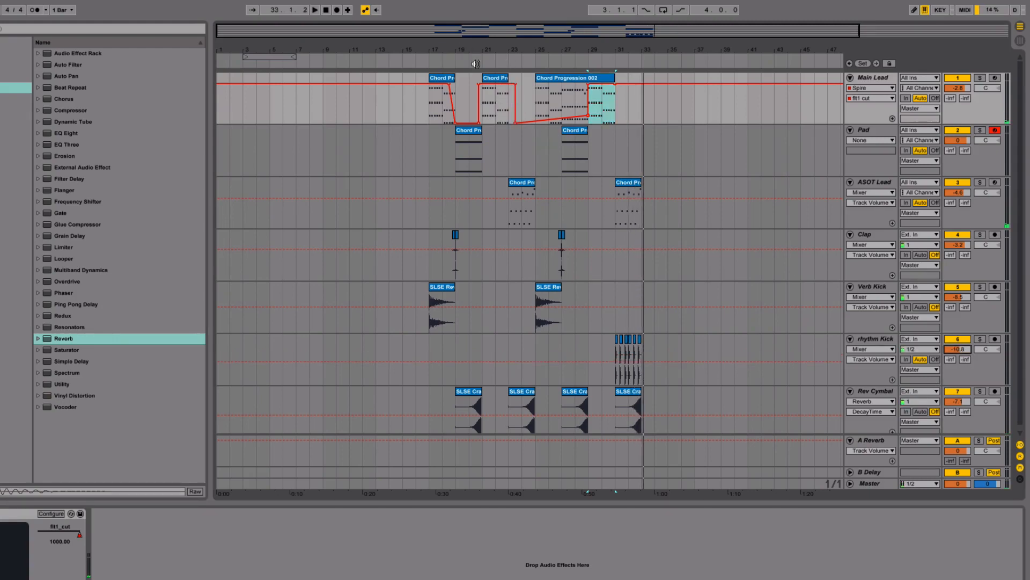
Select the Pad clip at bar 19 and show Sylenth1's FilterCtl Cutoff as the Pad track's automation parameter.
{"action": "left_click_drag", "start_coordinate": [475, 58], "coordinate": [412, 64]}
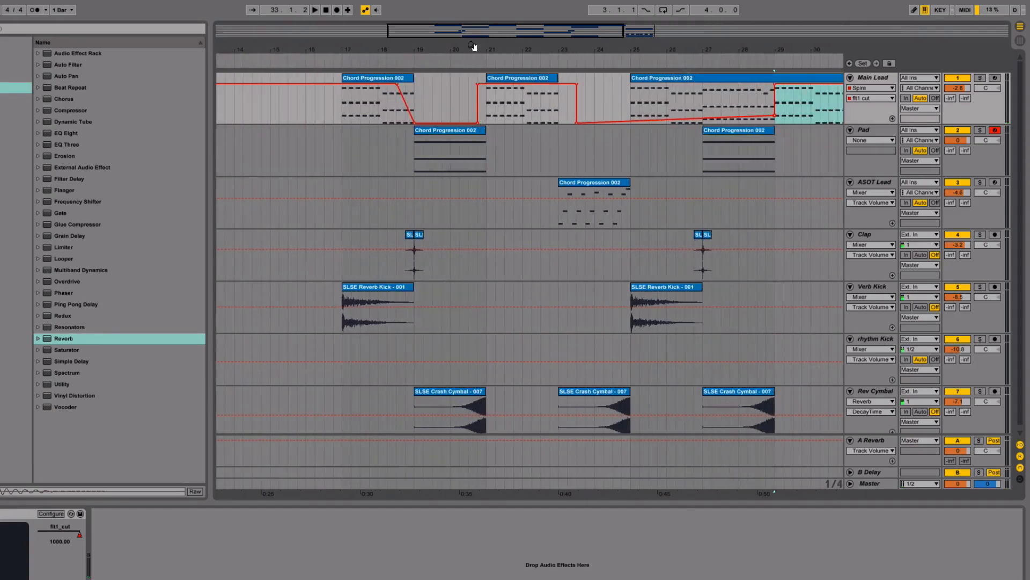
{"action": "left_click_drag", "start_coordinate": [474, 47], "coordinate": [363, 53]}
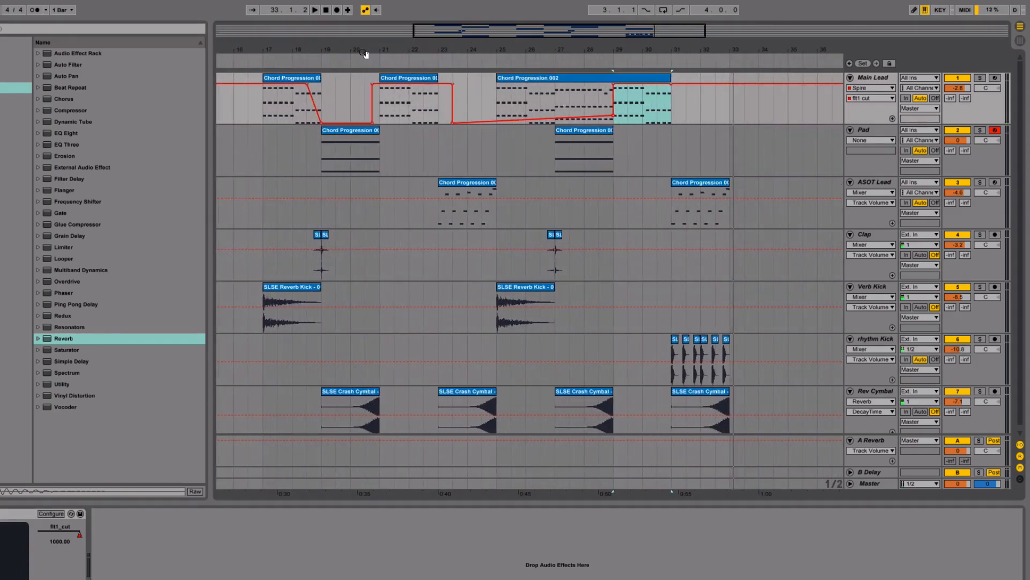
{"action": "left_click", "coordinate": [349, 130]}
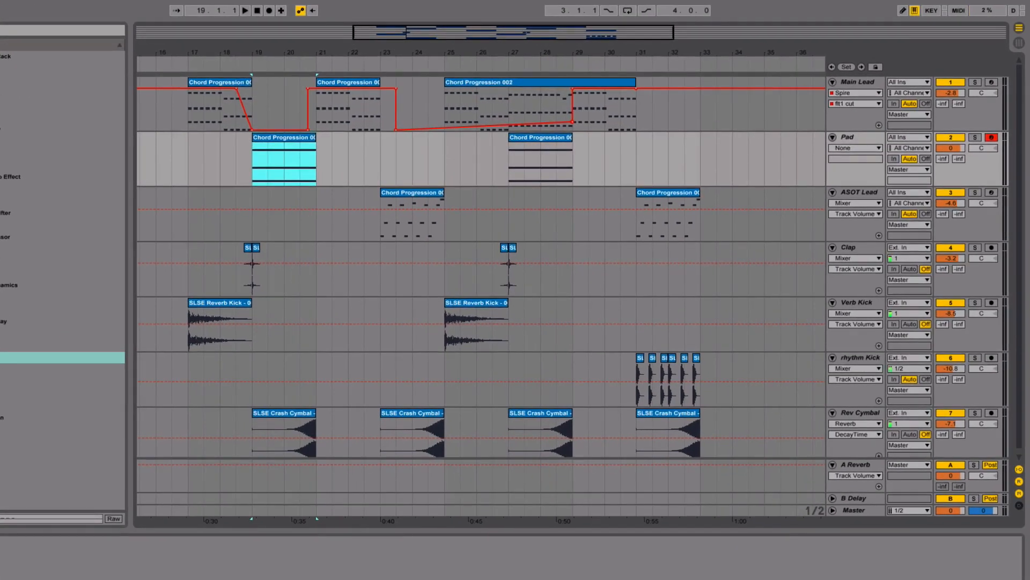
{"action": "key", "text": "alt+super+p"}
{"action": "left_click", "coordinate": [163, 373]}
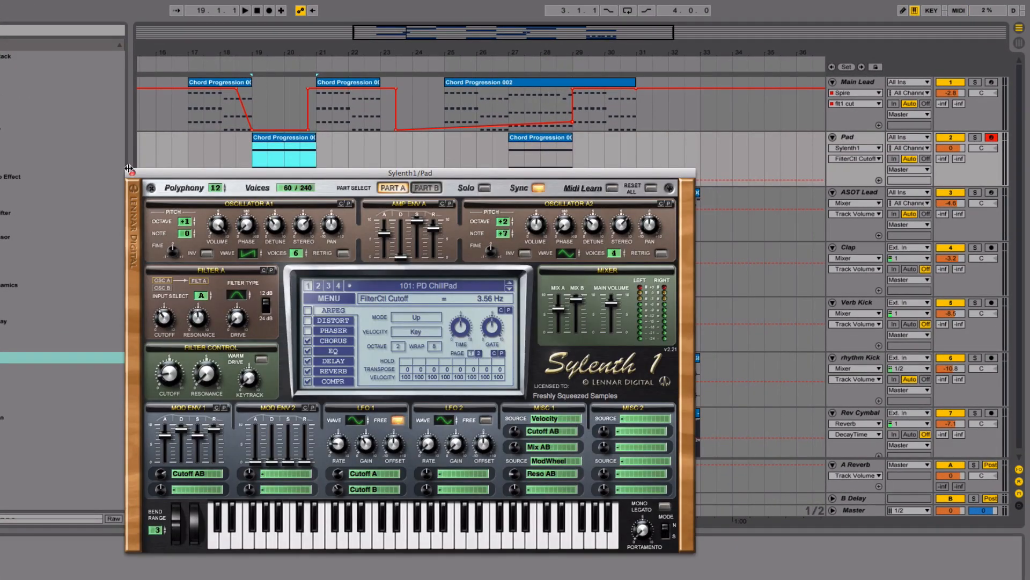
{"action": "left_click", "coordinate": [132, 172]}
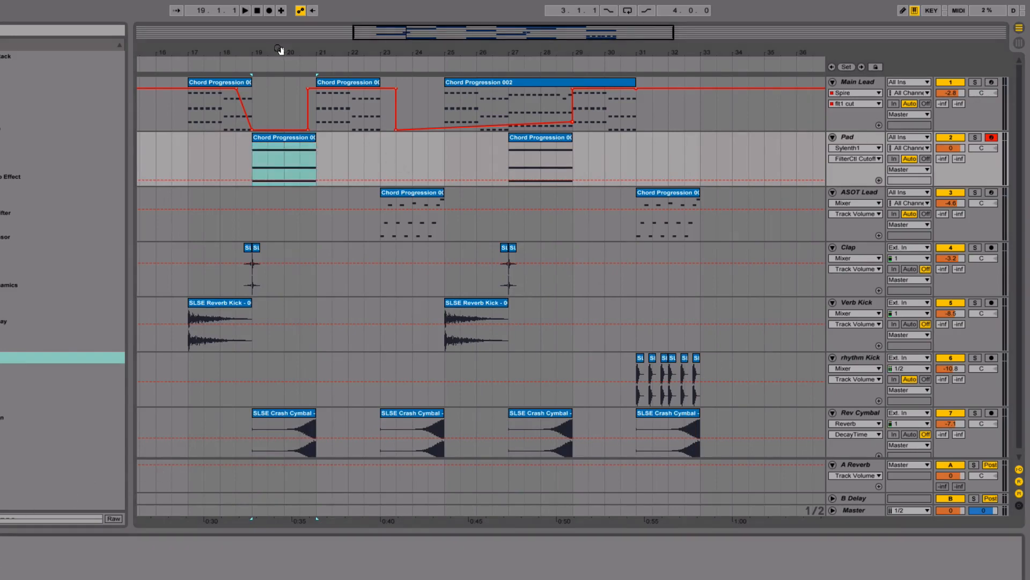
Solo the Pad track and play its clip from bar 19.
{"action": "left_click_drag", "start_coordinate": [283, 46], "coordinate": [242, 152]}
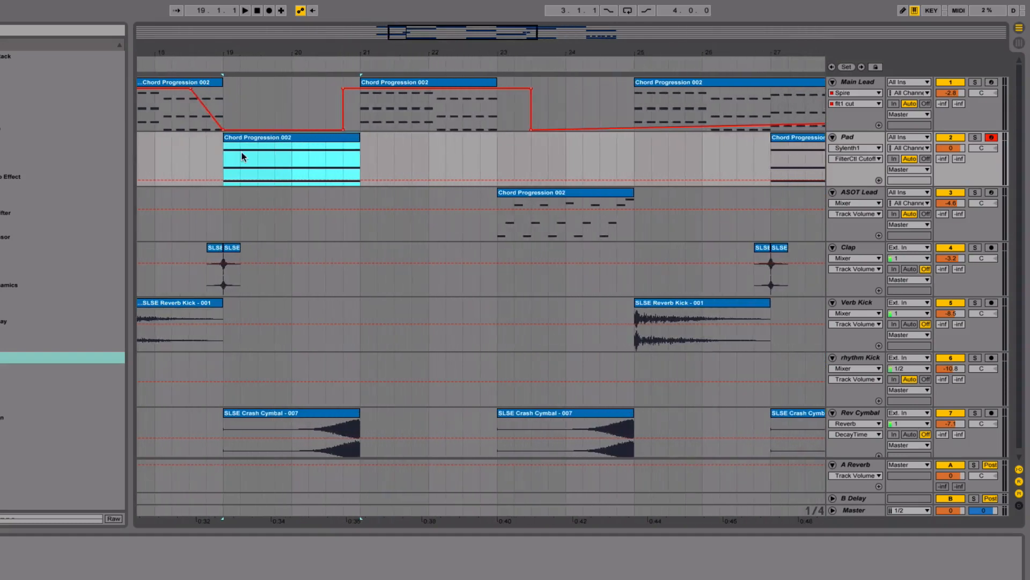
{"action": "left_click", "coordinate": [975, 137]}
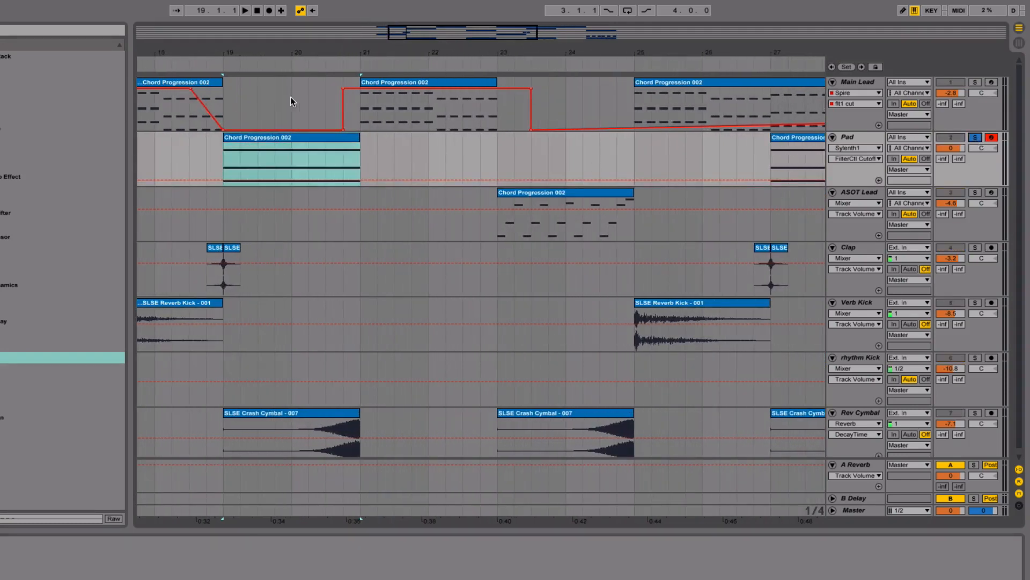
{"action": "left_click", "coordinate": [220, 65]}
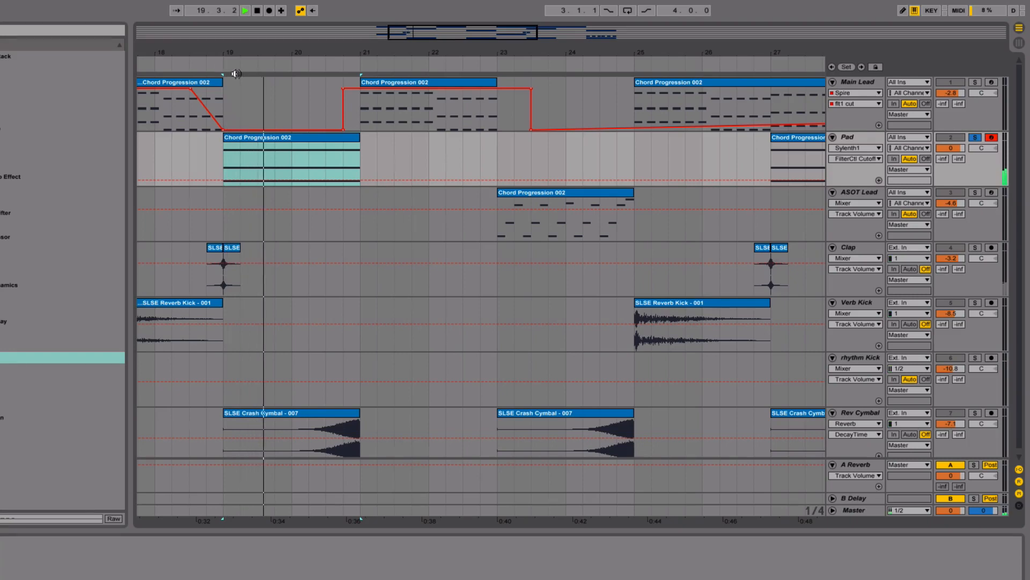
Unsolo the Pad track, stop playback, and raise its FilterCtl Cutoff in a curve from late bar 20 to bar 21.
{"action": "left_click", "coordinate": [975, 138]}
{"action": "key", "text": "space"}
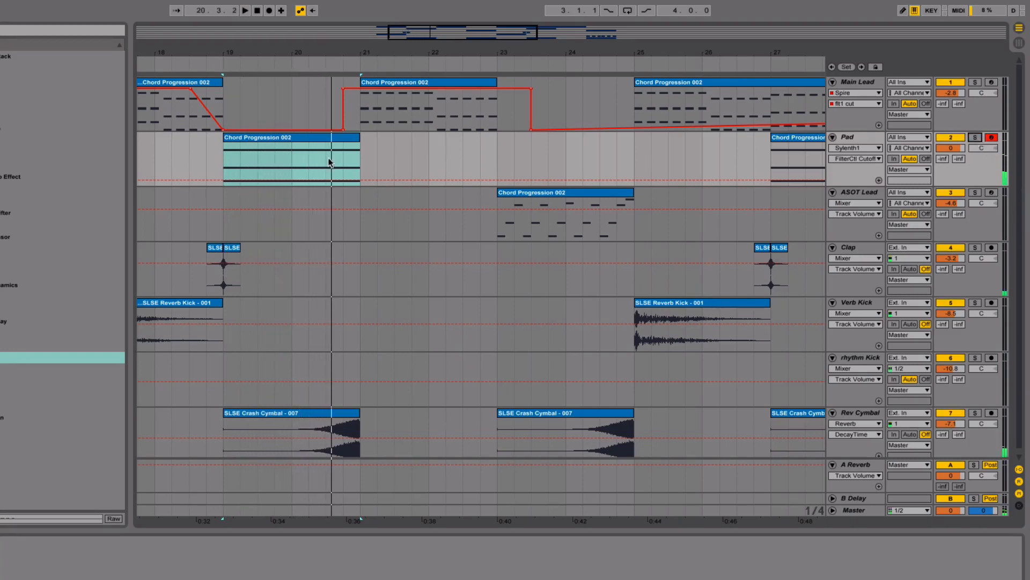
{"action": "left_click", "coordinate": [343, 179]}
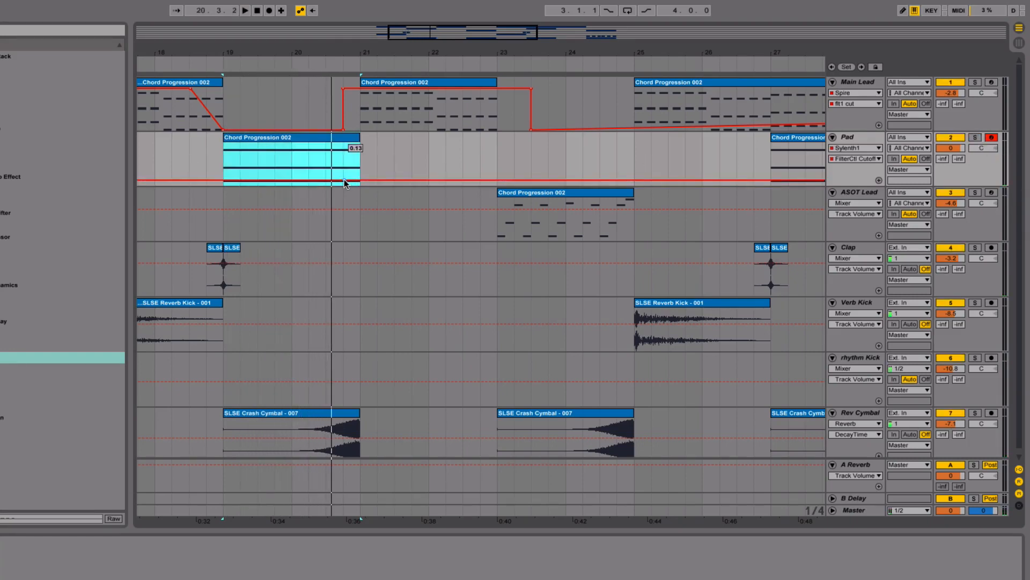
{"action": "mouse_move", "coordinate": [356, 179]}
{"action": "left_mouse_down"}
{"action": "mouse_move", "coordinate": [361, 160]}
{"action": "mouse_move", "coordinate": [357, 174]}
{"action": "left_mouse_up"}
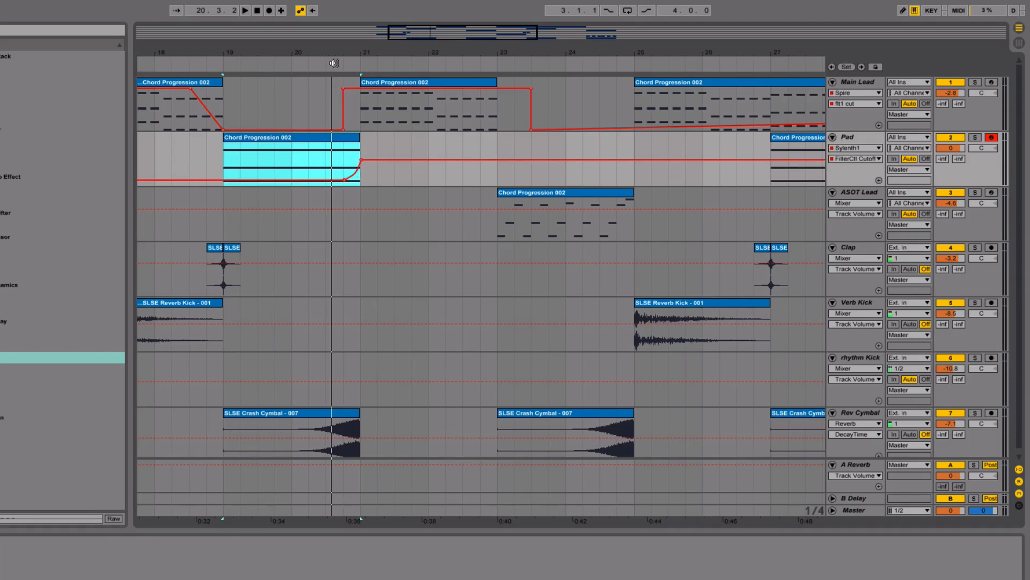
Play the Pad's filter rise with the full mix, stop, and lower the cutoff end point at bar 21.
{"action": "key", "text": "space"}
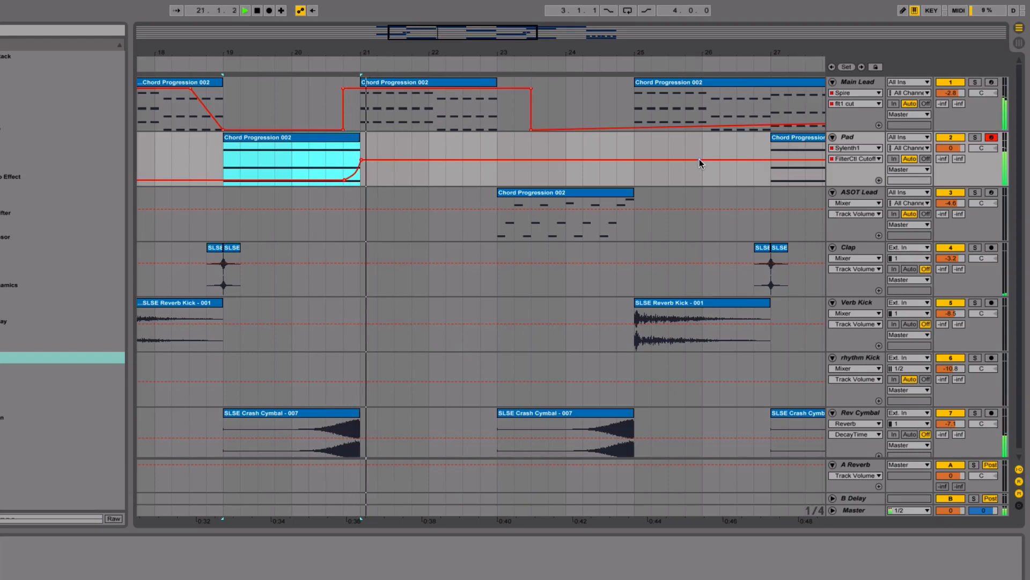
{"action": "key", "text": "space"}
{"action": "left_click_drag", "start_coordinate": [361, 160], "coordinate": [360, 166]}
Play the Pad clip soloed from bar 19 to check its filter rise, stop, and unsolo the track.
{"action": "left_click", "coordinate": [972, 138]}
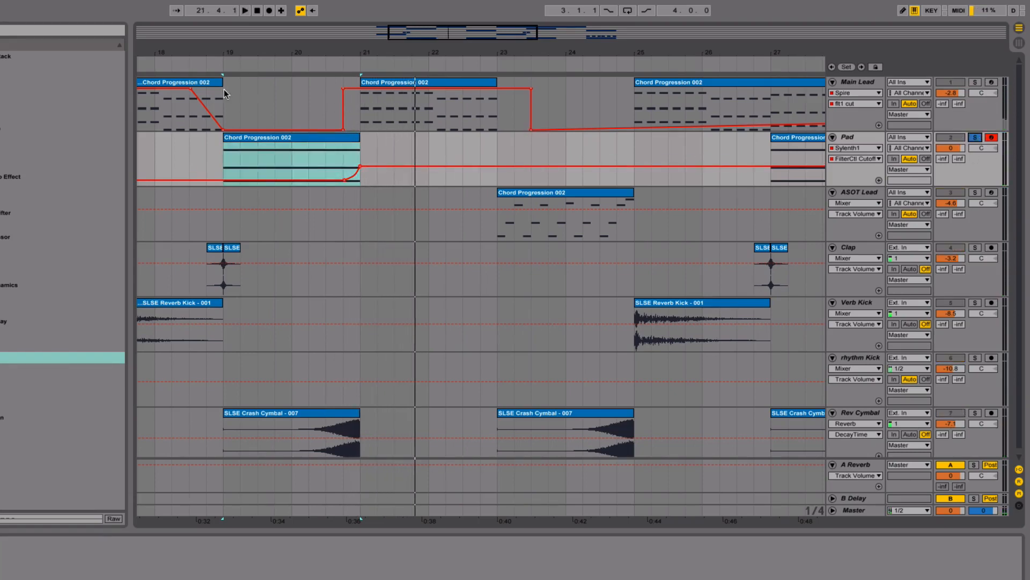
{"action": "key", "text": "space"}
{"action": "key", "text": "minus"}
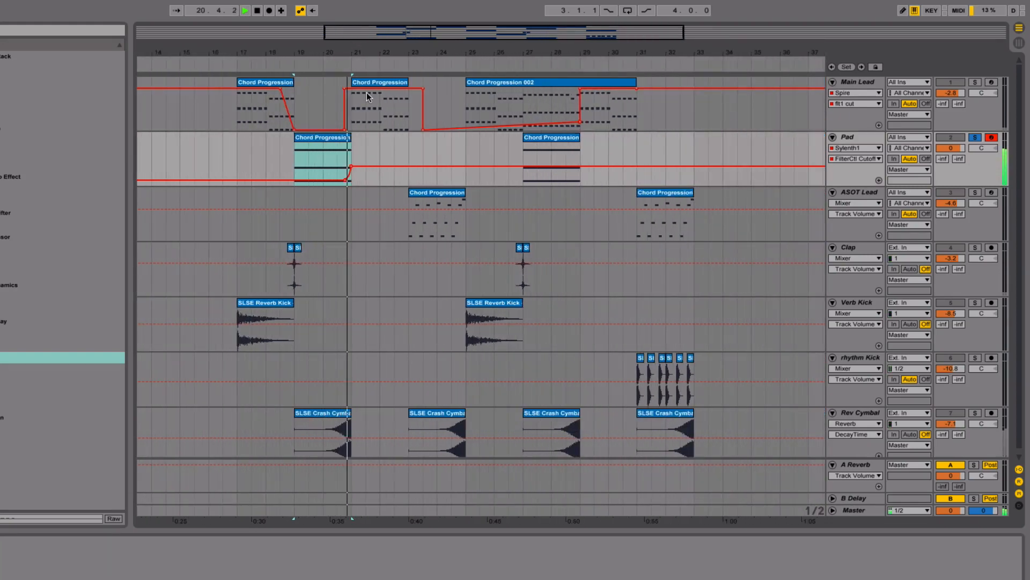
{"action": "key", "text": "space"}
{"action": "left_click", "coordinate": [976, 138]}
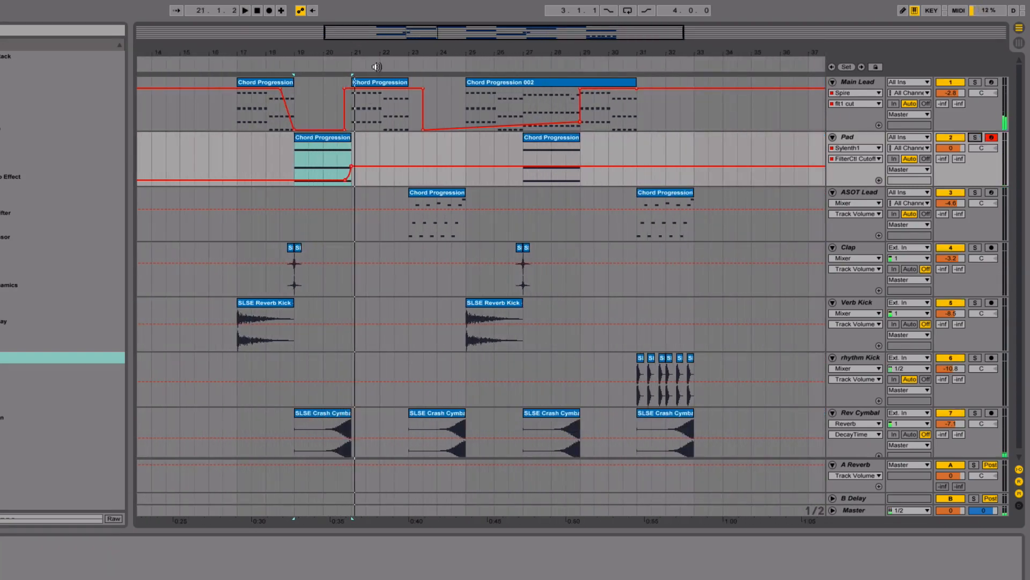
Copy the Pad clip with its cutoff curve from bar 19 to bar 27 and slope the cutoff down gradually between bars 21 and 27.
{"action": "left_click_drag", "start_coordinate": [355, 51], "coordinate": [349, 64]}
{"action": "left_click", "coordinate": [359, 83]}
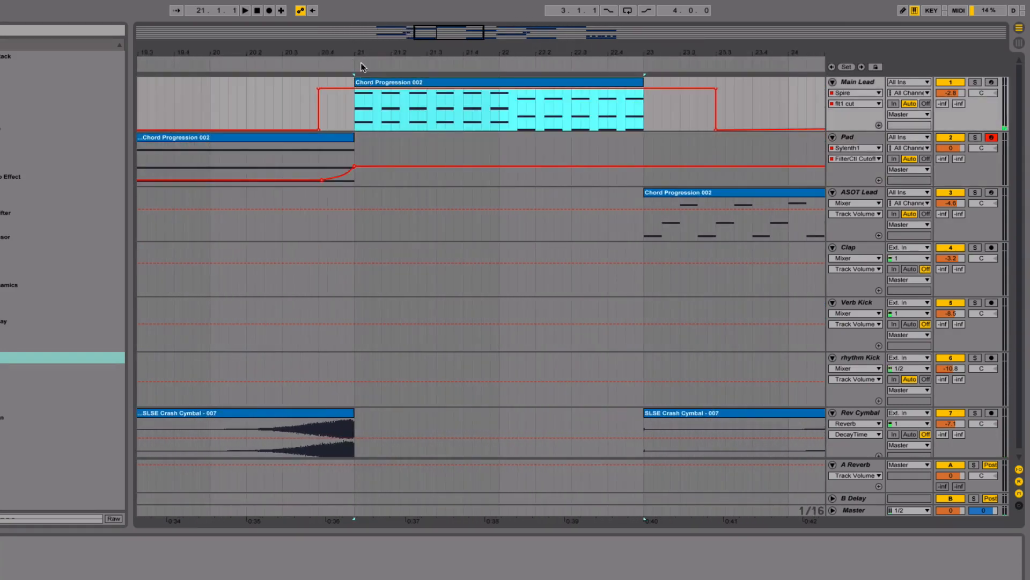
{"action": "left_click_drag", "start_coordinate": [383, 51], "coordinate": [382, 36]}
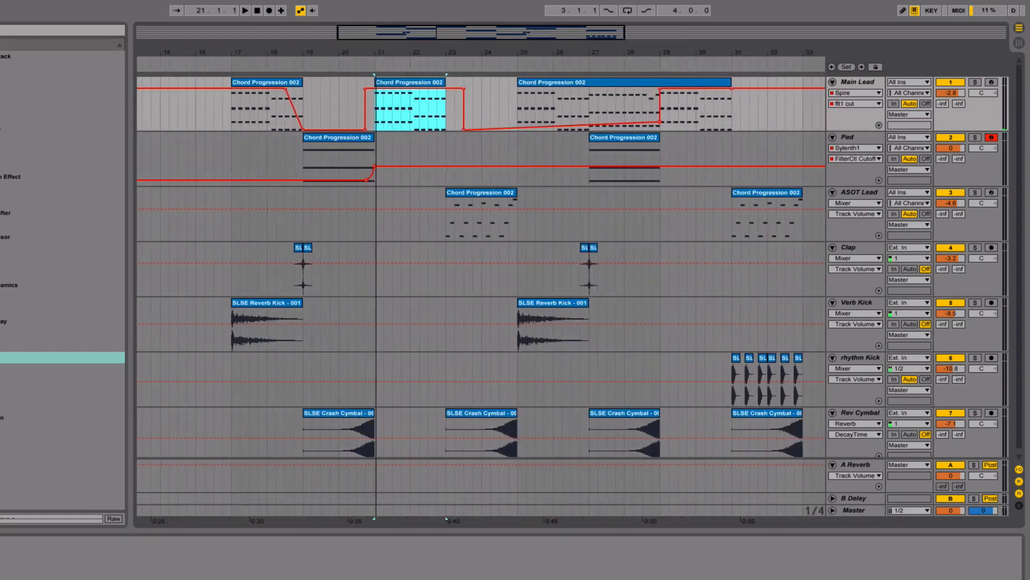
{"action": "left_click_drag", "start_coordinate": [376, 155], "coordinate": [304, 155]}
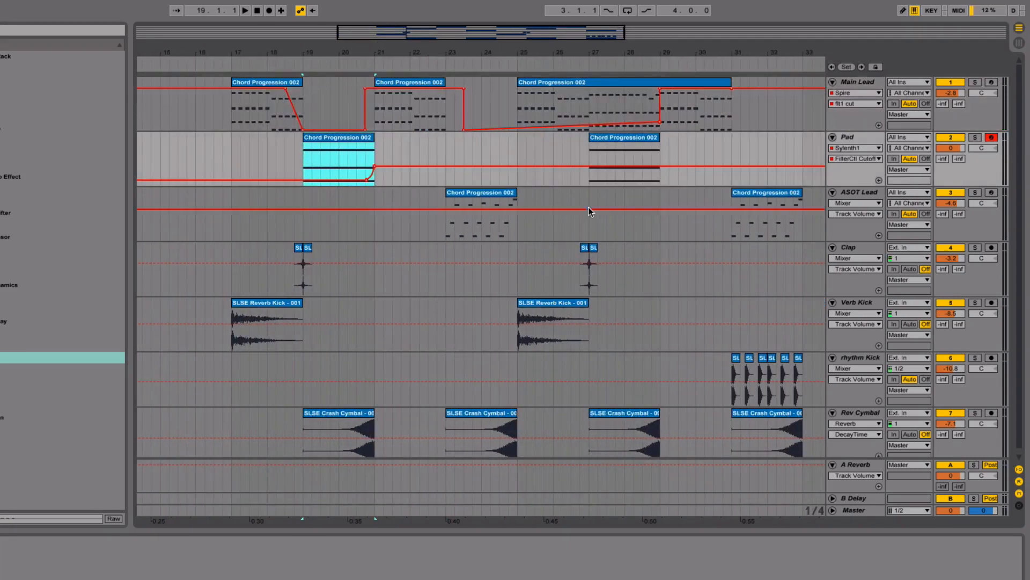
{"action": "left_click", "coordinate": [589, 151]}
{"action": "key", "text": "super+v"}
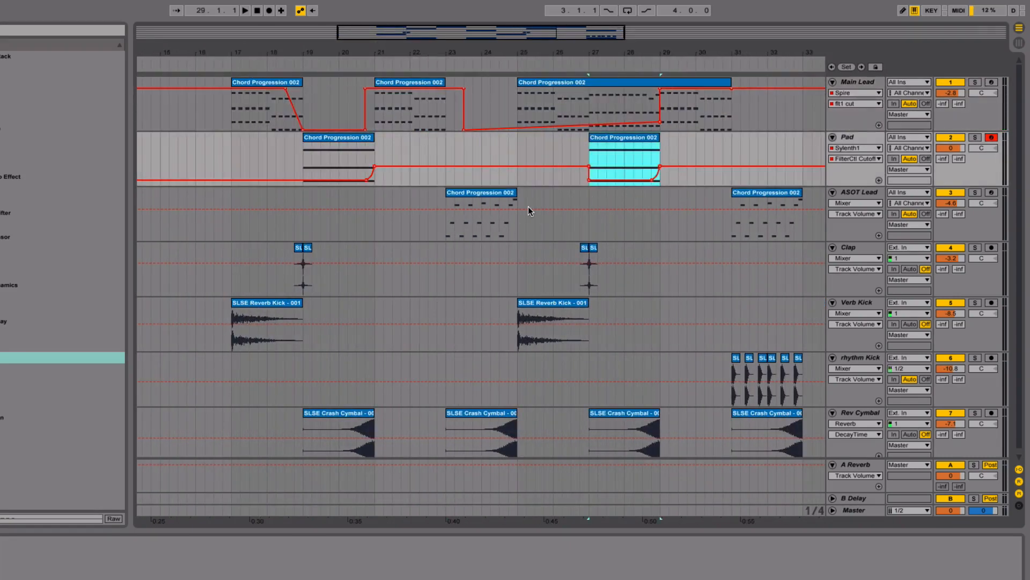
{"action": "left_click_drag", "start_coordinate": [587, 165], "coordinate": [570, 175]}
{"action": "left_click_drag", "start_coordinate": [512, 51], "coordinate": [514, 40]}
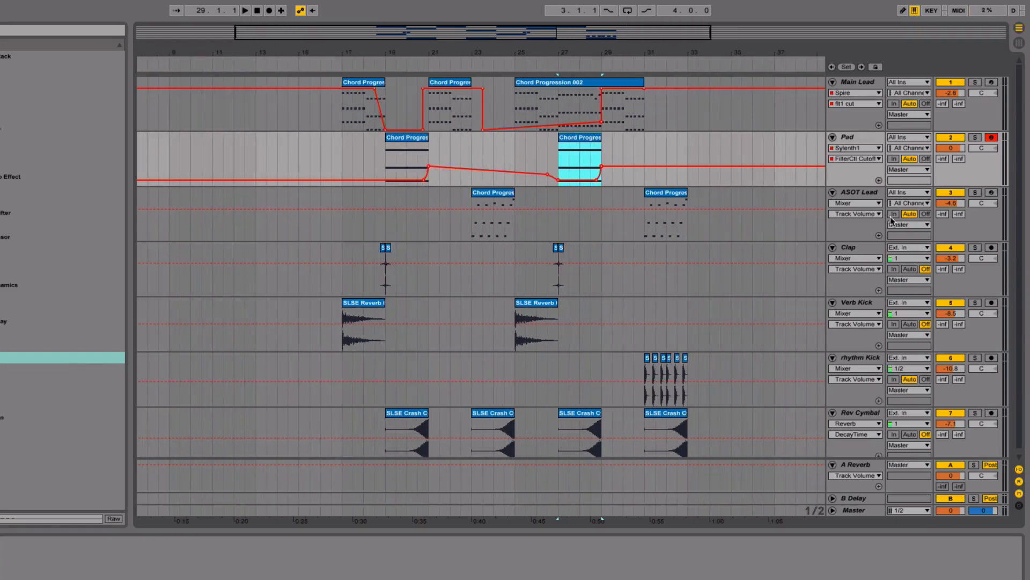
Show Spire's flt1 cut as the ASOT Lead track's automation parameter and close the synth's window.
{"action": "left_click", "coordinate": [857, 197]}
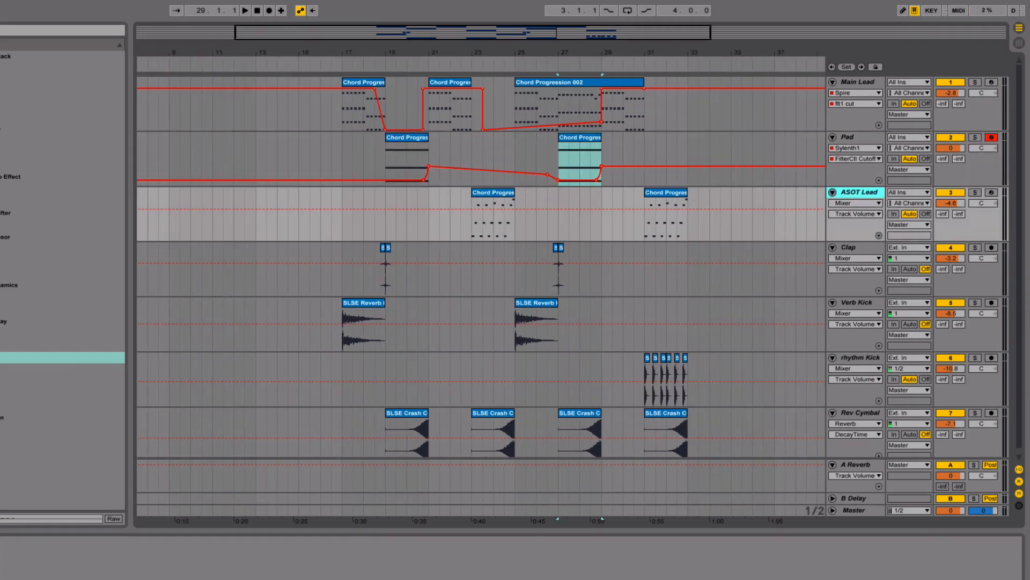
{"action": "left_click", "coordinate": [3, 547]}
{"action": "left_click", "coordinate": [473, 275]}
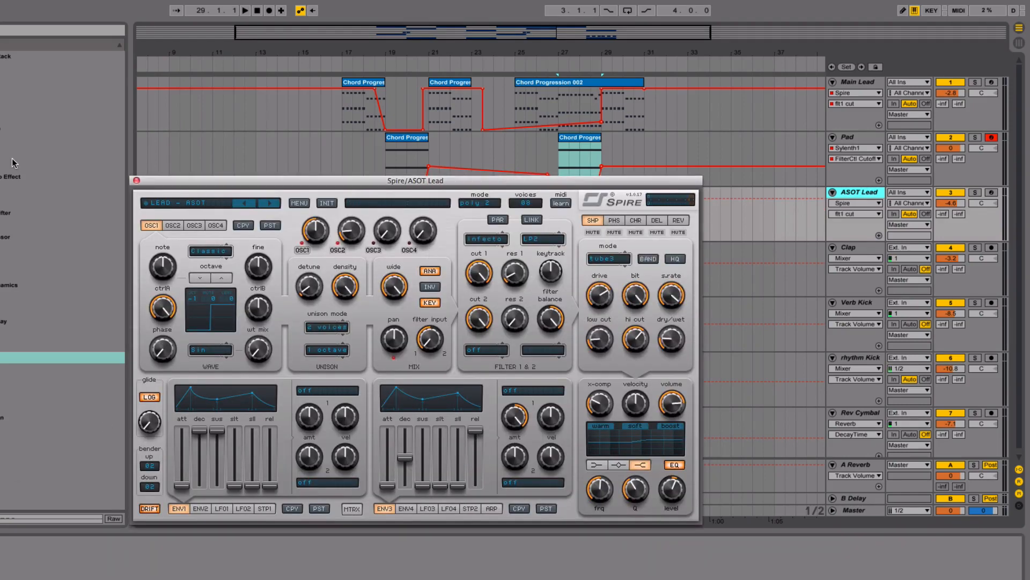
{"action": "left_click", "coordinate": [136, 180]}
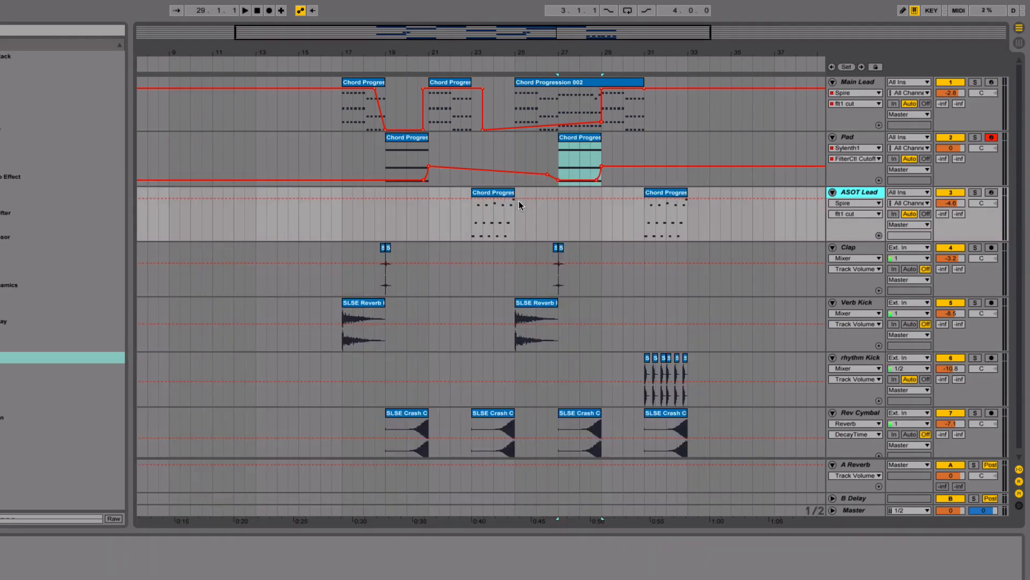
Ramp ASOT Lead's flt1 cut from minimum near bar 23 to maximum at bar 25, play the section, and stop at the song start.
{"action": "left_click", "coordinate": [515, 198]}
{"action": "left_click_drag", "start_coordinate": [472, 198], "coordinate": [467, 240]}
{"action": "left_click", "coordinate": [459, 64]}
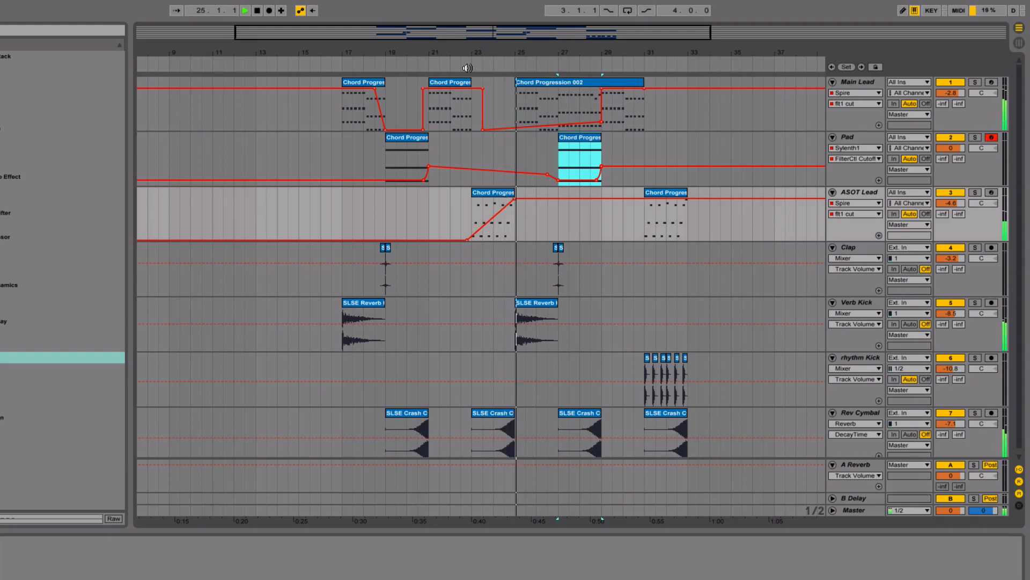
{"action": "key", "text": "space"}
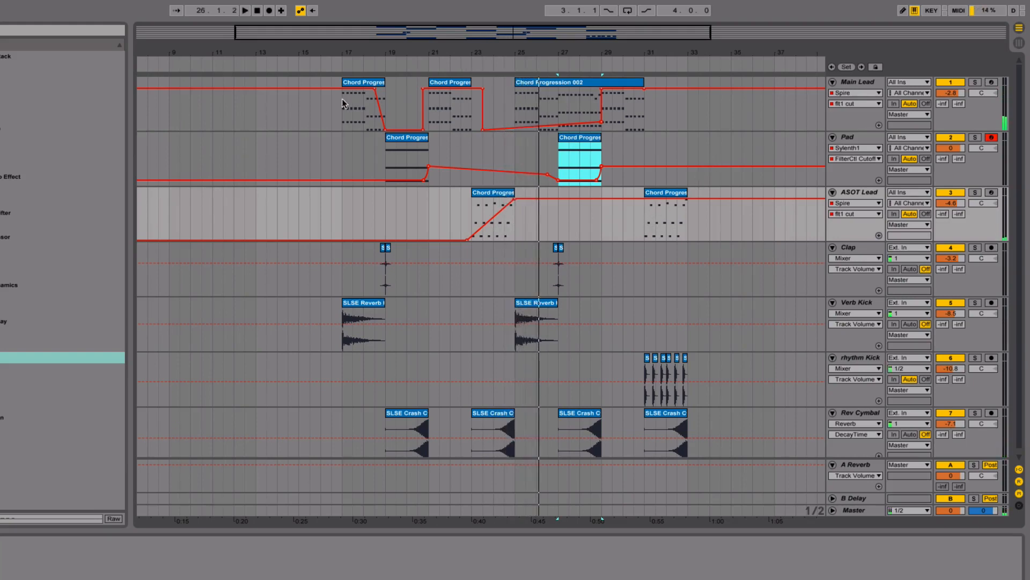
{"action": "left_click", "coordinate": [257, 10]}
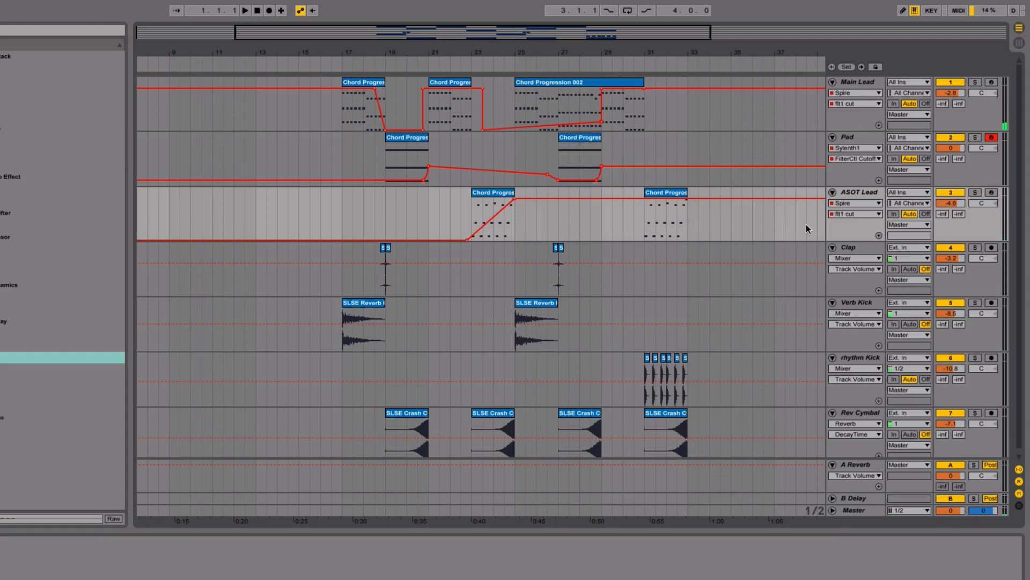
Look over the Clap, kick and Rev Cymbal parts from bar 17 to 33 and the ASOT Lead clip at bar 23.
{"action": "scroll", "coordinate": [557, 229], "scroll_direction": "down", "scroll_amount": 1}
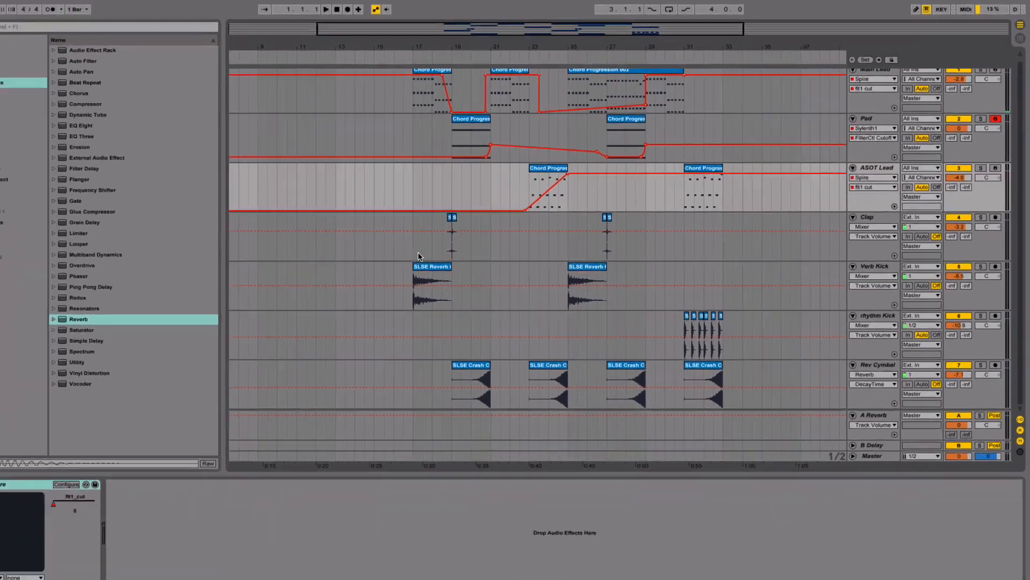
{"action": "left_click_drag", "start_coordinate": [346, 269], "coordinate": [679, 415]}
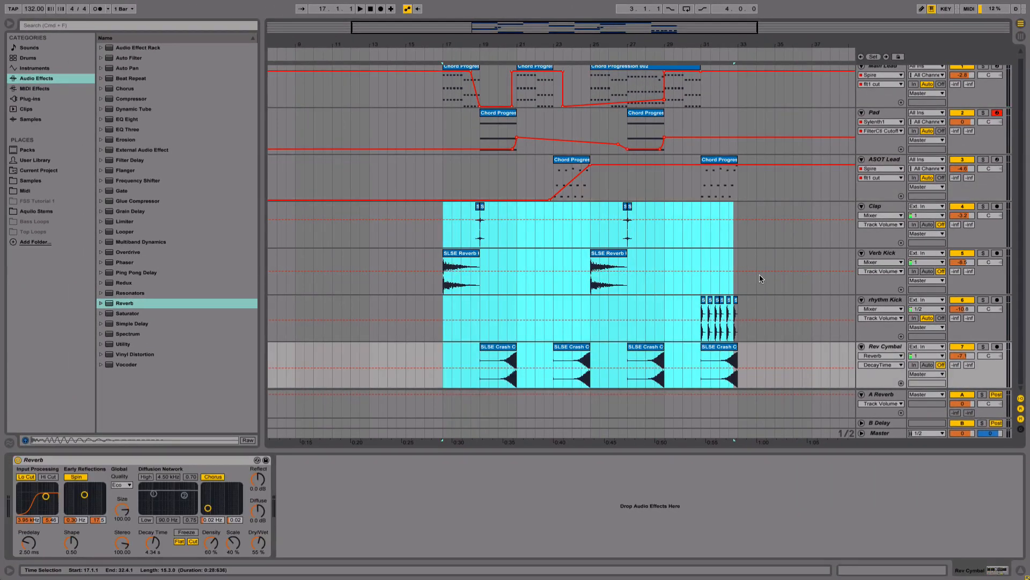
{"action": "left_click", "coordinate": [742, 356]}
{"action": "scroll", "coordinate": [574, 262], "scroll_direction": "up", "scroll_amount": 1}
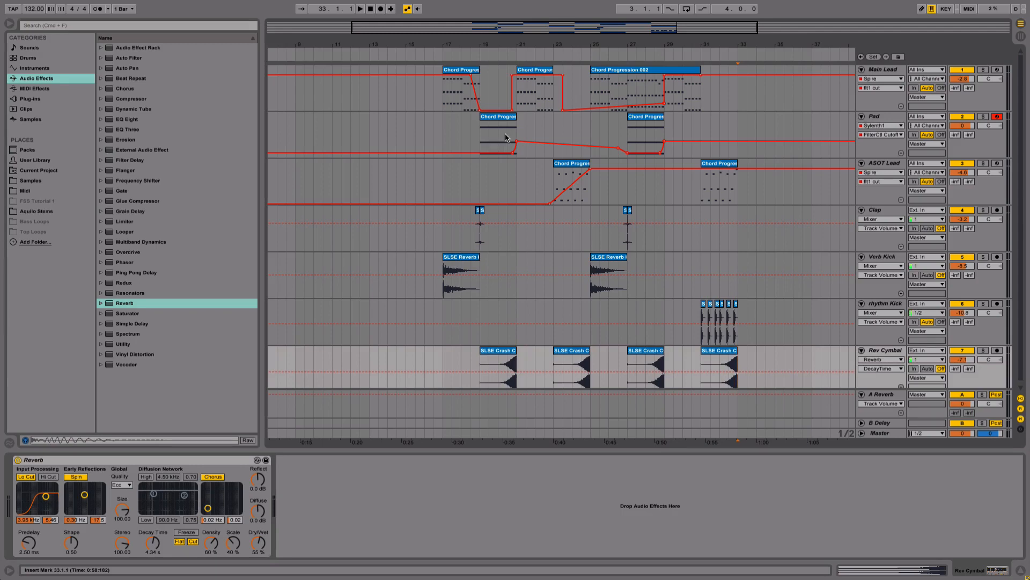
{"action": "left_click", "coordinate": [566, 164]}
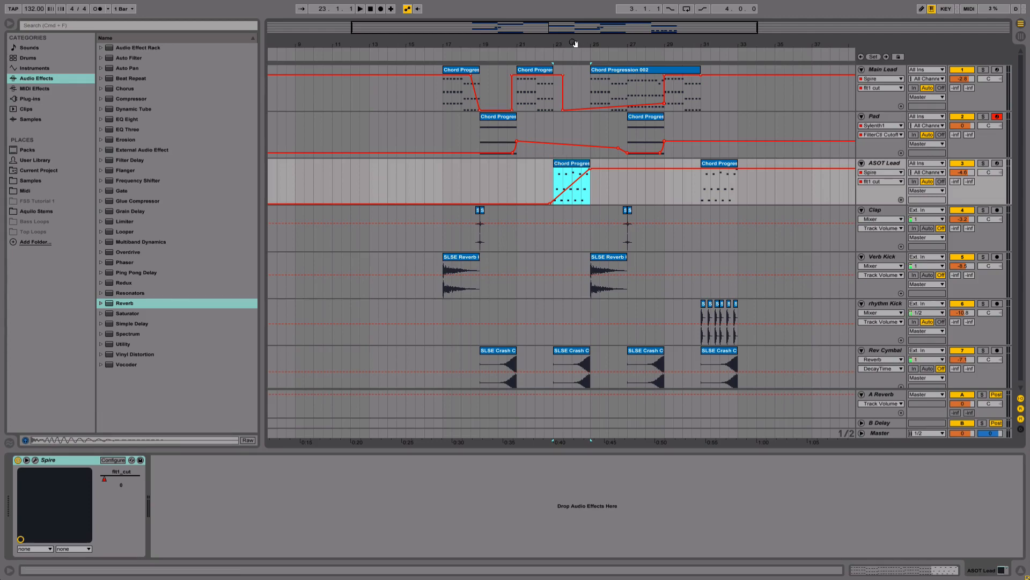
{"action": "left_click_drag", "start_coordinate": [572, 44], "coordinate": [435, 43]}
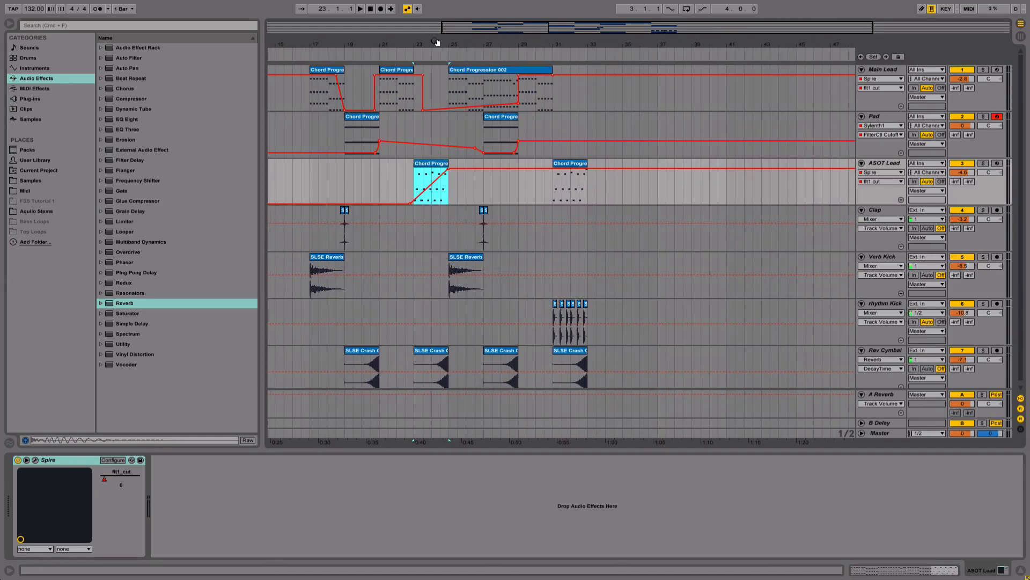
{"action": "left_click_drag", "start_coordinate": [440, 42], "coordinate": [447, 40]}
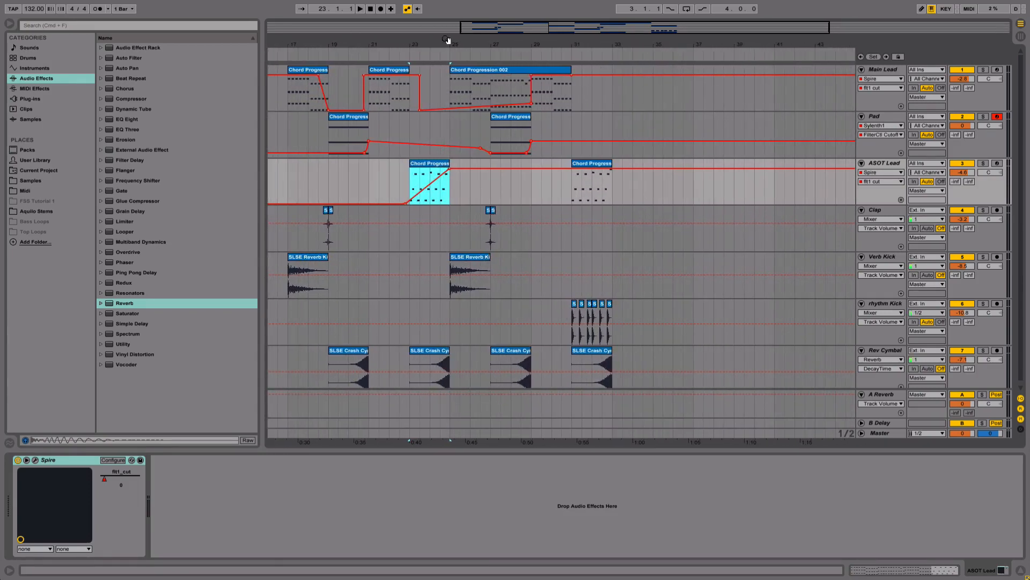